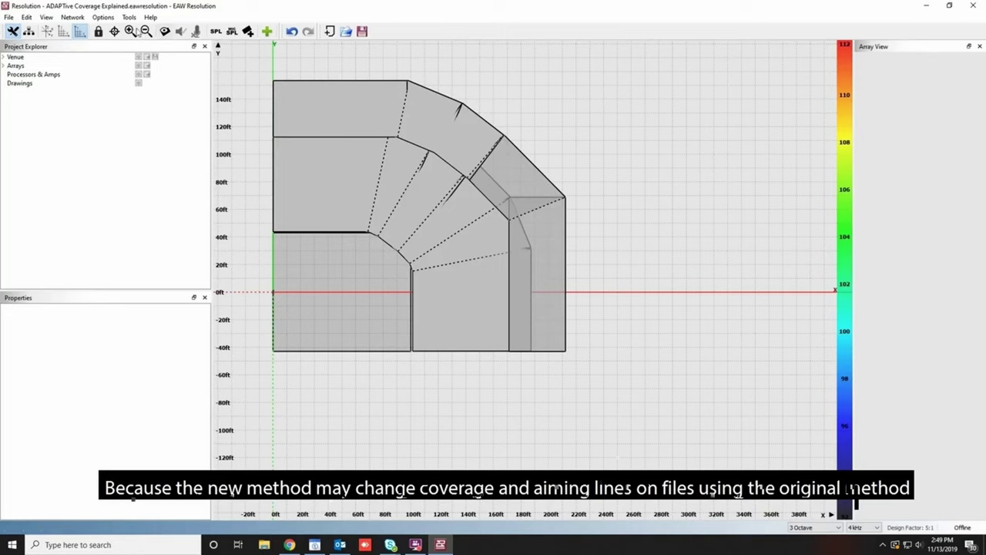
Choose the Wide venue detection method and turn on the venue detection display.
{"action": "left_click", "coordinate": [103, 17]}
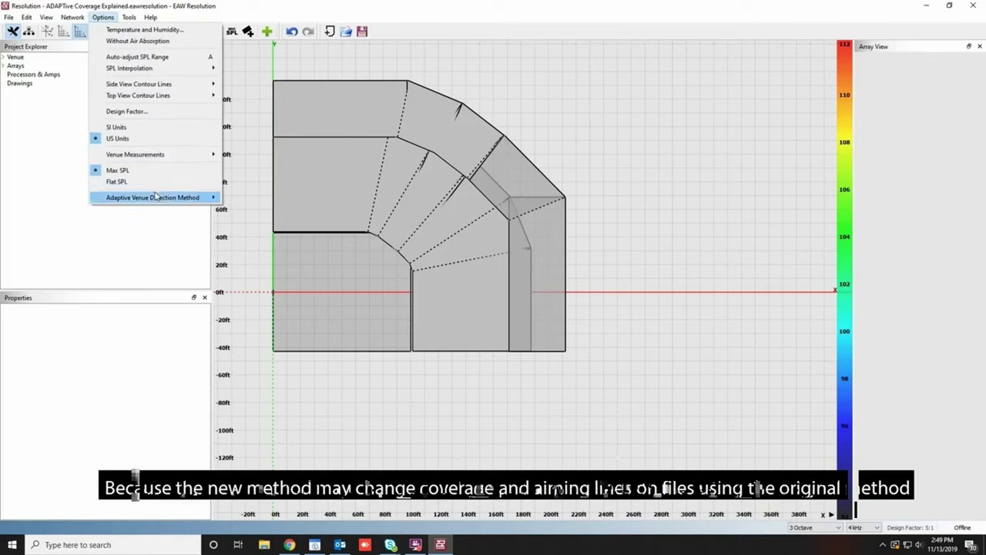
{"action": "mouse_move", "coordinate": [155, 197]}
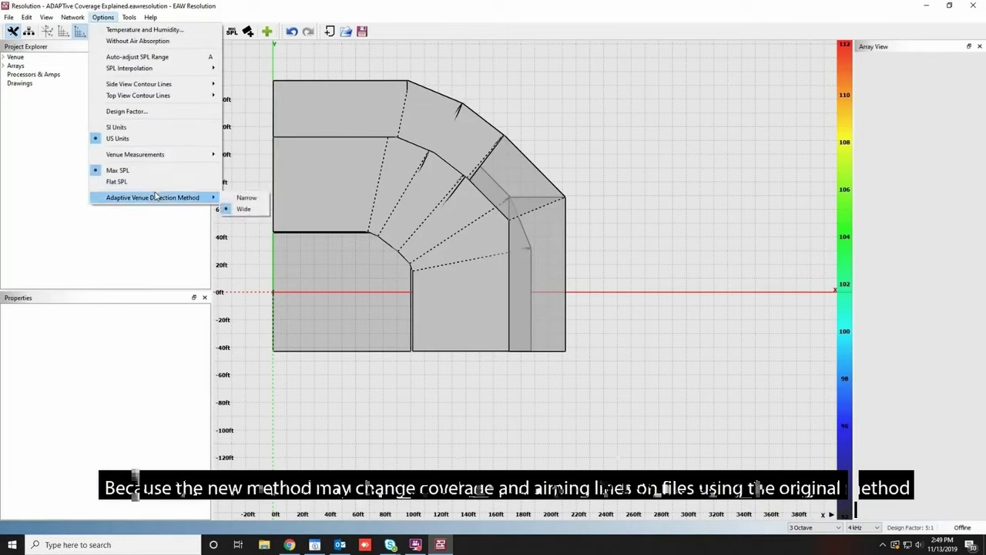
{"action": "left_click", "coordinate": [248, 211]}
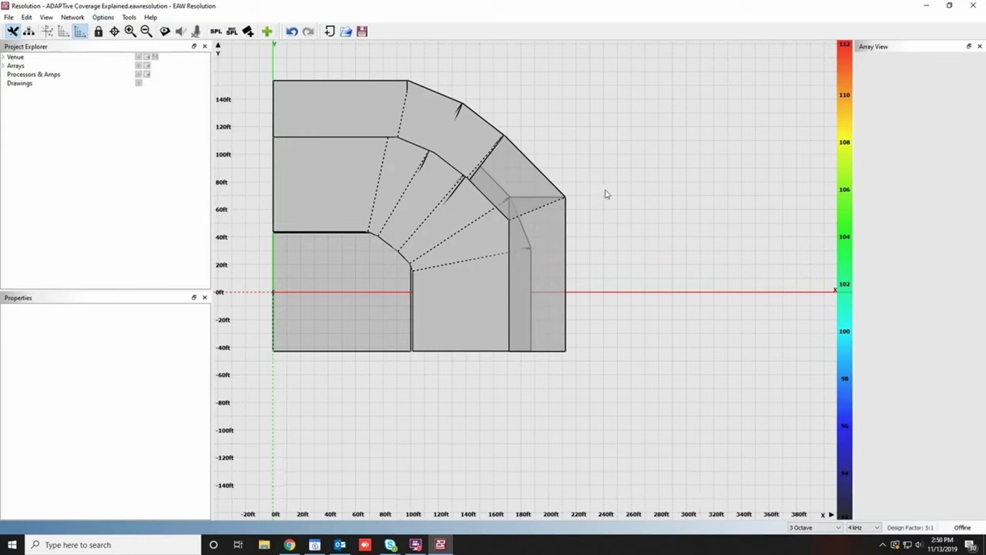
{"action": "left_click", "coordinate": [46, 17]}
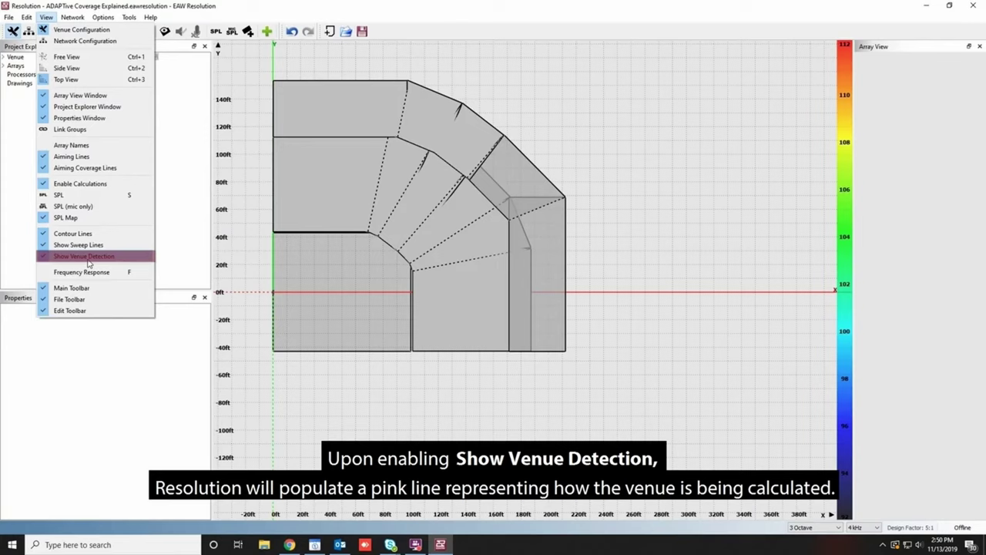
{"action": "left_click", "coordinate": [87, 257]}
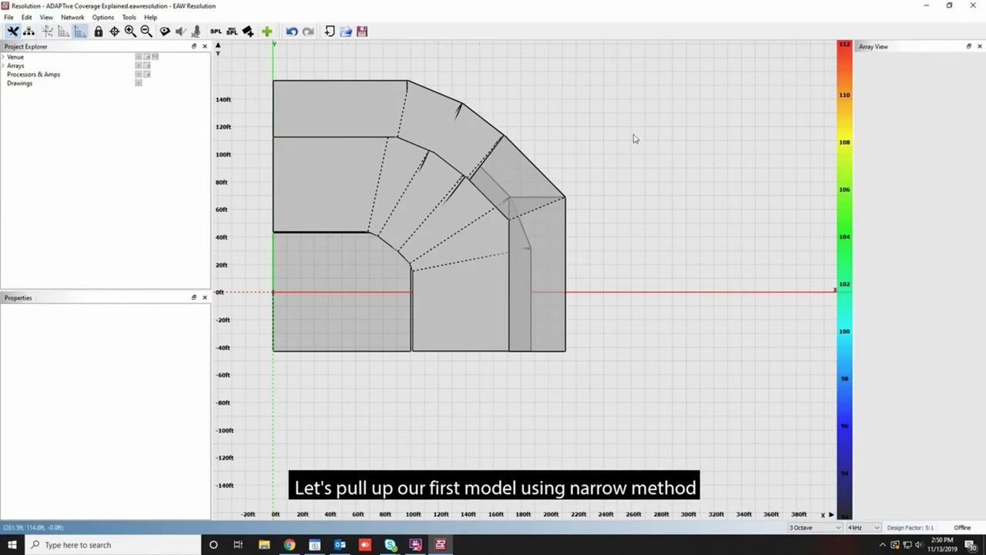
Open the model 'Narrow Method top bowl off eawcab.eawcab'.
{"action": "left_click", "coordinate": [9, 17]}
{"action": "mouse_move", "coordinate": [26, 17]}
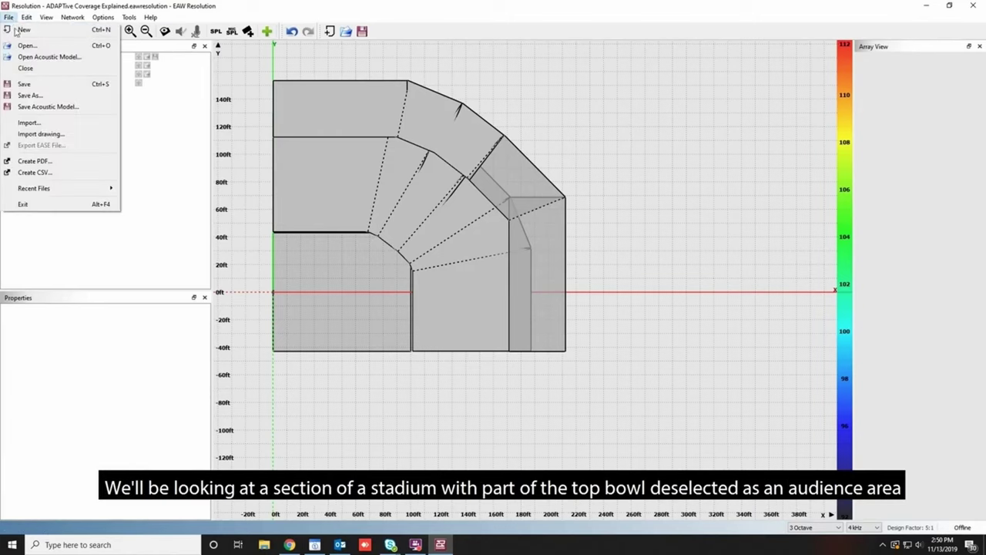
{"action": "left_click", "coordinate": [38, 59]}
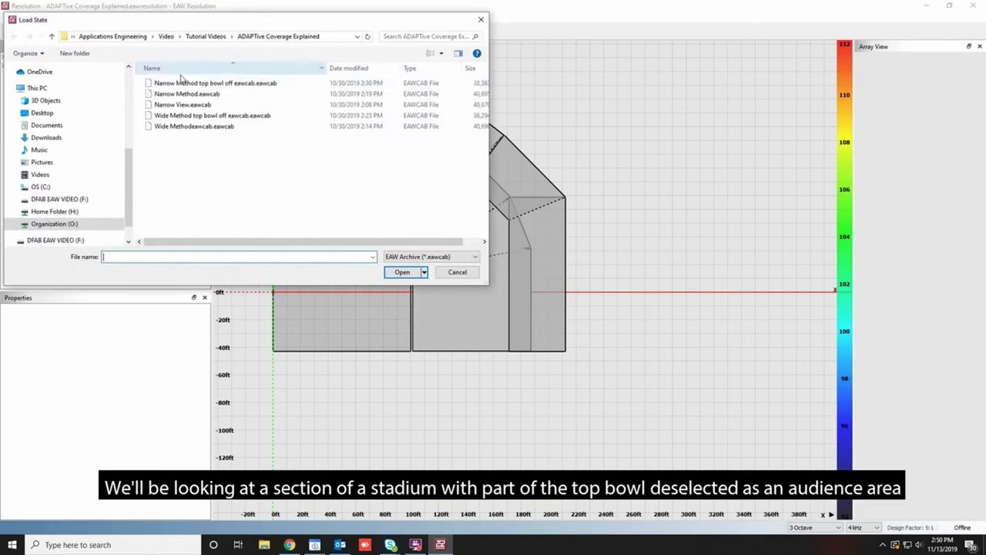
{"action": "left_click", "coordinate": [231, 84]}
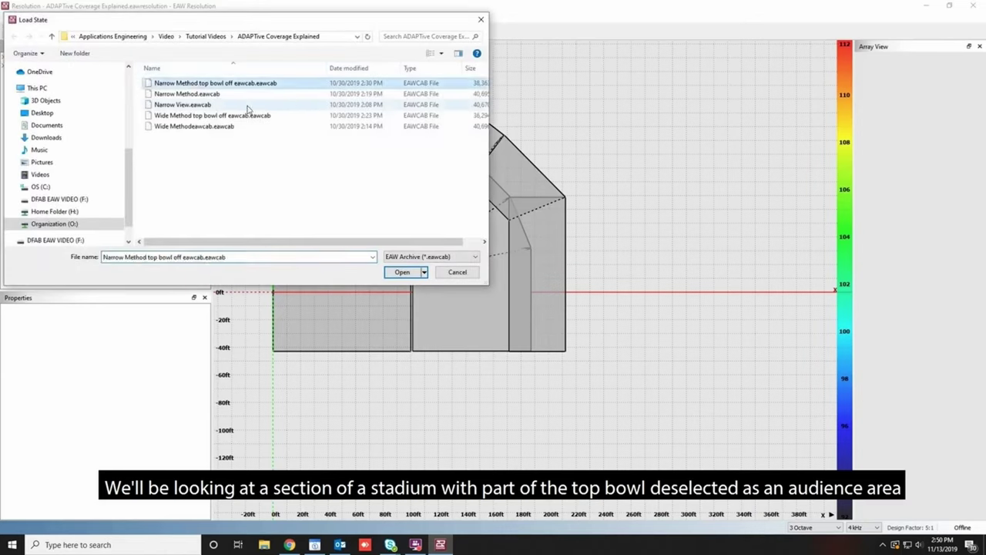
{"action": "left_click", "coordinate": [401, 272]}
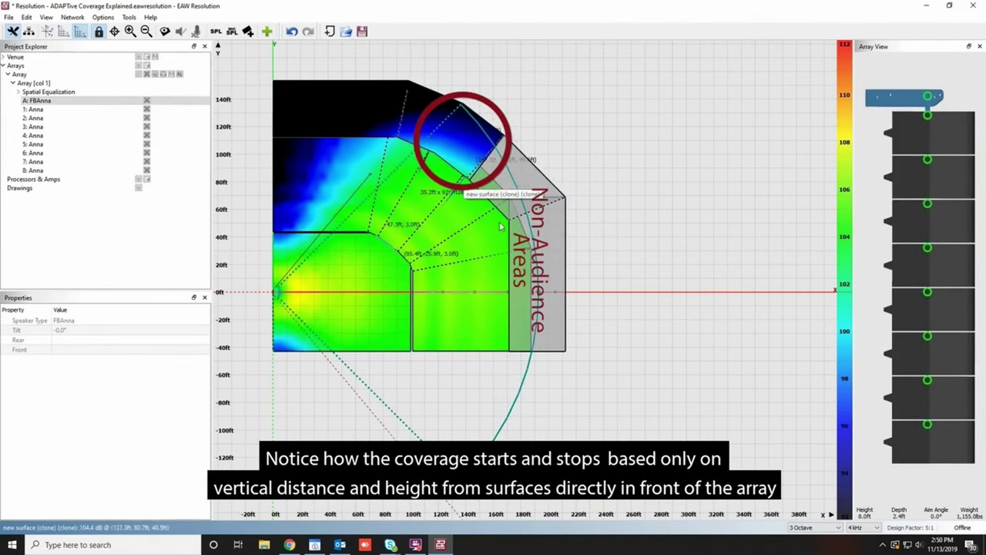
View the venue in 3D perspective and turn off the SPL colouring on the surfaces.
{"action": "left_click", "coordinate": [47, 31]}
{"action": "left_click_drag", "start_coordinate": [502, 324], "coordinate": [638, 510]}
{"action": "left_click", "coordinate": [216, 33]}
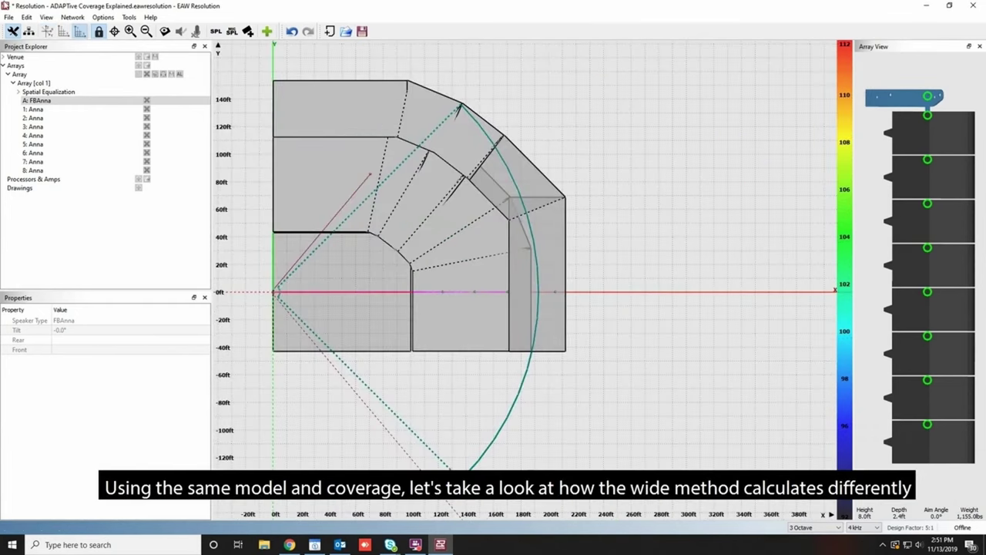
Open the model 'Wide Method top bowl off eawcab.eawcab'.
{"action": "left_click", "coordinate": [8, 17]}
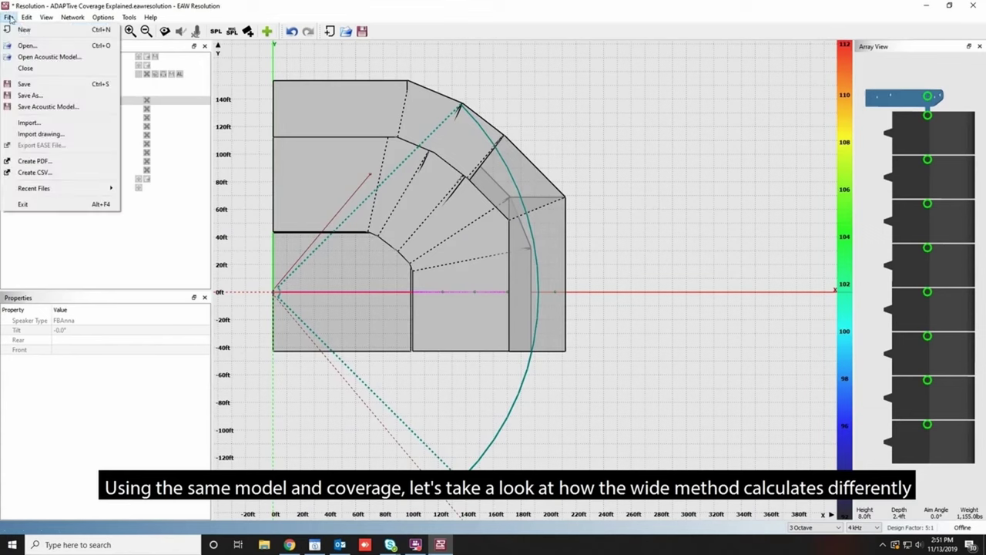
{"action": "left_click", "coordinate": [49, 56]}
{"action": "left_click", "coordinate": [212, 115]}
{"action": "left_click", "coordinate": [403, 272]}
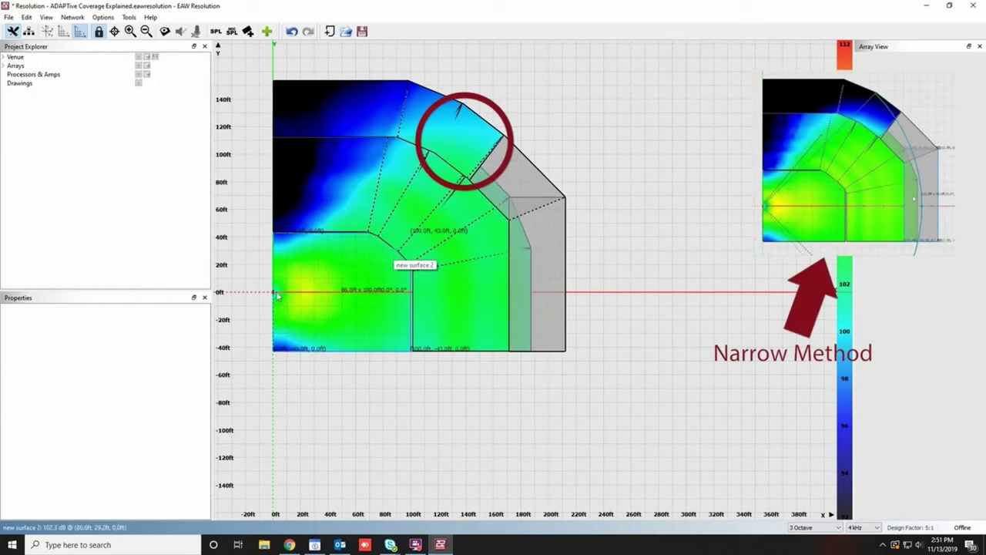
Select the FBAnna array, inspect the coverage surfaces in 3D, then return to plan view.
{"action": "left_click", "coordinate": [272, 292]}
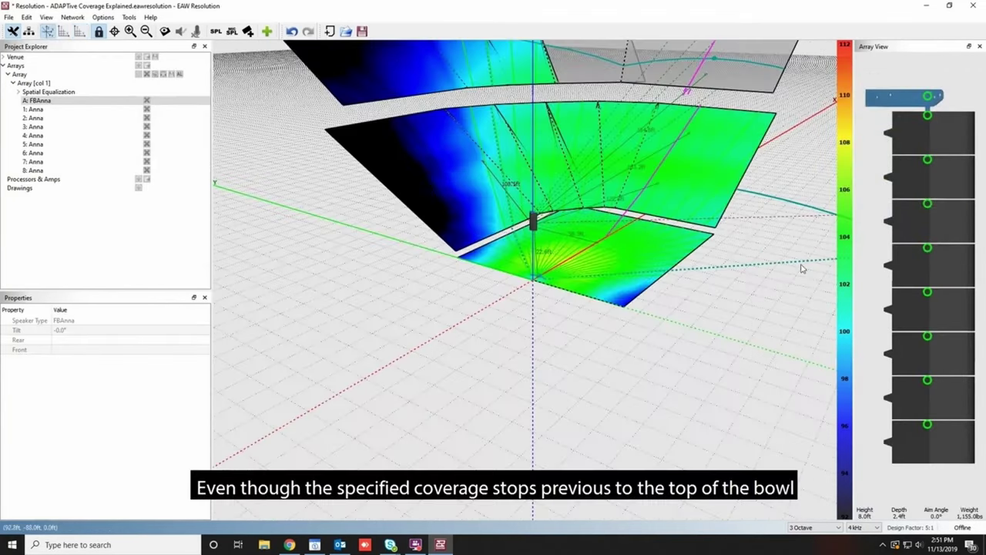
{"action": "left_click_drag", "start_coordinate": [763, 308], "coordinate": [773, 227]}
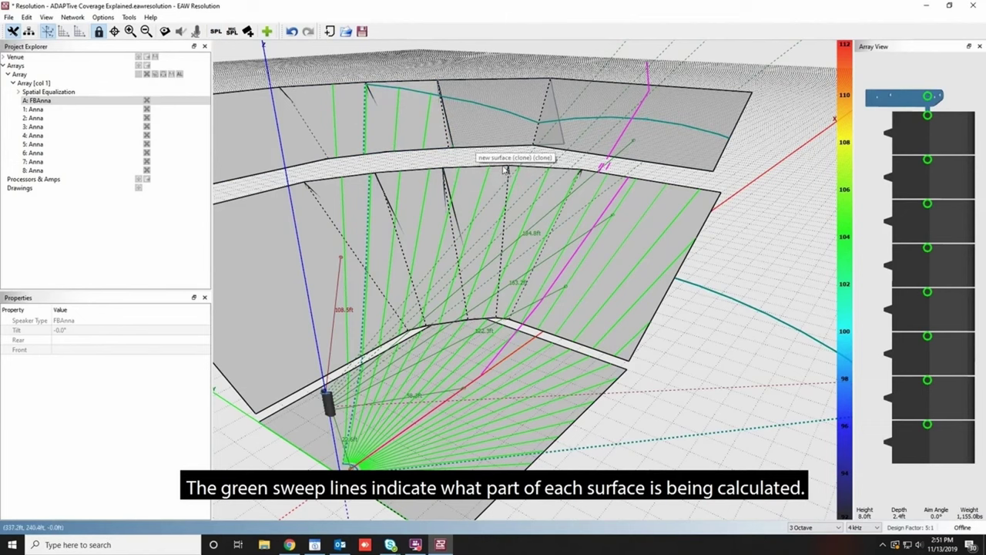
{"action": "key", "text": "F3"}
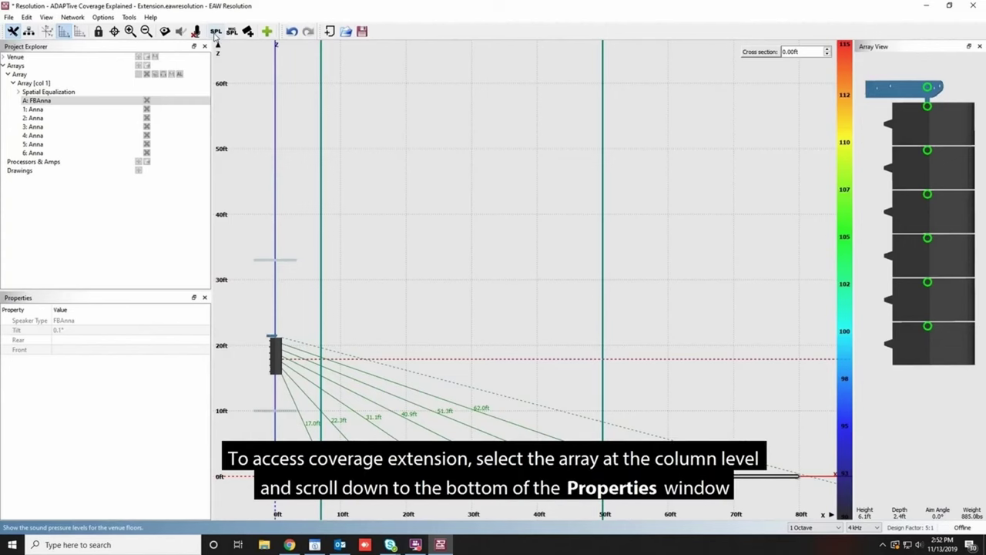
Show SPL on the venue floor and set the array column's front and rear extension to No Extension.
{"action": "left_click", "coordinate": [216, 32]}
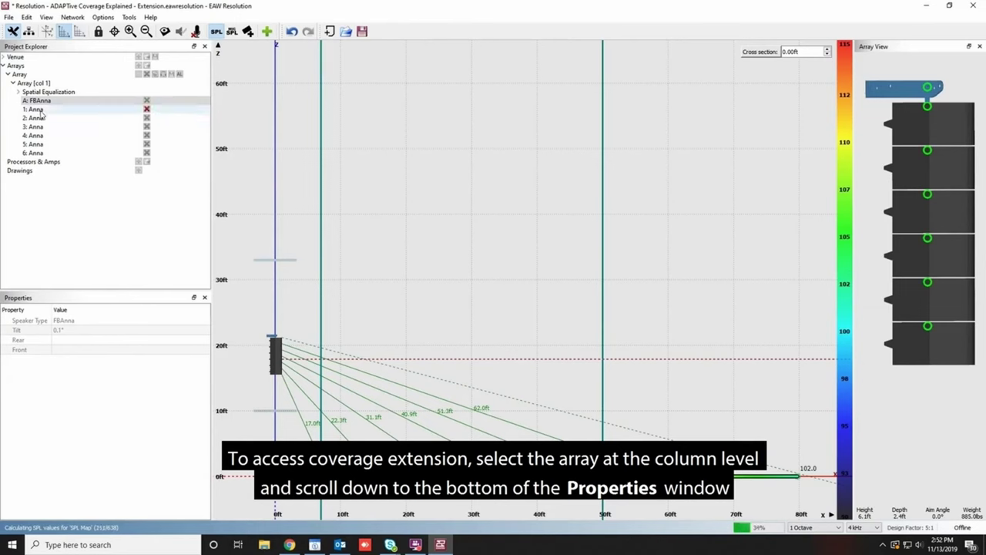
{"action": "left_click", "coordinate": [34, 83]}
{"action": "scroll", "coordinate": [84, 462], "scroll_direction": "down", "scroll_amount": 5}
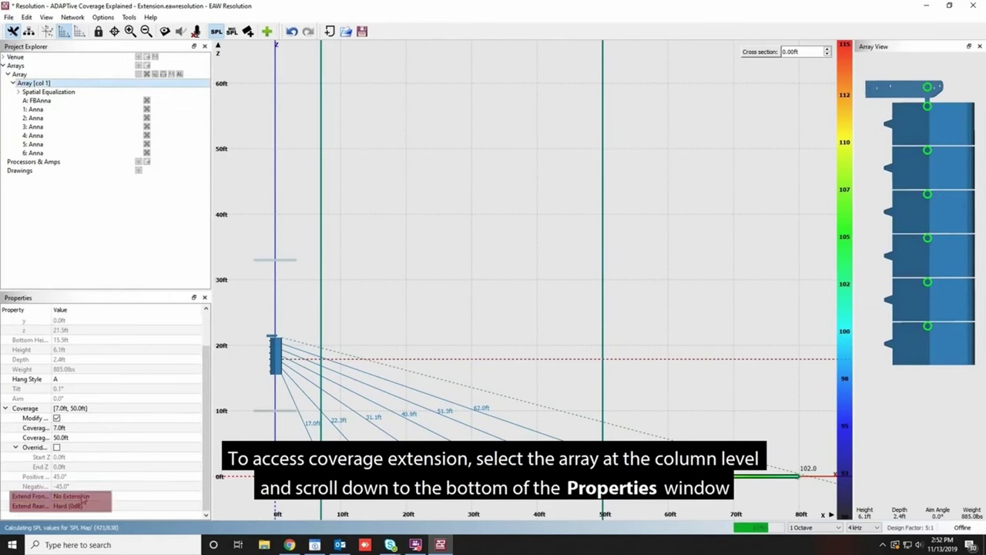
{"action": "left_click", "coordinate": [84, 497]}
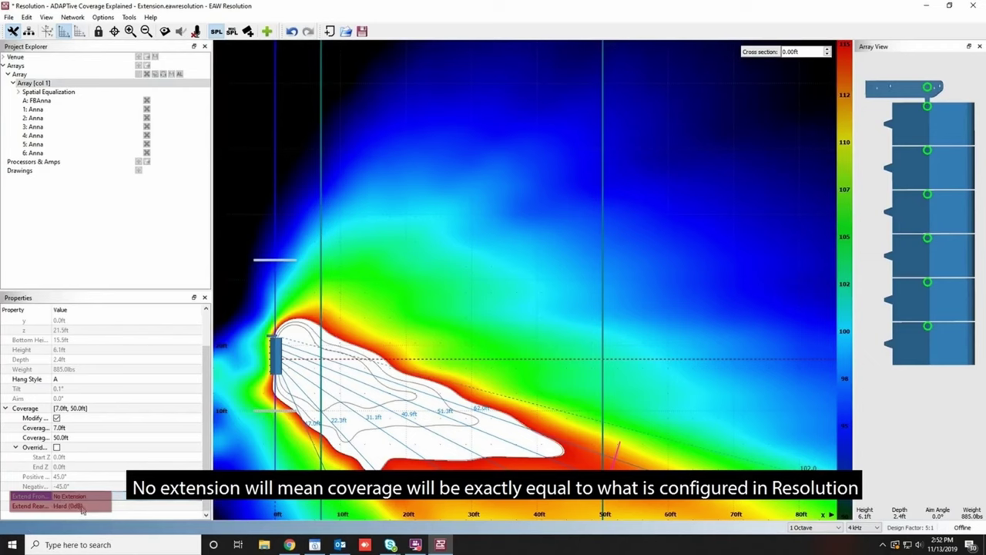
{"action": "left_click", "coordinate": [80, 524]}
{"action": "left_click", "coordinate": [77, 506]}
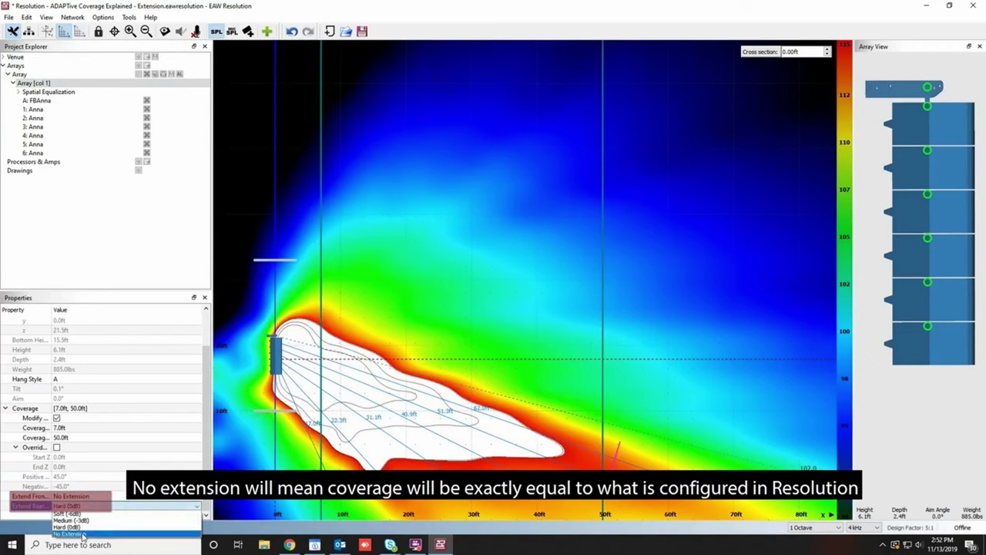
{"action": "left_click", "coordinate": [77, 533]}
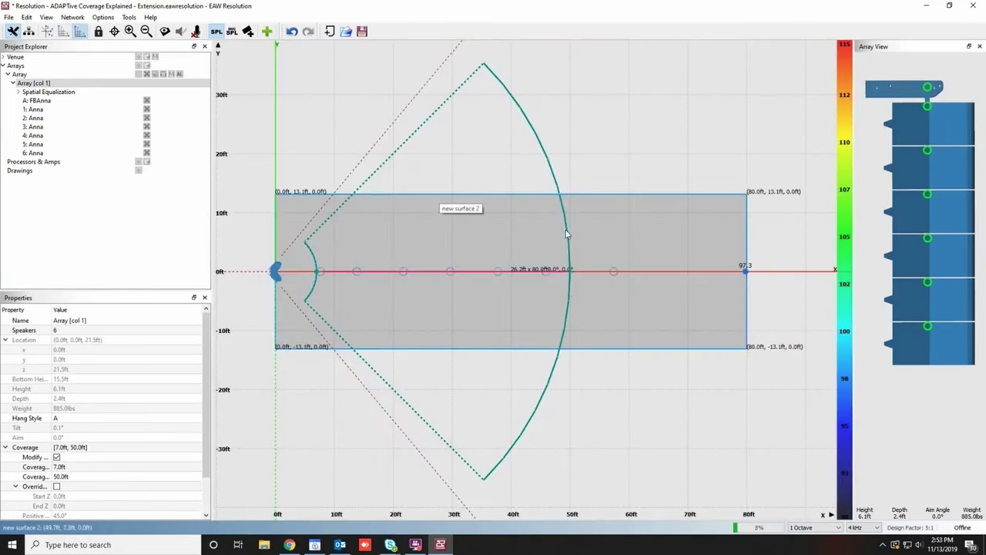
In the side cross-section SPL view, set front and rear extension to Hard (0dB).
{"action": "left_click", "coordinate": [64, 31]}
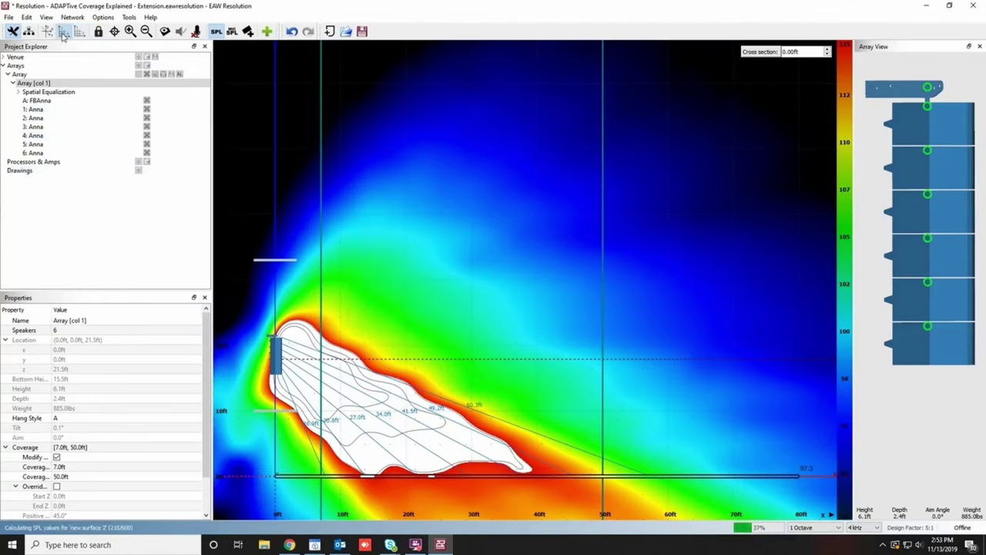
{"action": "scroll", "coordinate": [80, 493], "scroll_direction": "down", "scroll_amount": 2}
{"action": "left_click", "coordinate": [79, 497]}
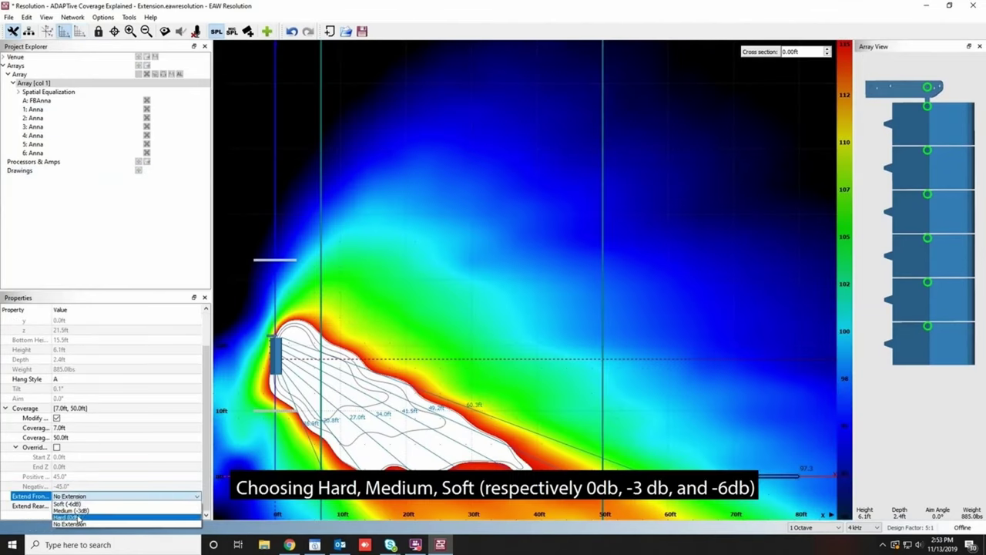
{"action": "left_click", "coordinate": [74, 506]}
{"action": "left_click", "coordinate": [75, 506]}
{"action": "left_click", "coordinate": [76, 506]}
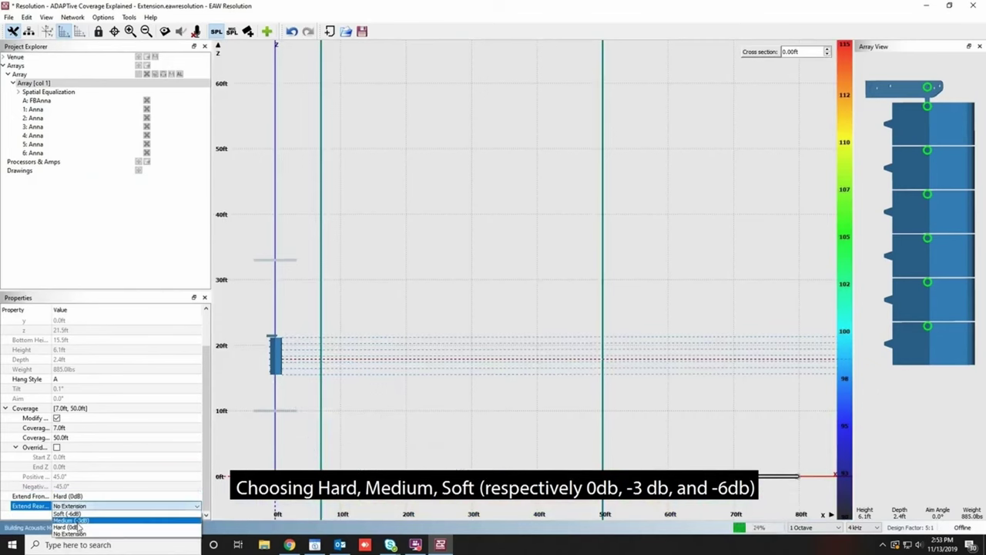
{"action": "left_click", "coordinate": [70, 524]}
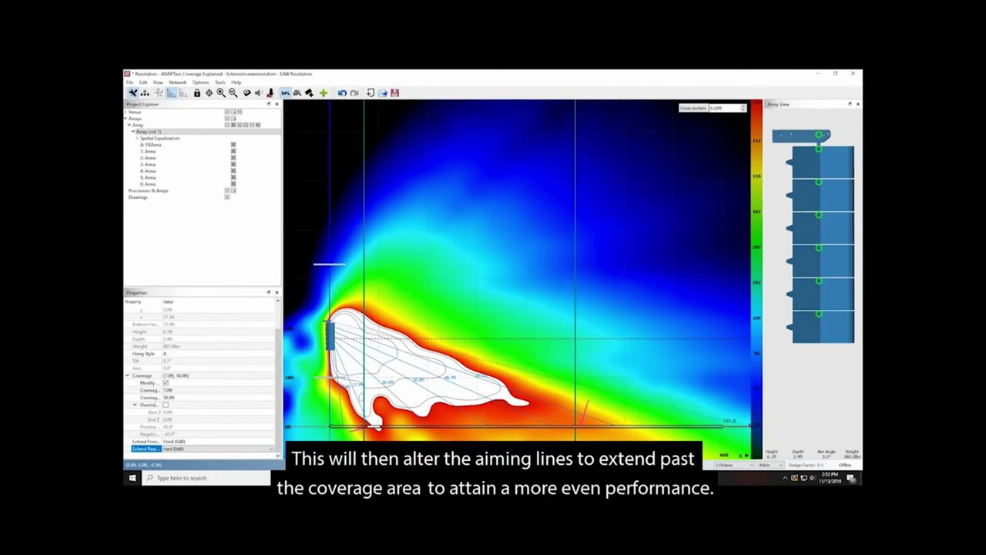
Change front and rear coverage extension to Medium (-3dB).
{"action": "left_click", "coordinate": [178, 442]}
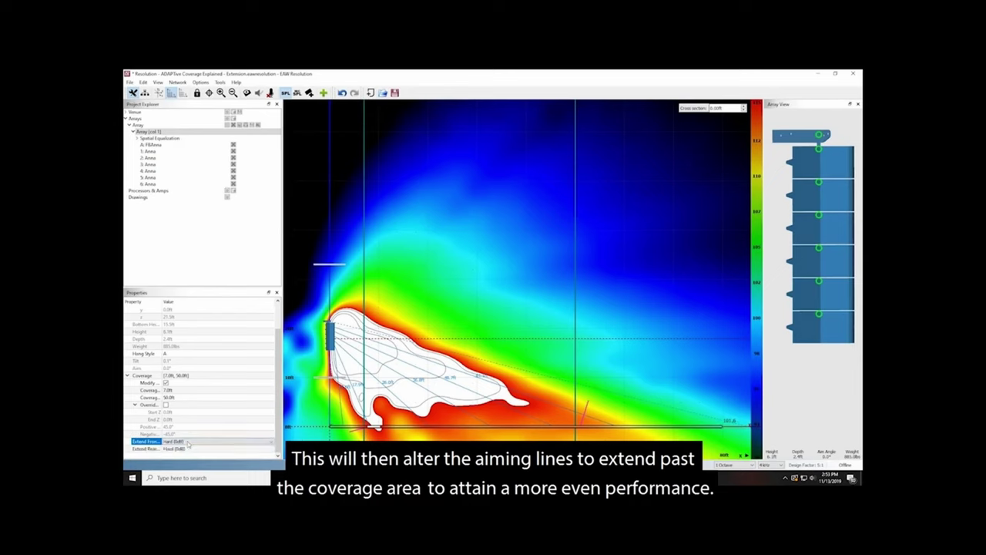
{"action": "left_click", "coordinate": [177, 443]}
{"action": "left_click", "coordinate": [176, 451]}
{"action": "left_click", "coordinate": [178, 448]}
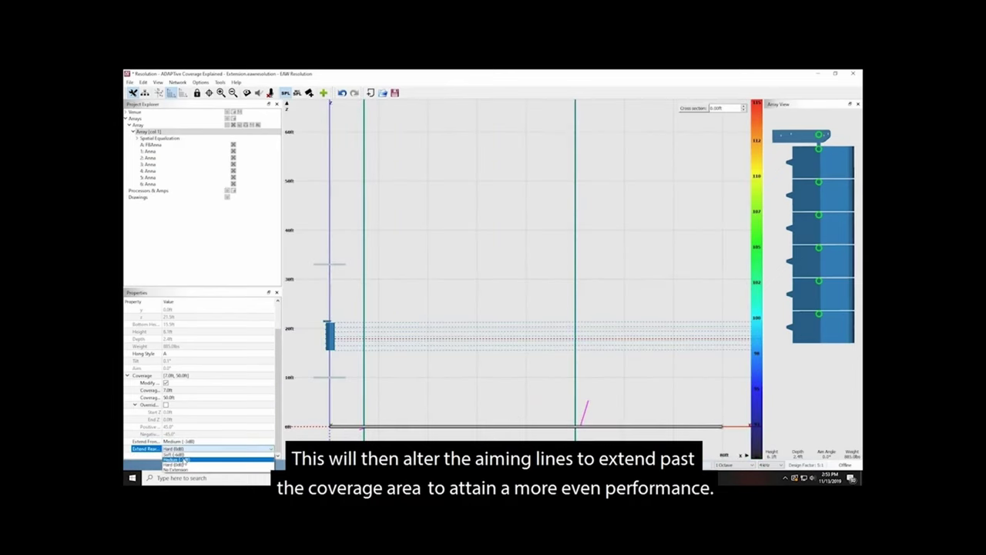
{"action": "left_click", "coordinate": [184, 461]}
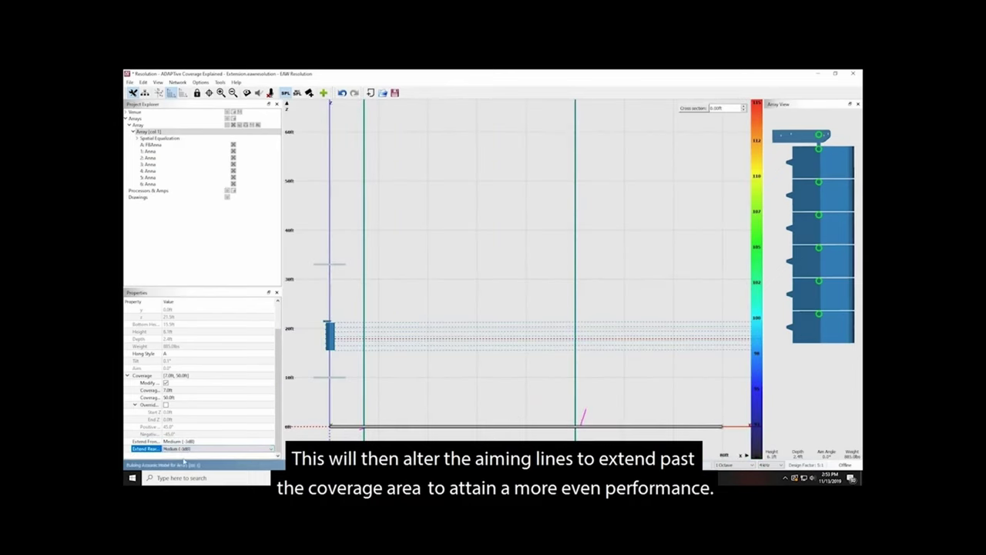
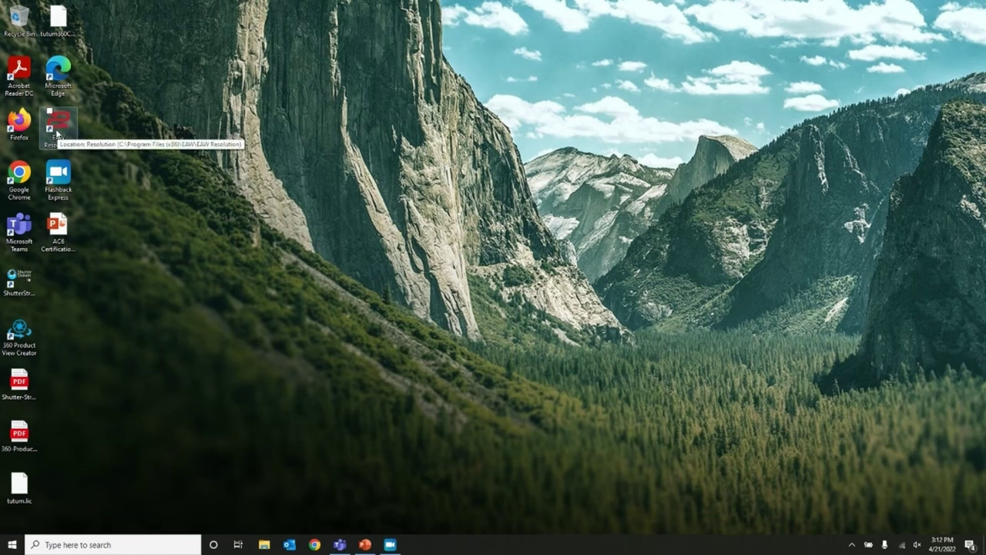
Launch EAW Resolution from its desktop shortcut to get an untitled, empty venue.
{"action": "left_click", "coordinate": [58, 131]}
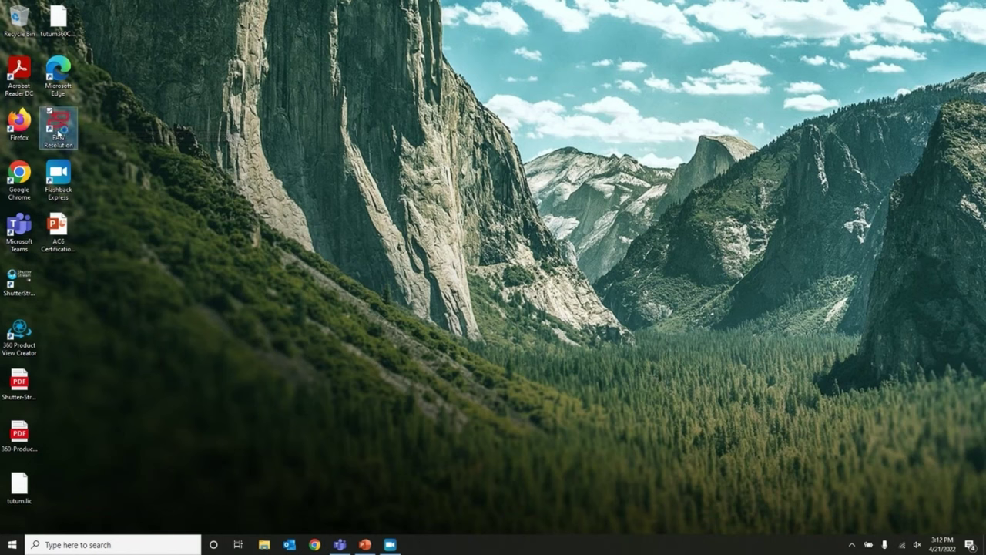
{"action": "double_click", "coordinate": [58, 131]}
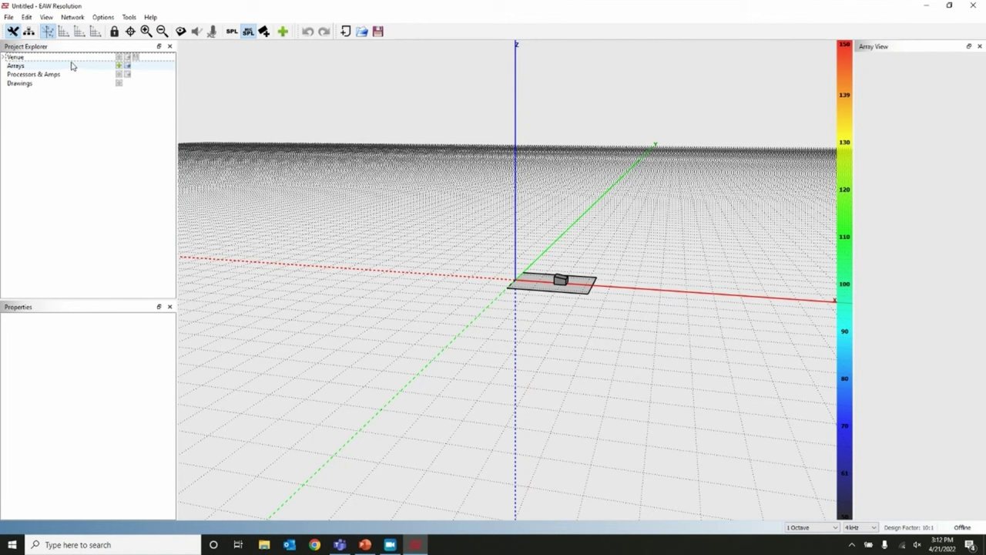
{"action": "double_click", "coordinate": [25, 48]}
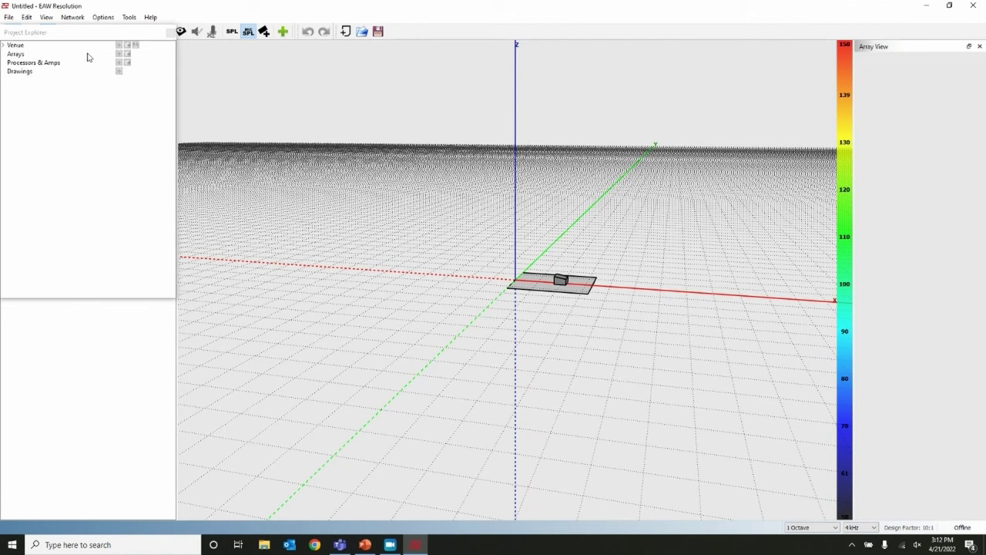
{"action": "mouse_move", "coordinate": [436, 124]}
{"action": "left_mouse_down"}
{"action": "mouse_move", "coordinate": [451, 124]}
{"action": "mouse_move", "coordinate": [421, 121]}
{"action": "left_mouse_up"}
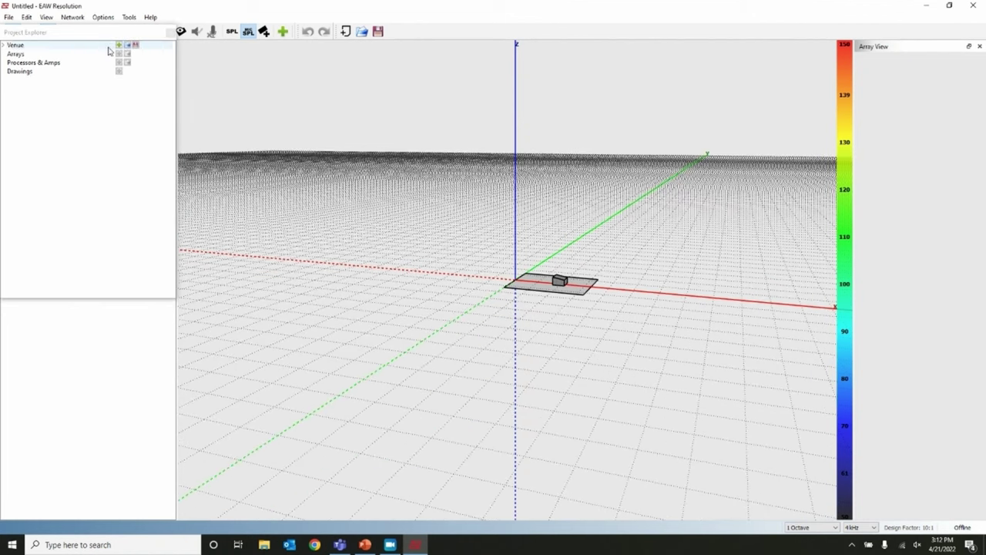
{"action": "left_click_drag", "start_coordinate": [57, 39], "coordinate": [93, 61]}
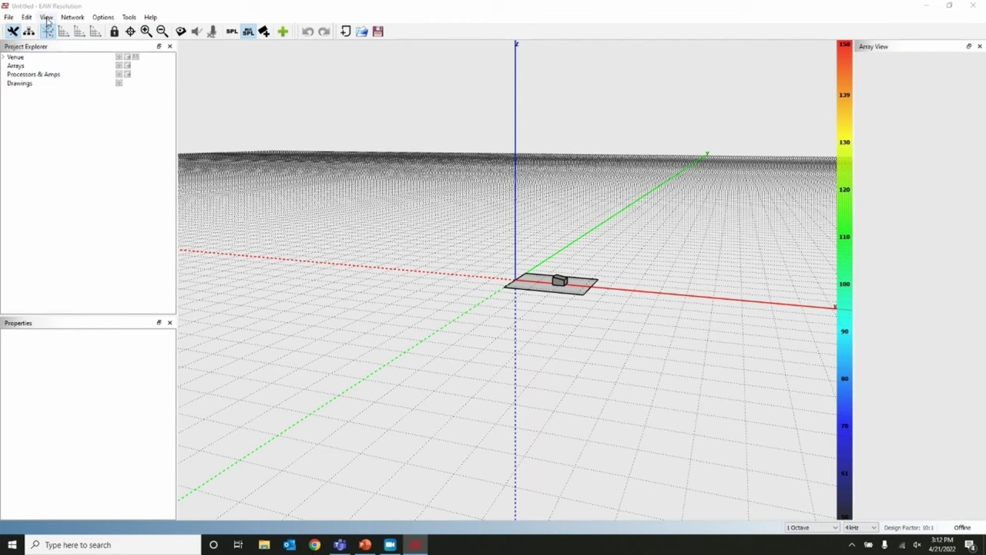
{"action": "left_click", "coordinate": [46, 17]}
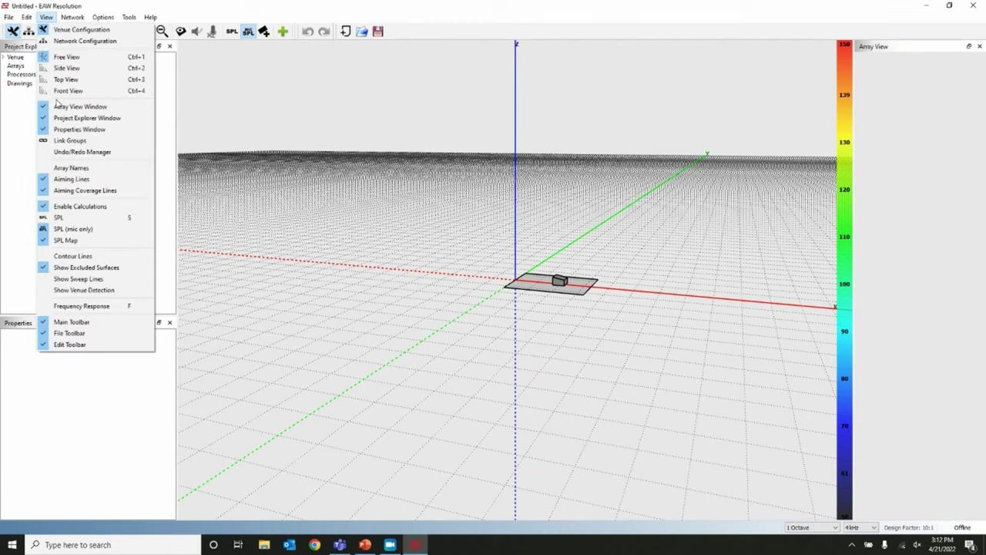
{"action": "left_click", "coordinate": [62, 140]}
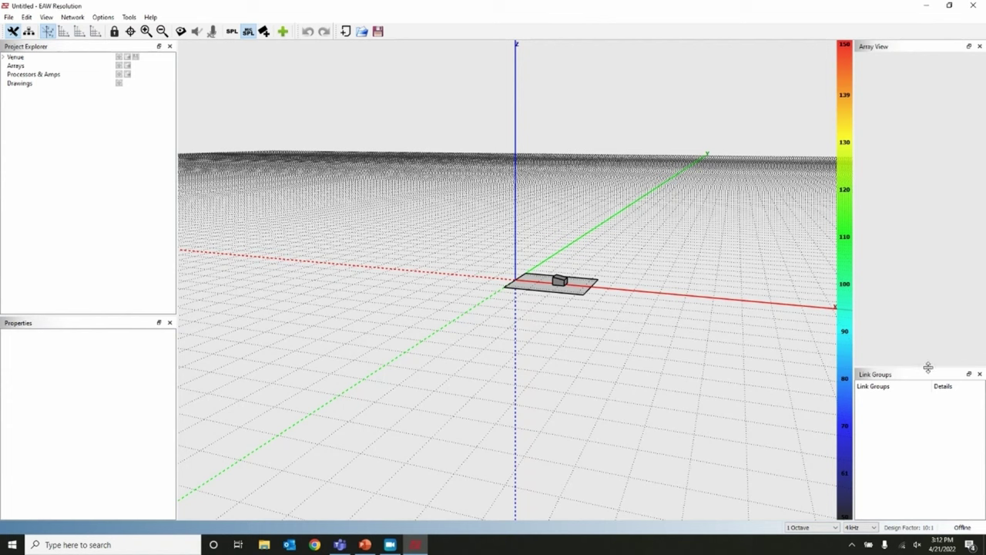
{"action": "left_click_drag", "start_coordinate": [928, 368], "coordinate": [911, 349]}
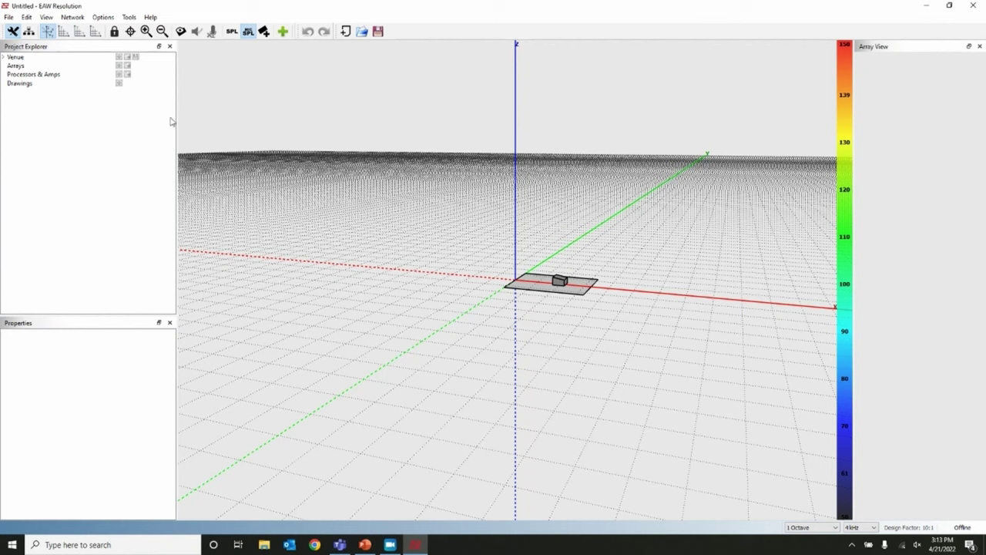
{"action": "left_click", "coordinate": [128, 17]}
{"action": "mouse_move", "coordinate": [103, 17]}
{"action": "left_click", "coordinate": [345, 158]}
{"action": "left_click", "coordinate": [104, 17]}
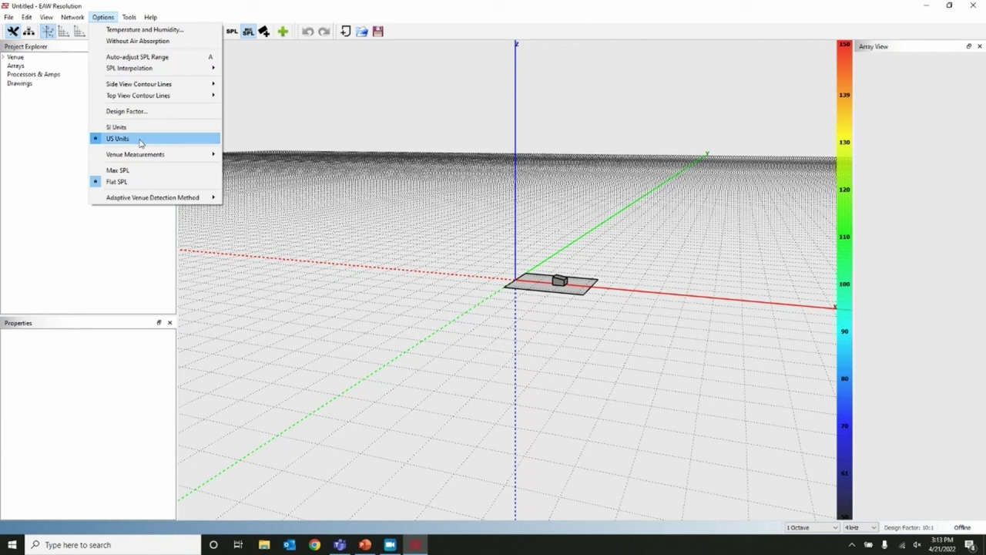
{"action": "left_click", "coordinate": [141, 141]}
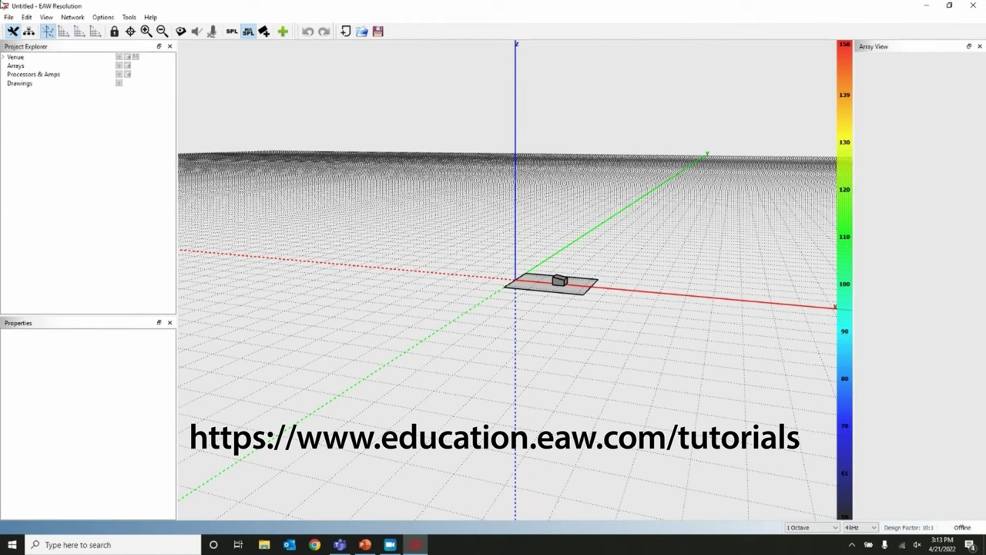
{"action": "left_click", "coordinate": [7, 17]}
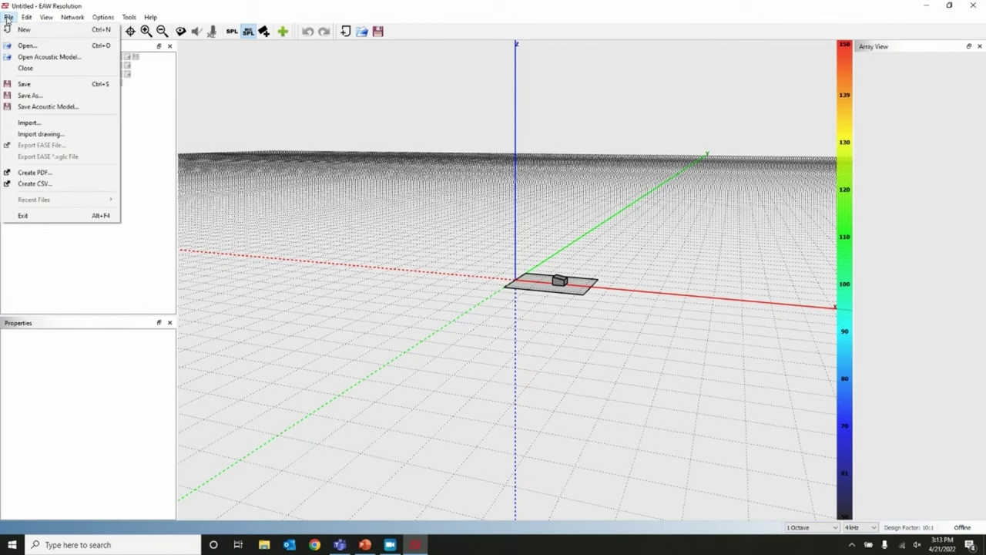
{"action": "left_click", "coordinate": [31, 135]}
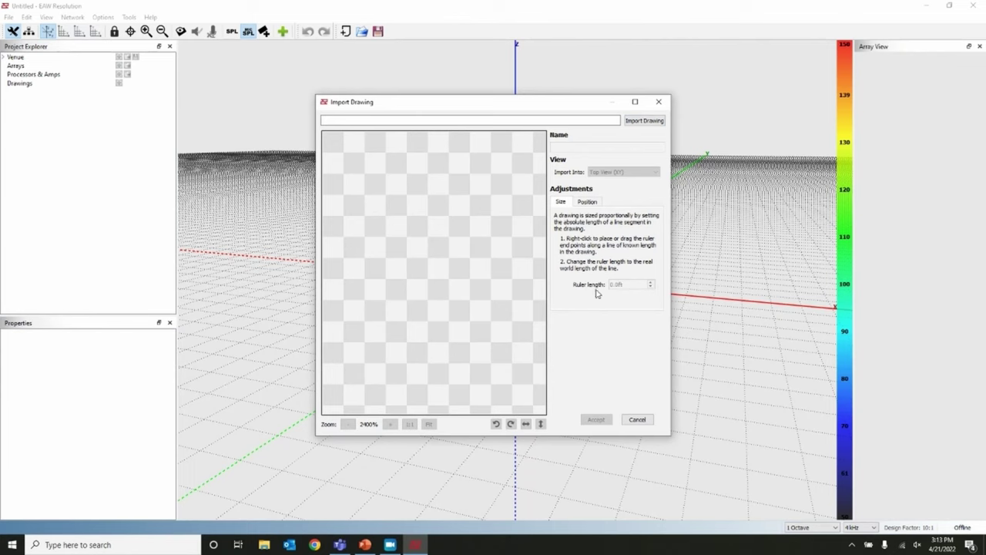
{"action": "left_click", "coordinate": [589, 204]}
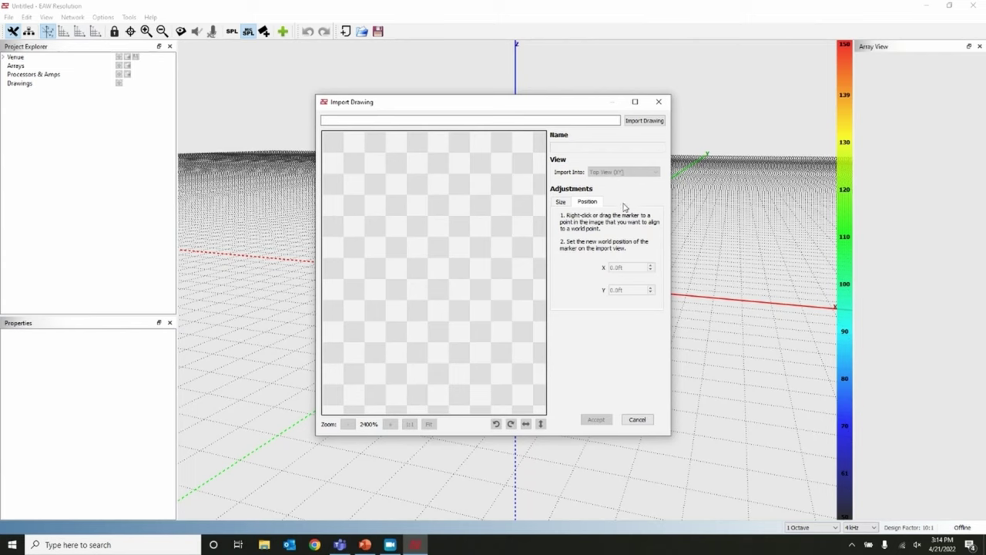
{"action": "left_click", "coordinate": [659, 99]}
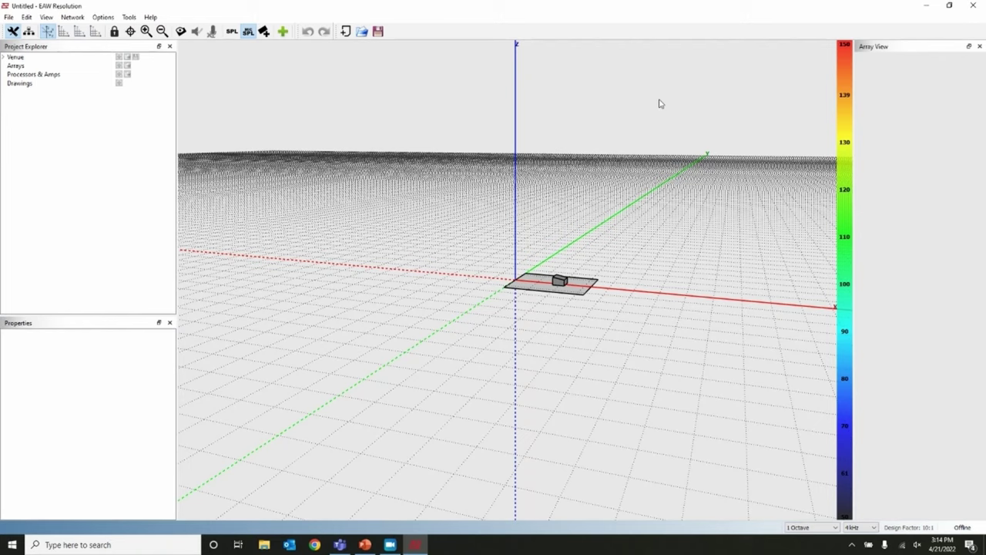
Switch to Top View and reposition the starting new surface square.
{"action": "left_click", "coordinate": [94, 32]}
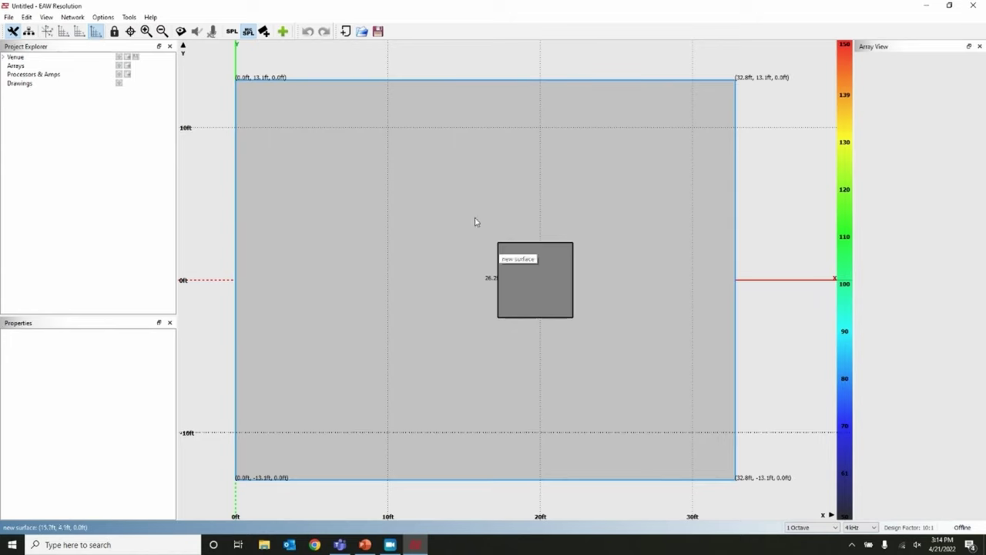
{"action": "left_click_drag", "start_coordinate": [527, 265], "coordinate": [570, 268]}
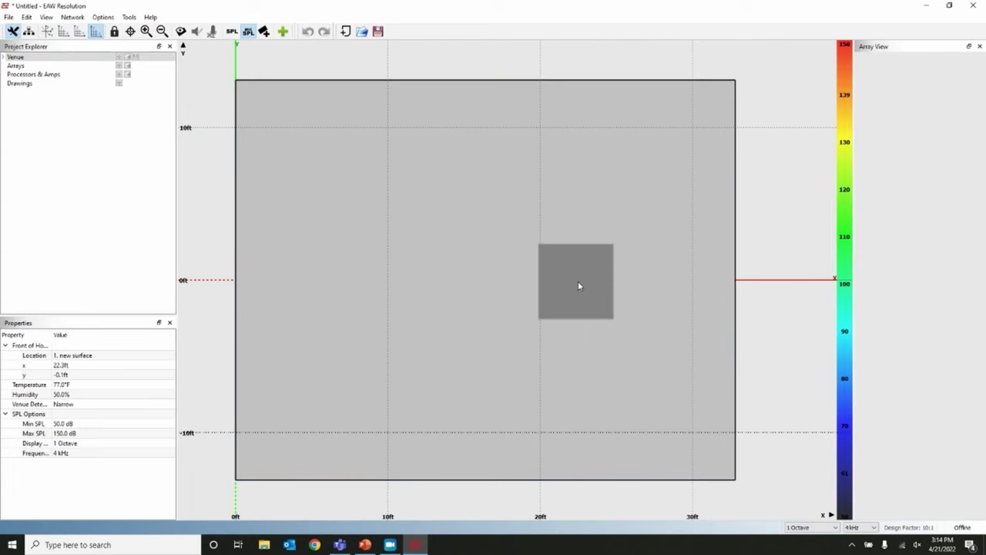
{"action": "left_click_drag", "start_coordinate": [578, 280], "coordinate": [656, 288]}
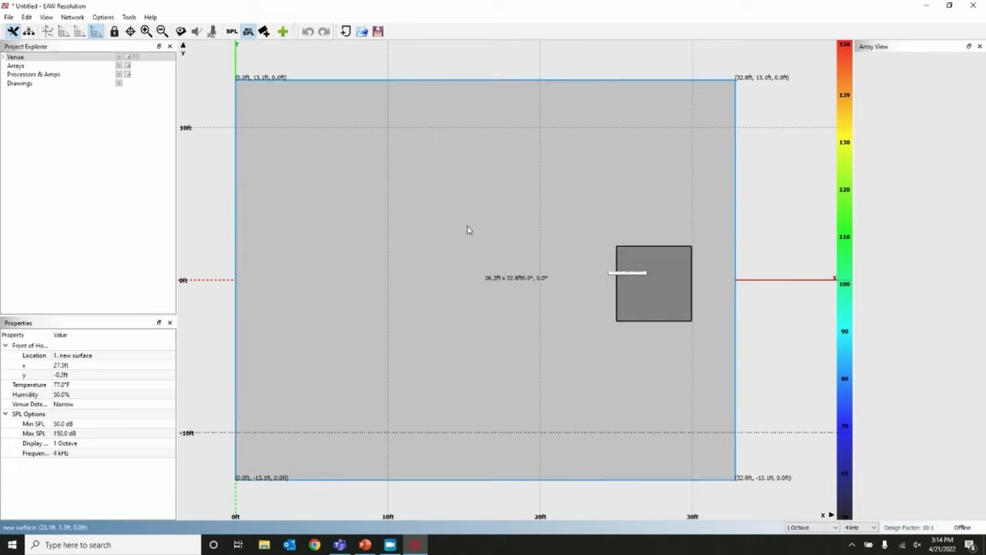
Add new surface 2 next to Venue and delete the original 'new surface'.
{"action": "left_click", "coordinate": [121, 57]}
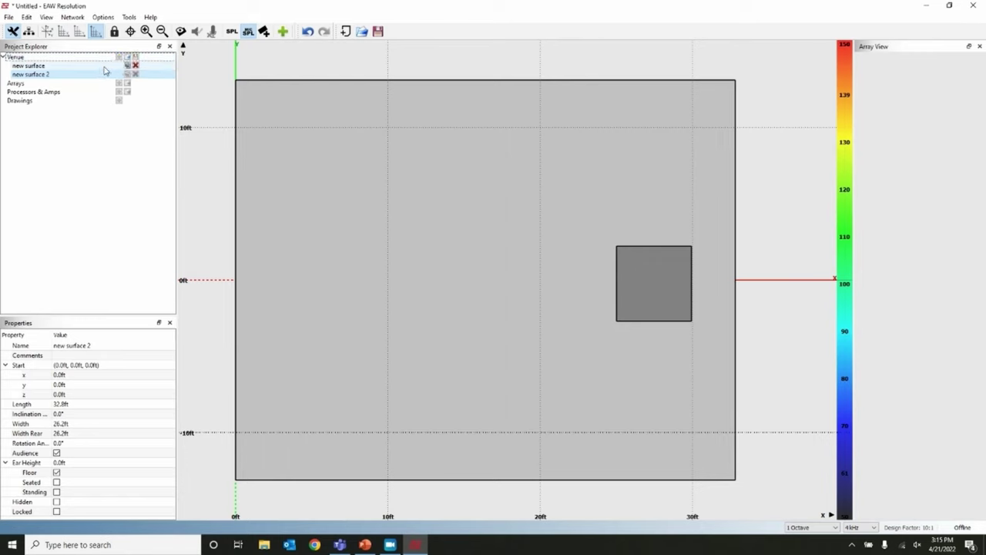
{"action": "left_click", "coordinate": [114, 66]}
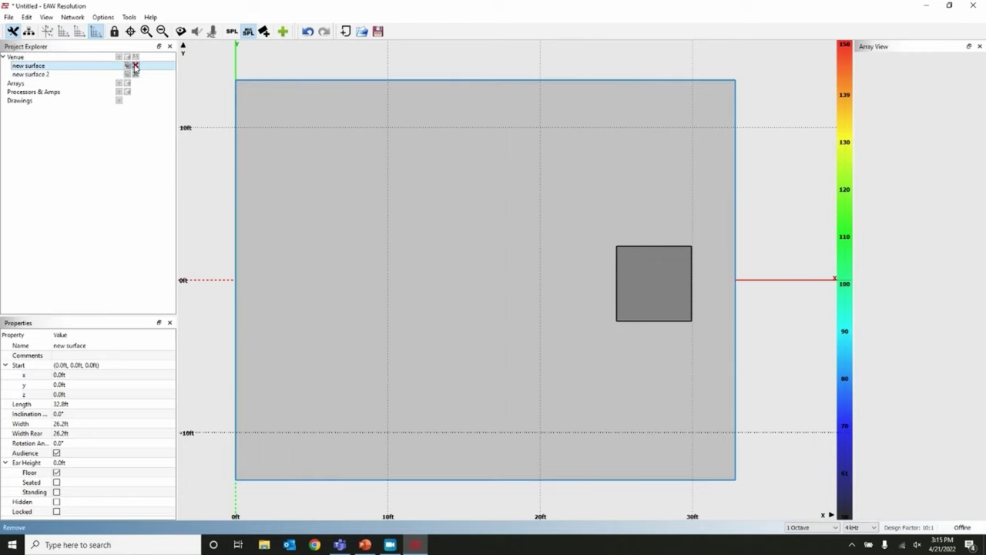
{"action": "left_click", "coordinate": [134, 66]}
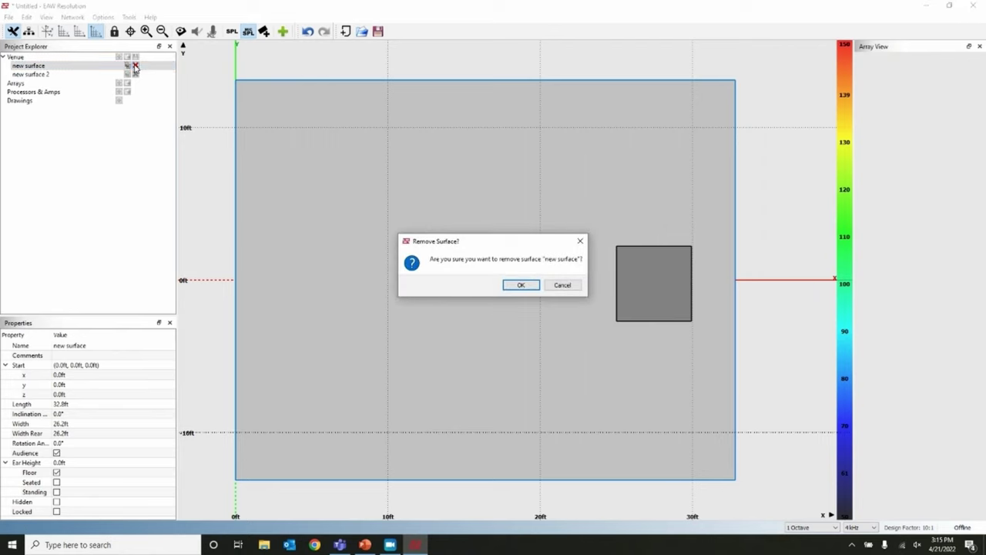
{"action": "left_click", "coordinate": [521, 285]}
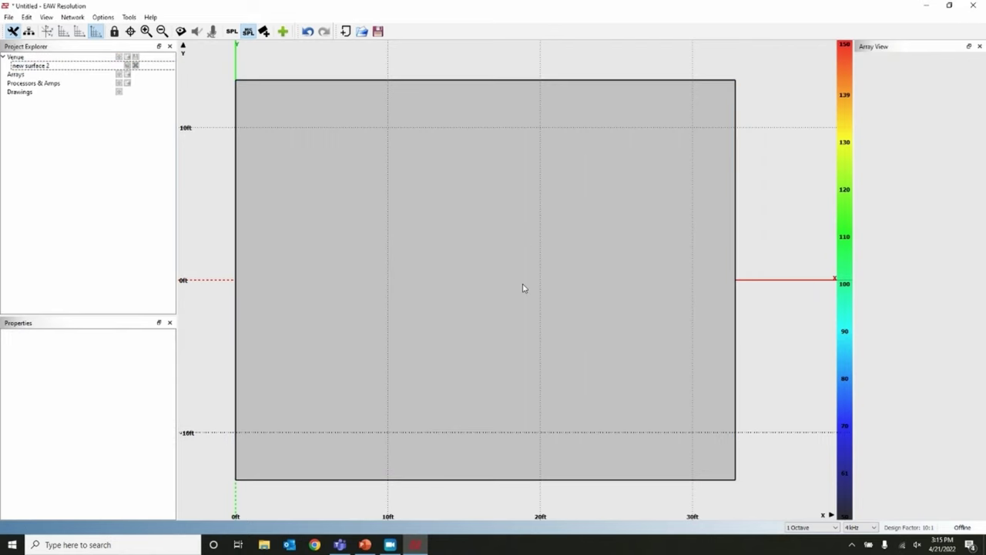
Rename new surface 2 to 'Floor'.
{"action": "left_click", "coordinate": [59, 66]}
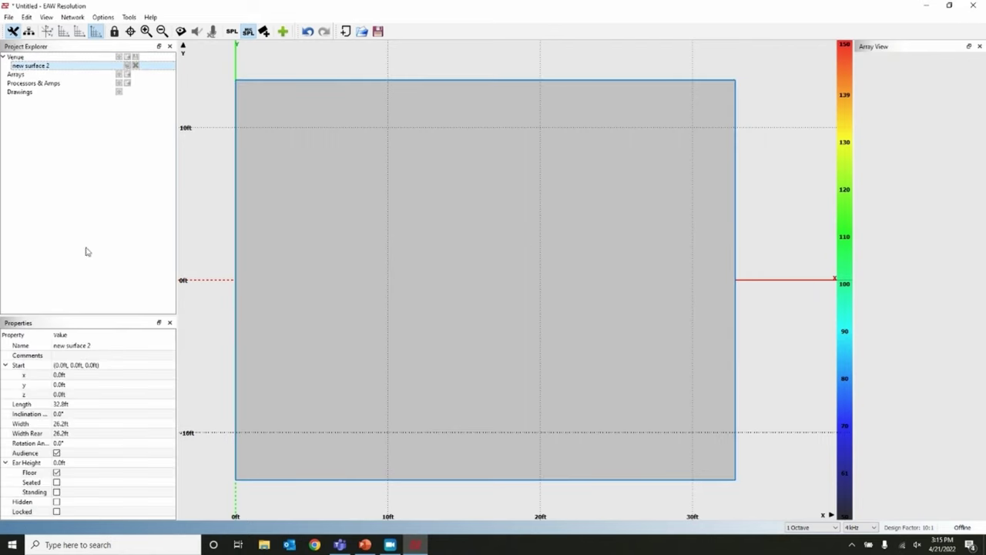
{"action": "left_click", "coordinate": [83, 347]}
{"action": "type", "text": "FLOOR"}
{"action": "key", "text": "BackSpace"}
{"action": "key", "text": "BackSpace"}
{"action": "key", "text": "BackSpace"}
{"action": "key", "text": "BackSpace"}
{"action": "type", "text": "F"}
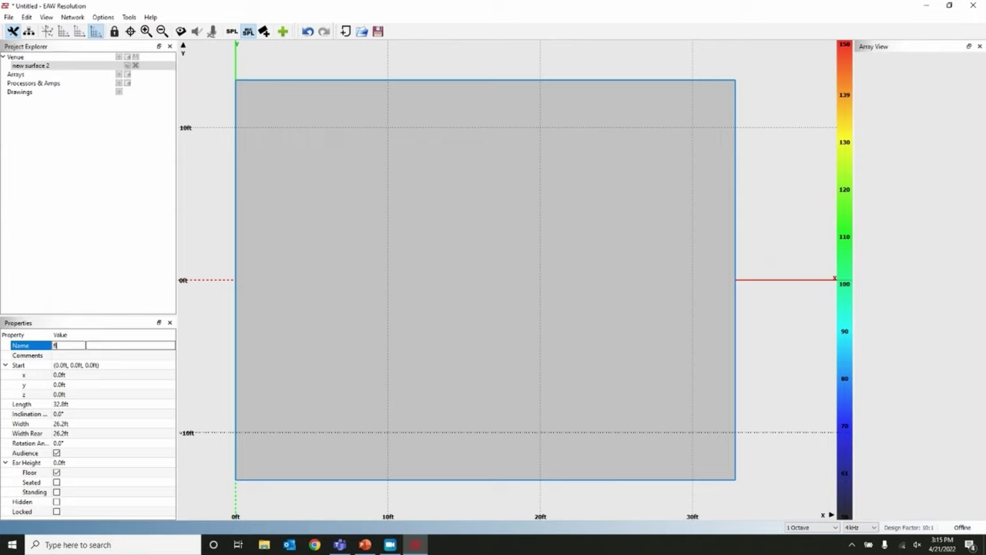
{"action": "type", "text": "loor"}
{"action": "key", "text": "Return"}
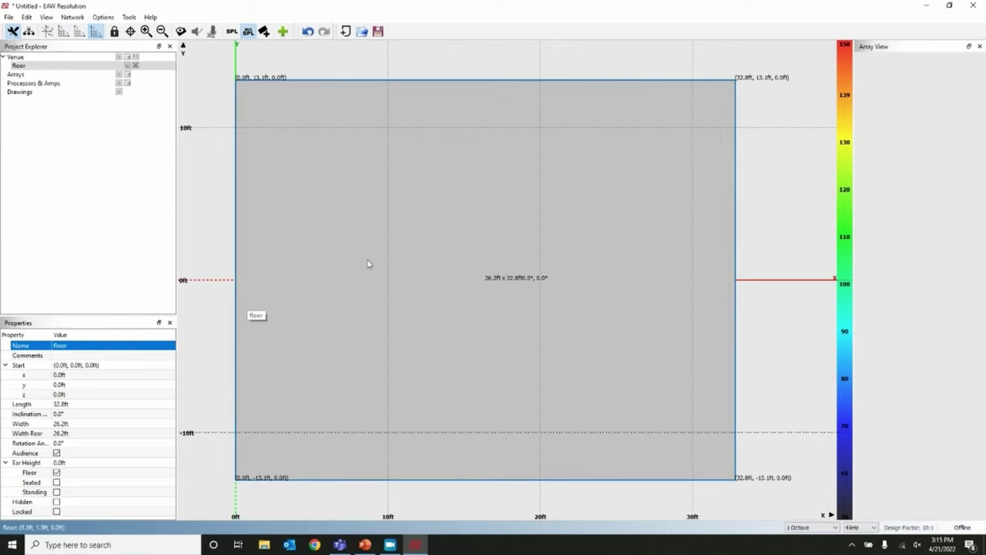
{"action": "left_click", "coordinate": [420, 227]}
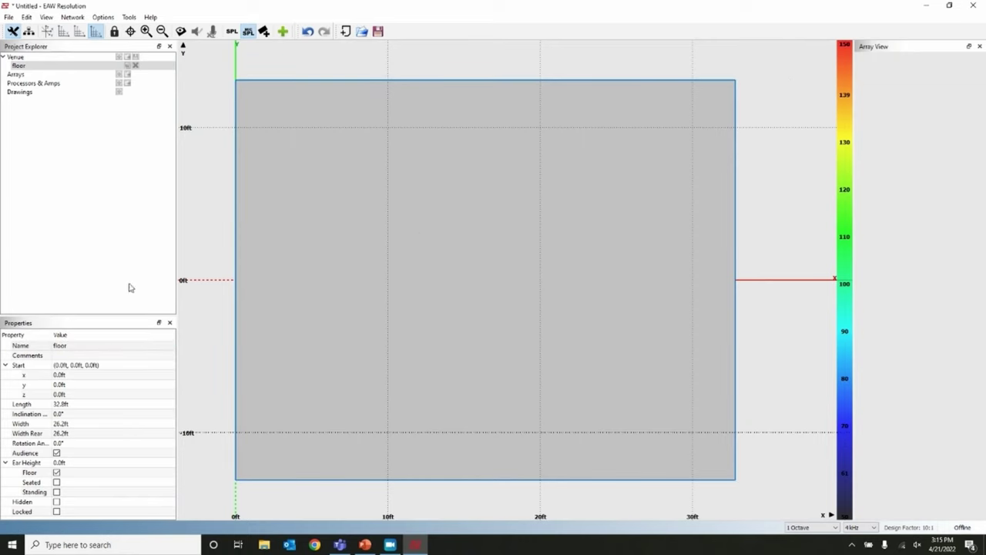
Set the floor's length to 80 ft and width to 30 ft.
{"action": "left_click", "coordinate": [63, 404]}
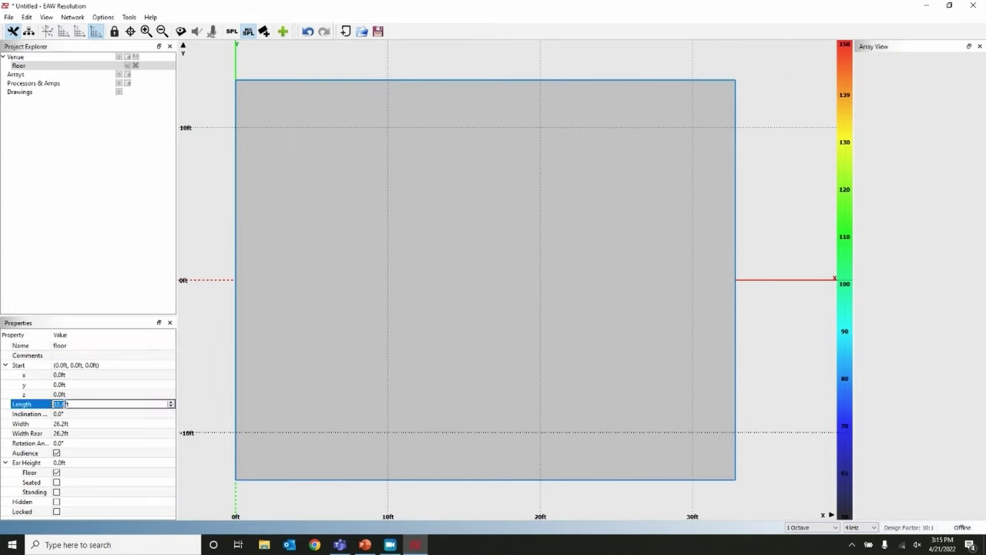
{"action": "type", "text": "80"}
{"action": "key", "text": "Return"}
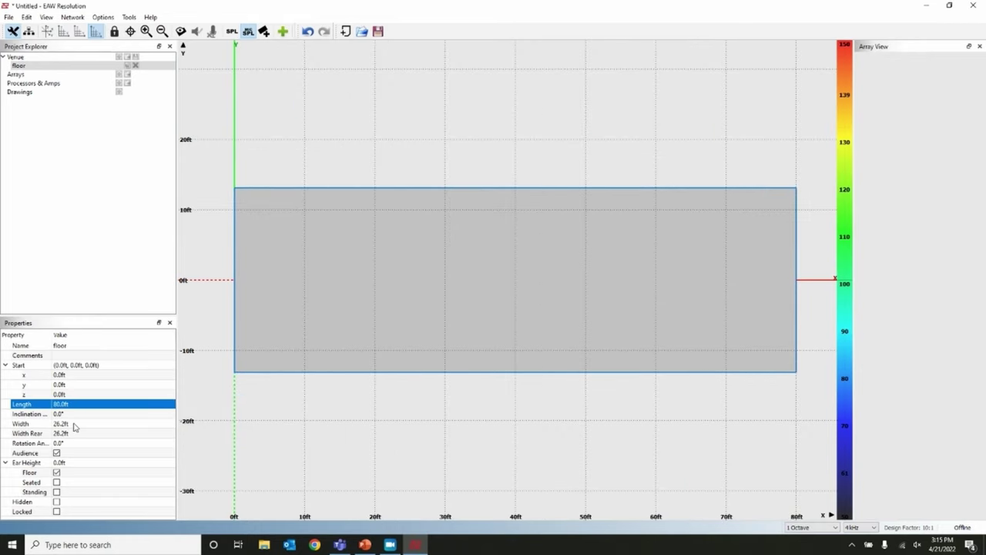
{"action": "left_click", "coordinate": [75, 423]}
{"action": "type", "text": "30"}
{"action": "key", "text": "Return"}
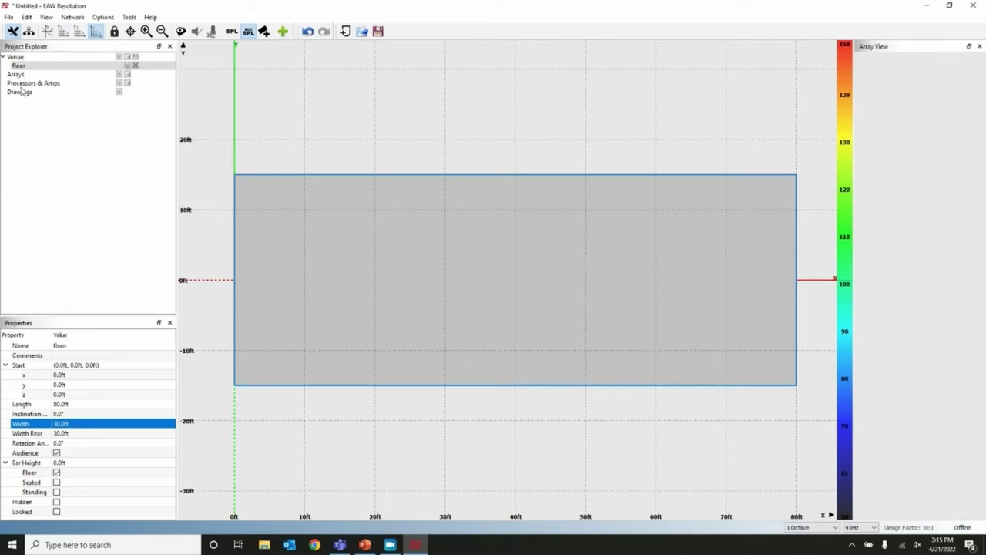
In side elevation view, set the floor's inclination to 3.0°.
{"action": "left_click", "coordinate": [64, 32]}
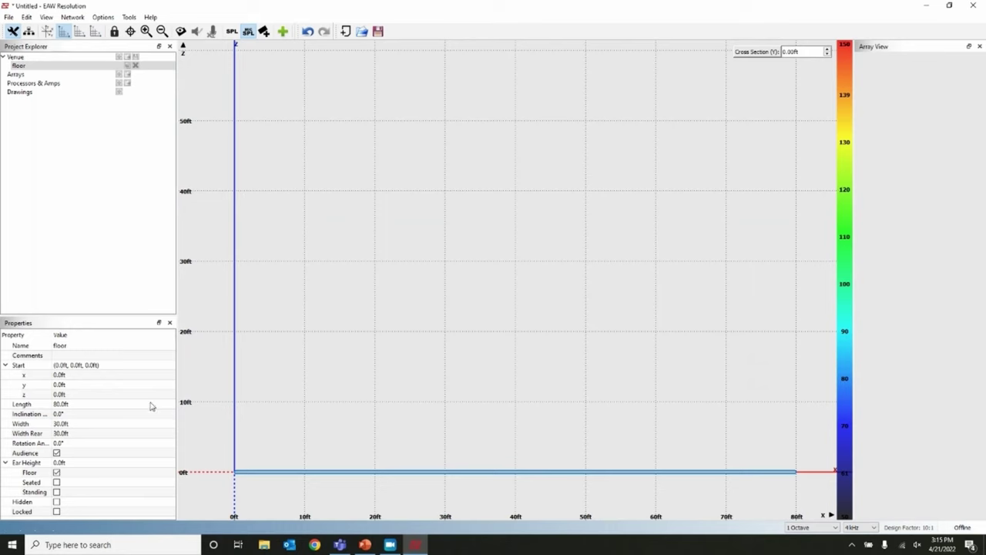
{"action": "left_click", "coordinate": [71, 415]}
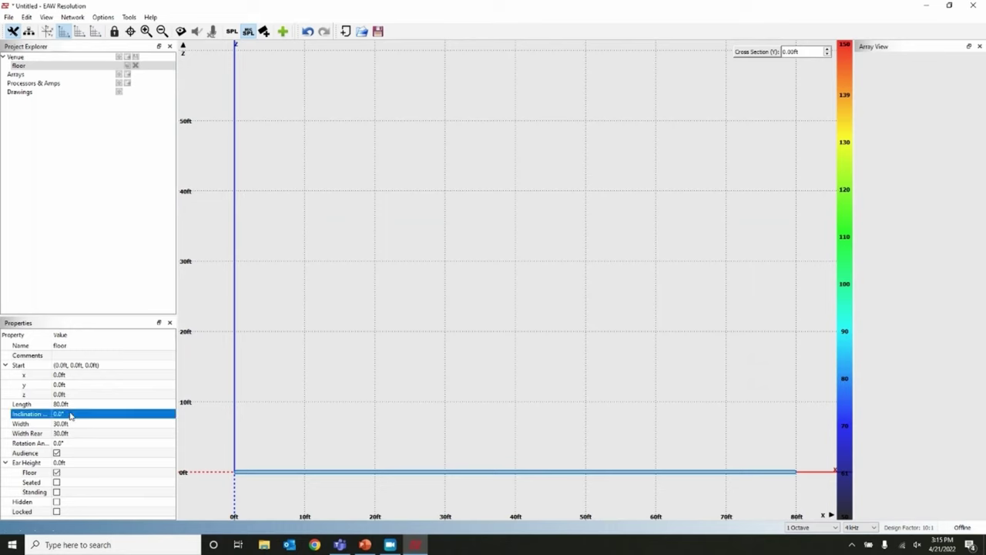
{"action": "left_click", "coordinate": [70, 416]}
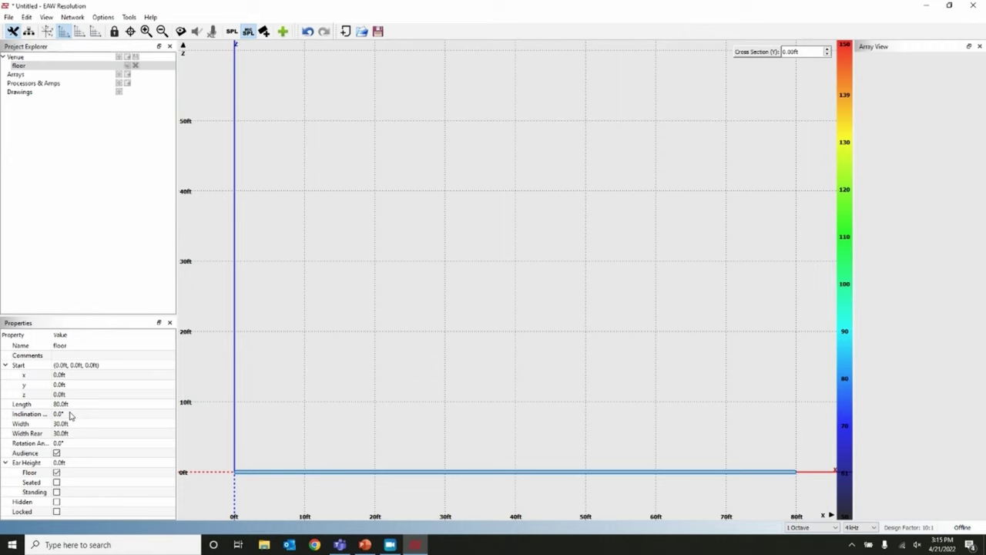
{"action": "left_click", "coordinate": [69, 414]}
{"action": "type", "text": "3"}
{"action": "key", "text": "Return"}
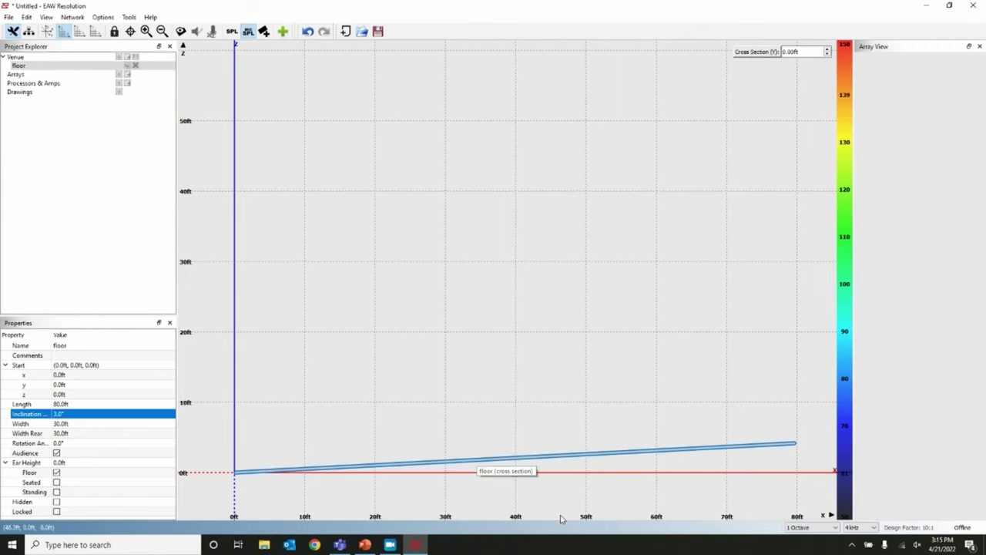
From the top view, pull the floor's near edge in so it starts at 5 ft, leaving it 75 ft long.
{"action": "left_click", "coordinate": [95, 31]}
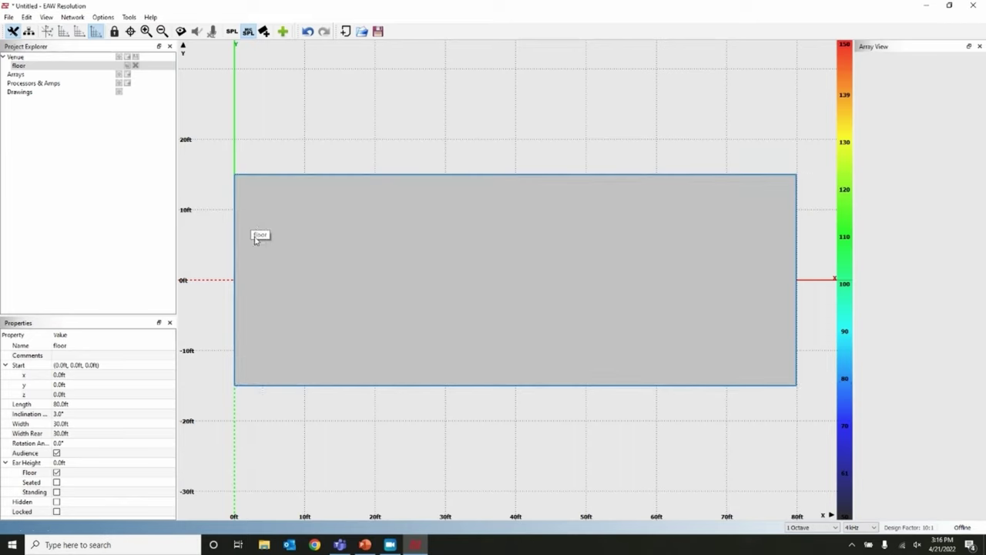
{"action": "left_click_drag", "start_coordinate": [247, 245], "coordinate": [283, 242]}
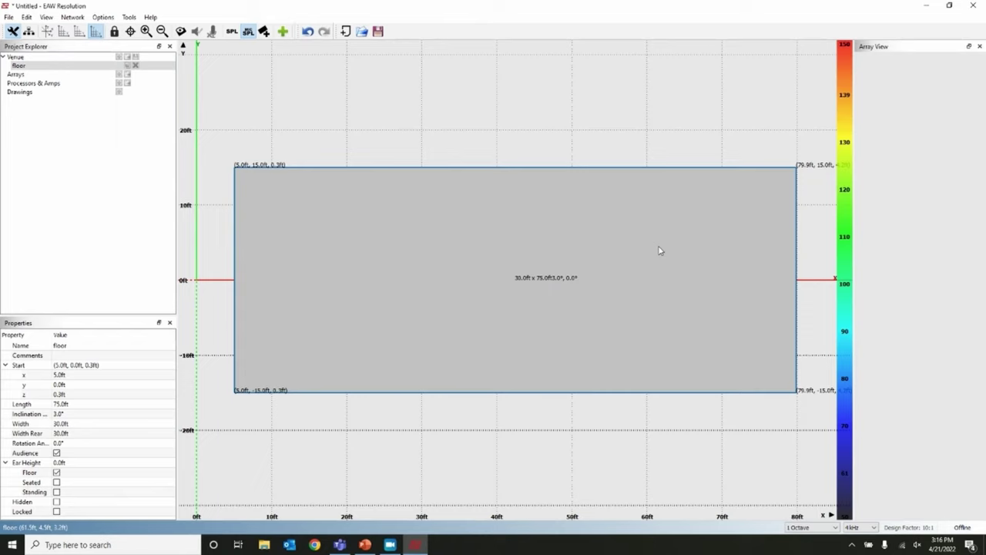
Clone the floor with Offset as floor 2, then move and angle it outward above the floor.
{"action": "right_click", "coordinate": [549, 254]}
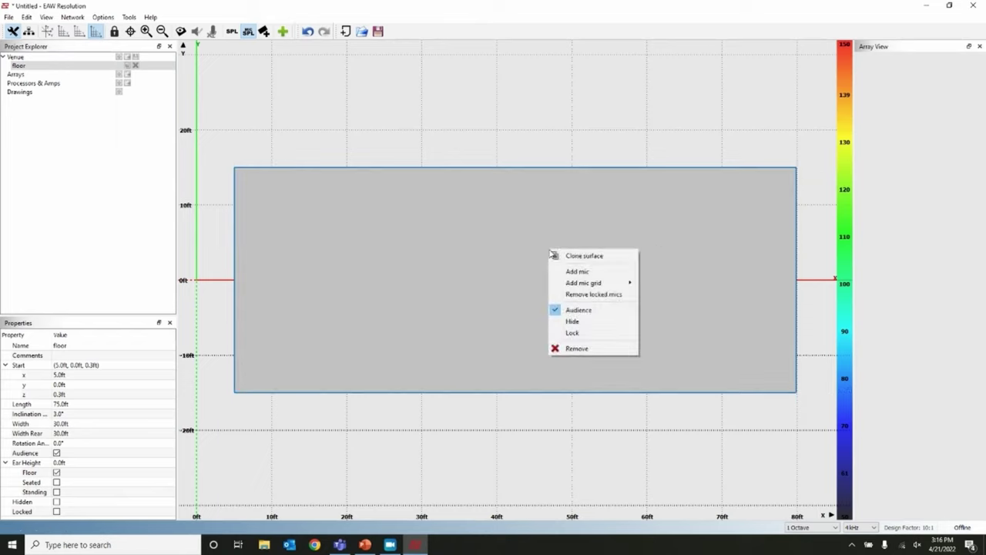
{"action": "left_click", "coordinate": [575, 255]}
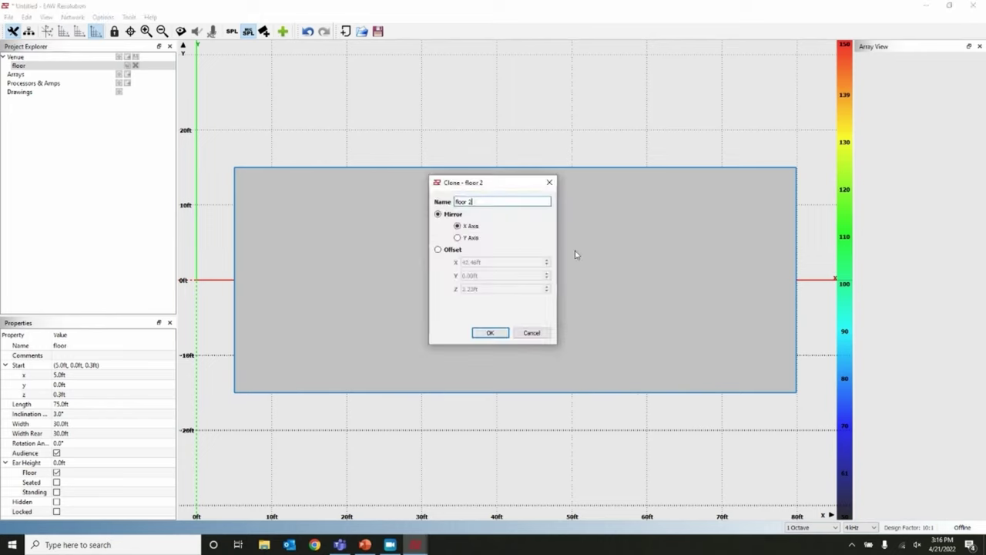
{"action": "left_click", "coordinate": [438, 250]}
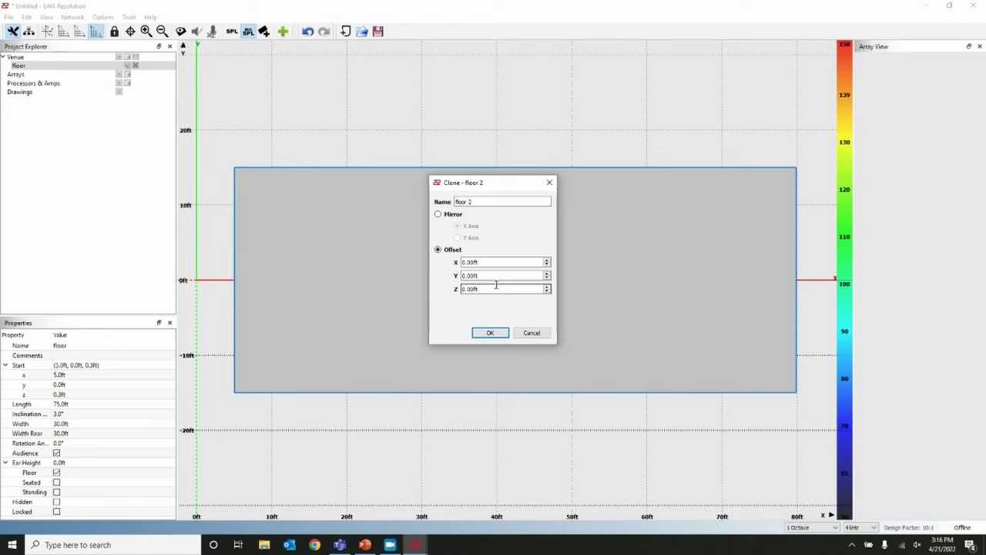
{"action": "left_click", "coordinate": [489, 332]}
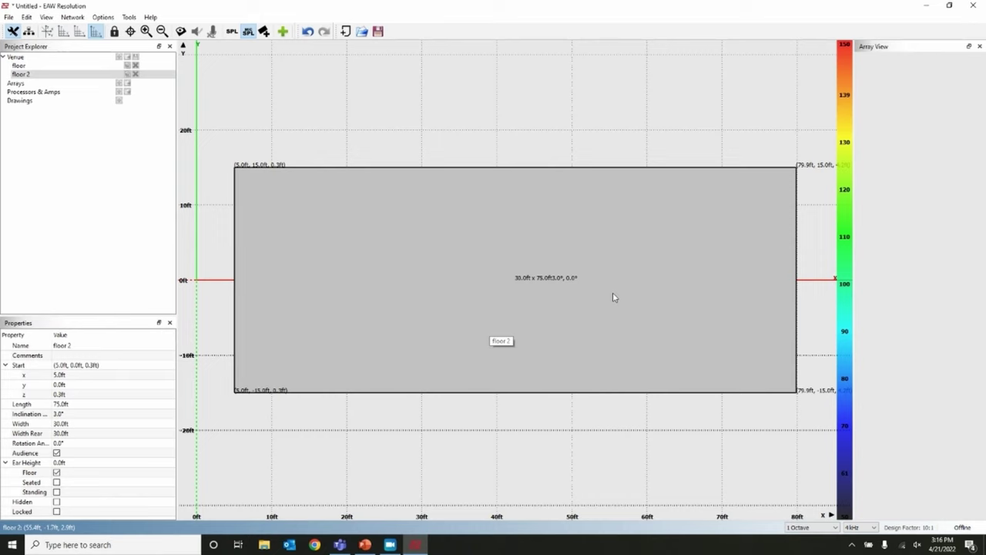
{"action": "left_click_drag", "start_coordinate": [612, 294], "coordinate": [612, 193]}
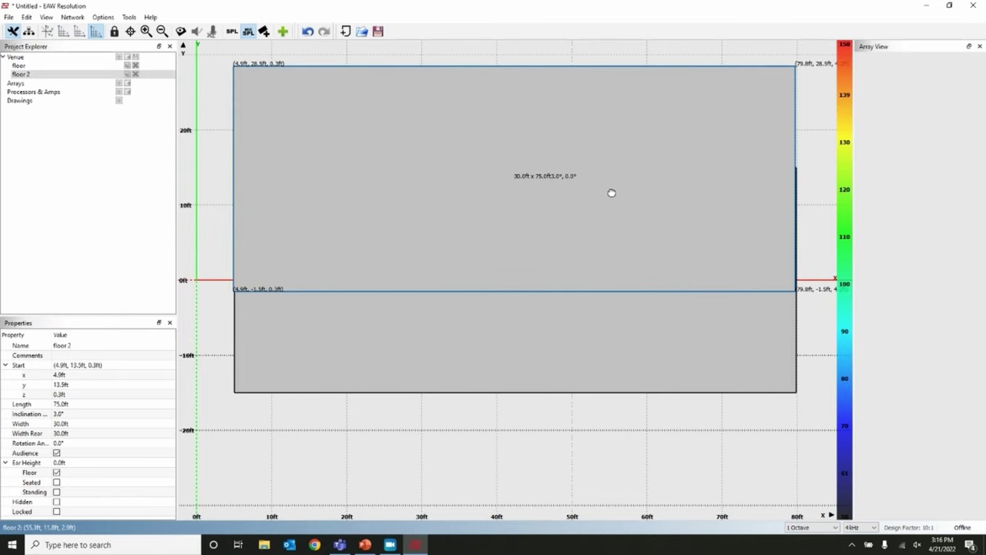
{"action": "left_click_drag", "start_coordinate": [611, 190], "coordinate": [610, 182]}
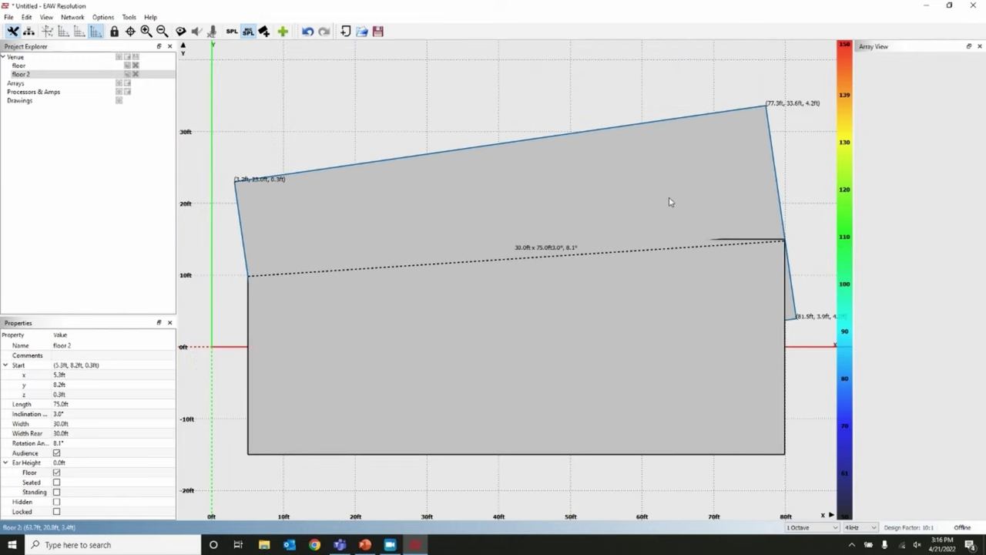
{"action": "left_click_drag", "start_coordinate": [669, 199], "coordinate": [655, 120]}
Offset-clone floor 2 as floor 3 and angle it further outward above floor 2.
{"action": "right_click", "coordinate": [463, 195]}
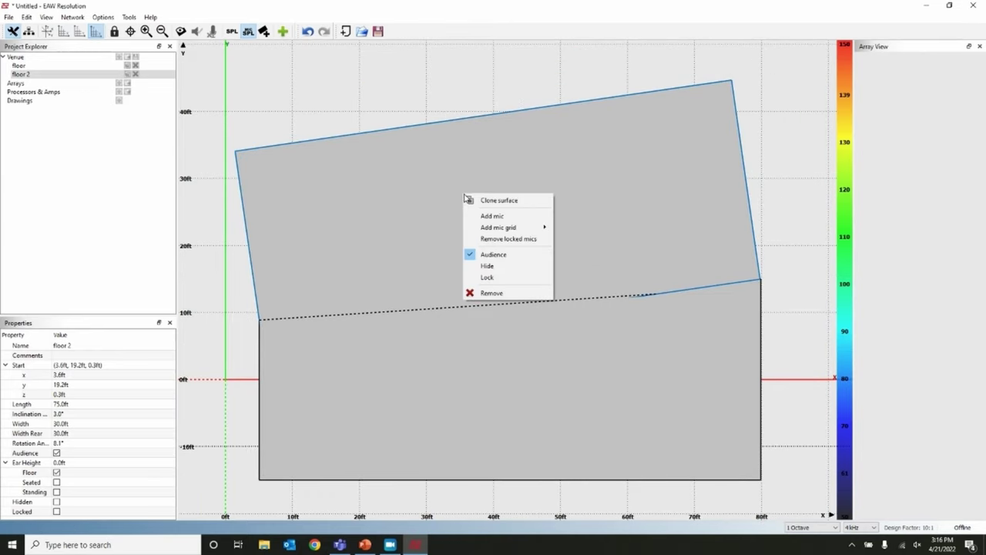
{"action": "left_click", "coordinate": [491, 202]}
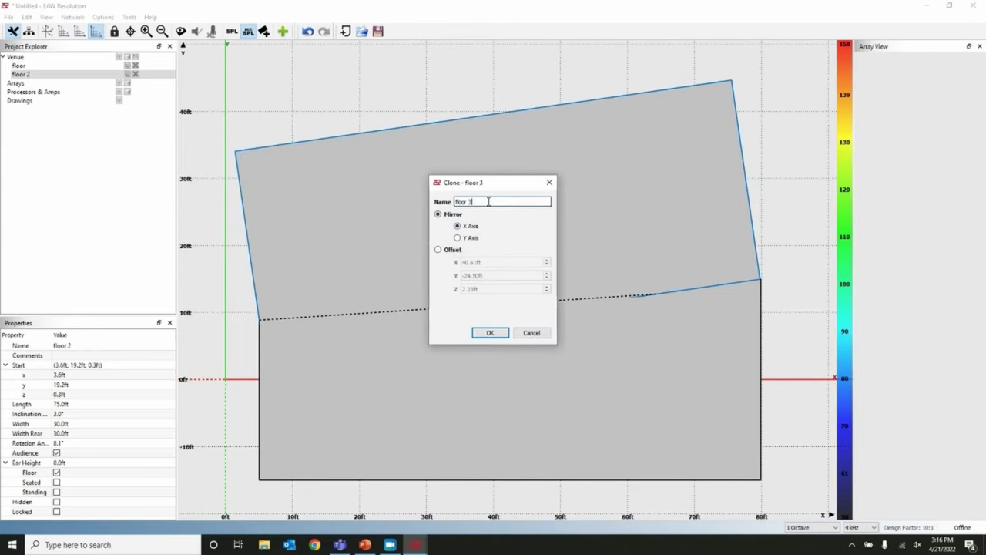
{"action": "left_click", "coordinate": [438, 249]}
{"action": "left_click", "coordinate": [490, 332]}
{"action": "mouse_move", "coordinate": [526, 300]}
{"action": "left_mouse_down"}
{"action": "mouse_move", "coordinate": [502, 88]}
{"action": "mouse_move", "coordinate": [493, 85]}
{"action": "left_mouse_up"}
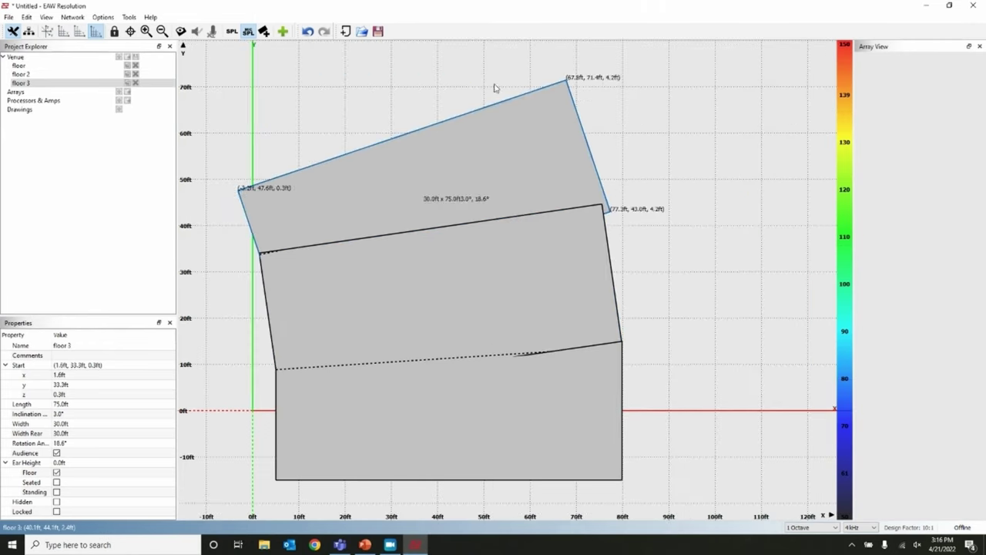
{"action": "left_click_drag", "start_coordinate": [539, 162], "coordinate": [528, 150]}
Offset-clone floor 3 as floor 4, rotated about 26° and lined up above floor 3.
{"action": "right_click", "coordinate": [485, 158]}
{"action": "left_click", "coordinate": [509, 165]}
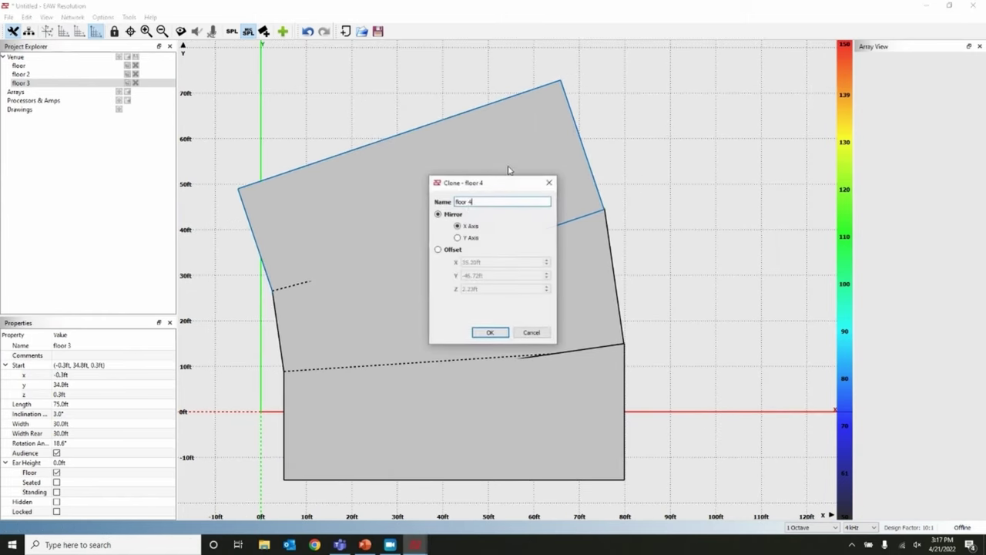
{"action": "left_click", "coordinate": [448, 251]}
{"action": "left_click", "coordinate": [490, 332]}
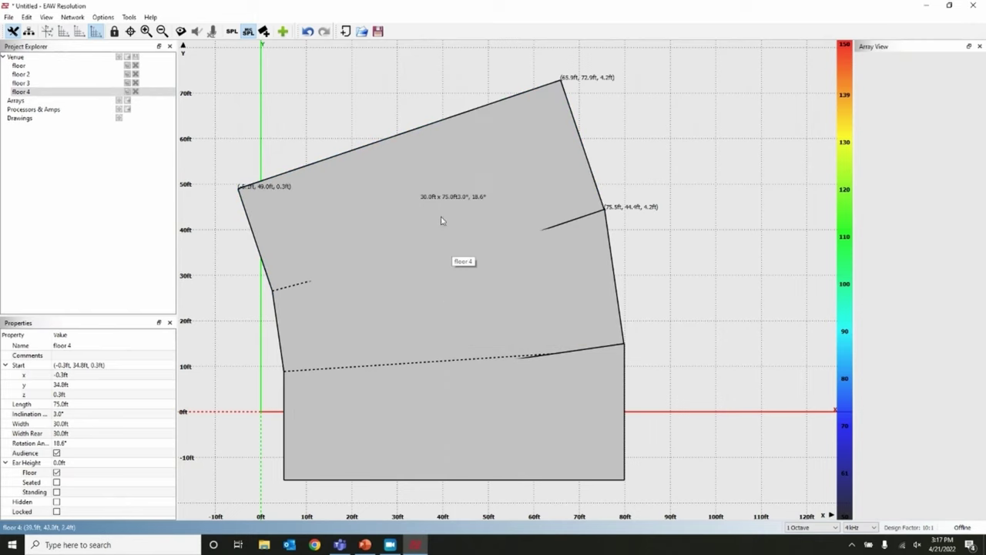
{"action": "mouse_move", "coordinate": [434, 202]}
{"action": "left_mouse_down"}
{"action": "mouse_move", "coordinate": [406, 83]}
{"action": "mouse_move", "coordinate": [398, 91]}
{"action": "left_mouse_up"}
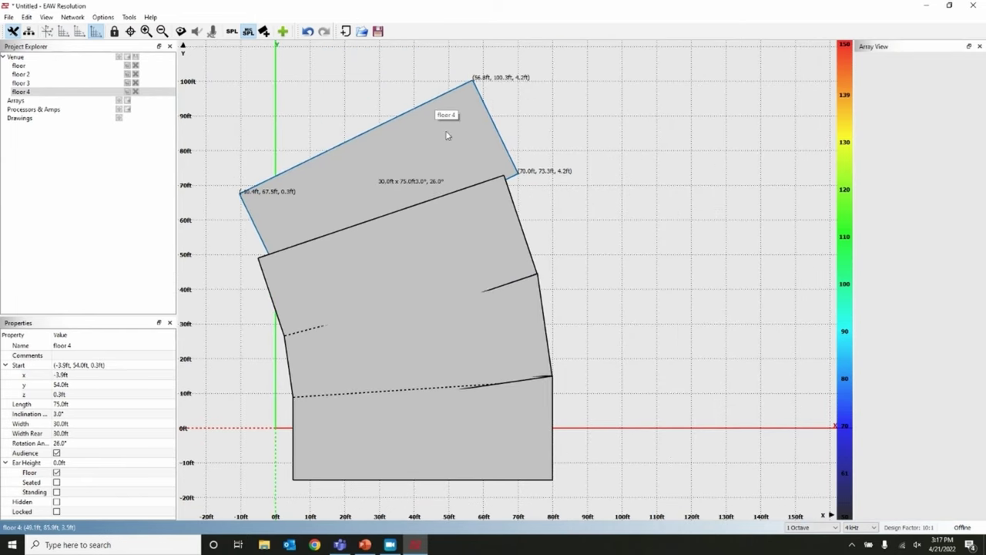
{"action": "left_click_drag", "start_coordinate": [442, 143], "coordinate": [427, 144]}
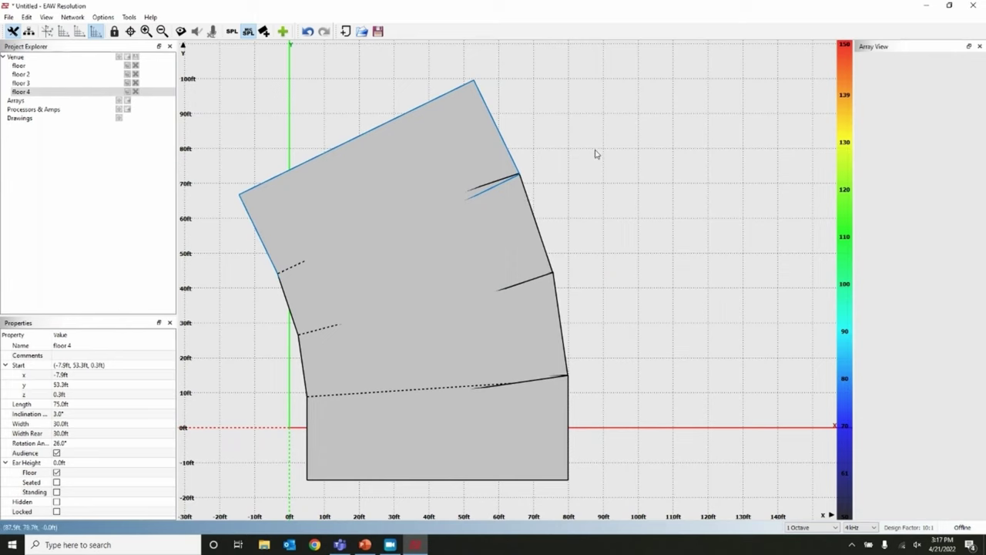
Mirror floors 4 and 3 across the X axis to create floors 5 and 6.
{"action": "right_click", "coordinate": [470, 145]}
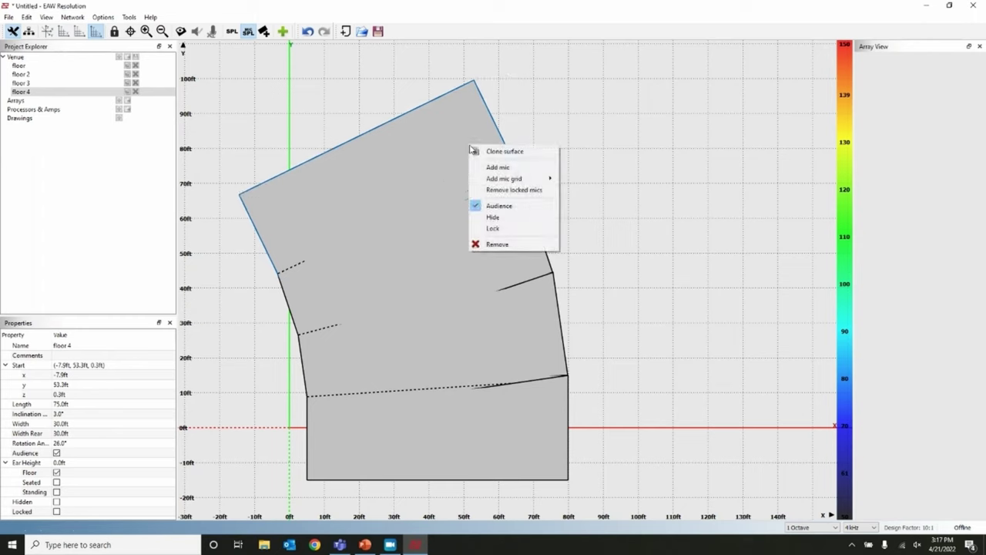
{"action": "left_click", "coordinate": [493, 153]}
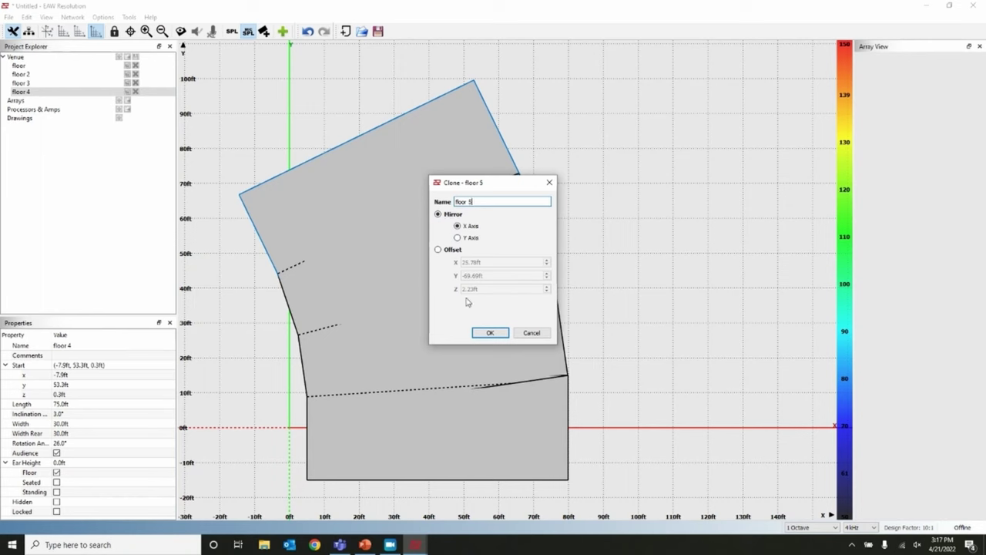
{"action": "left_click", "coordinate": [487, 333]}
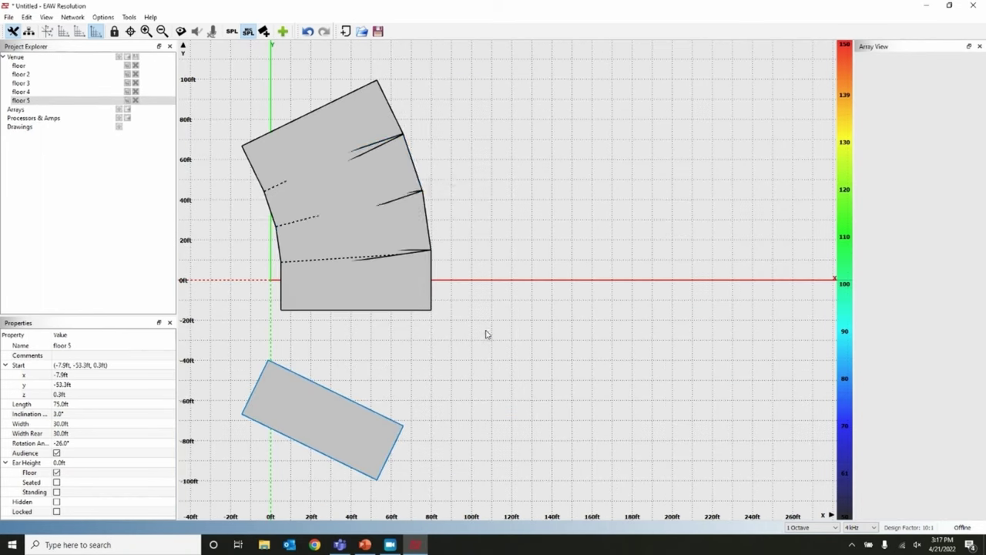
{"action": "right_click", "coordinate": [379, 176]}
{"action": "left_click", "coordinate": [394, 180]}
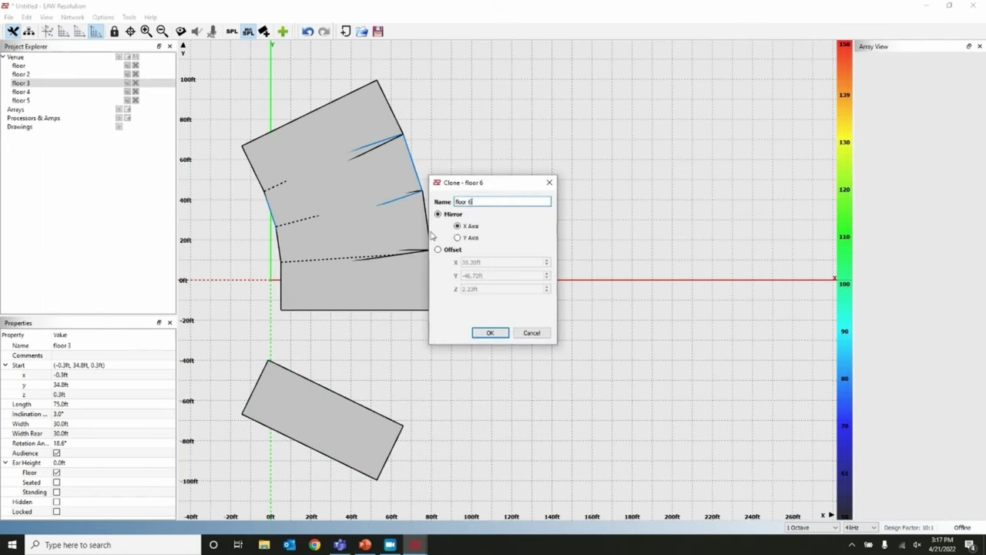
{"action": "left_click", "coordinate": [488, 333]}
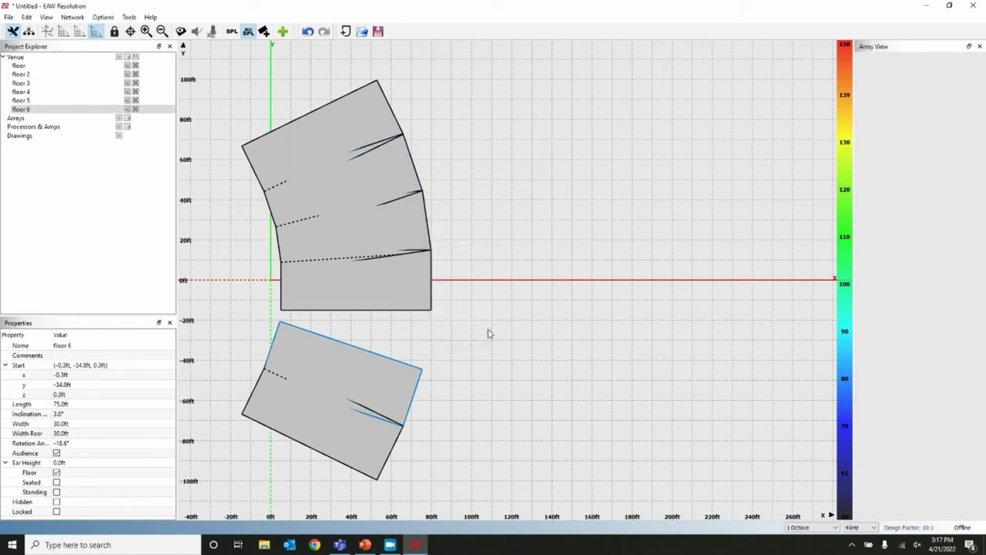
Create floor 7 as a mirrored copy of floor 2, undoing a stray mirror of the original floor.
{"action": "right_click", "coordinate": [406, 283]}
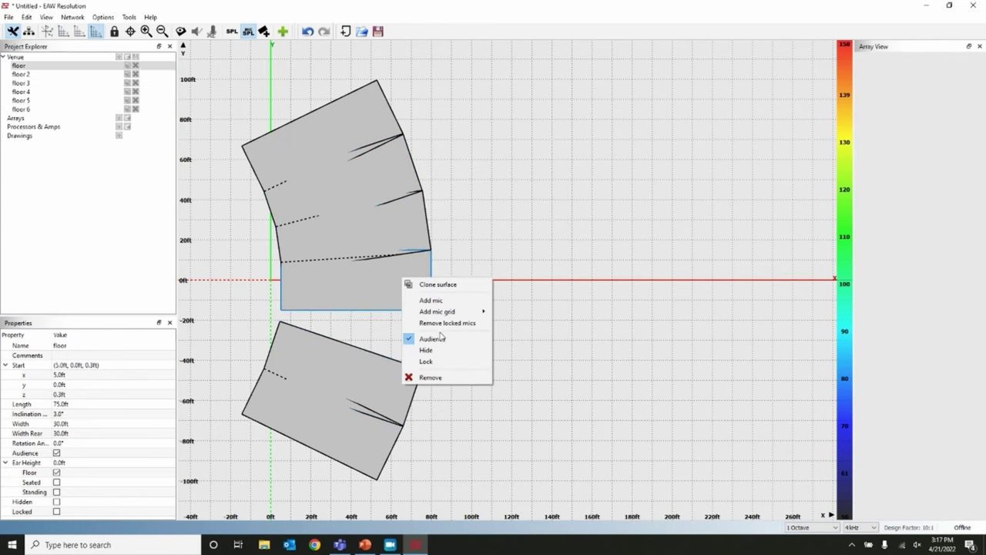
{"action": "left_click", "coordinate": [437, 284]}
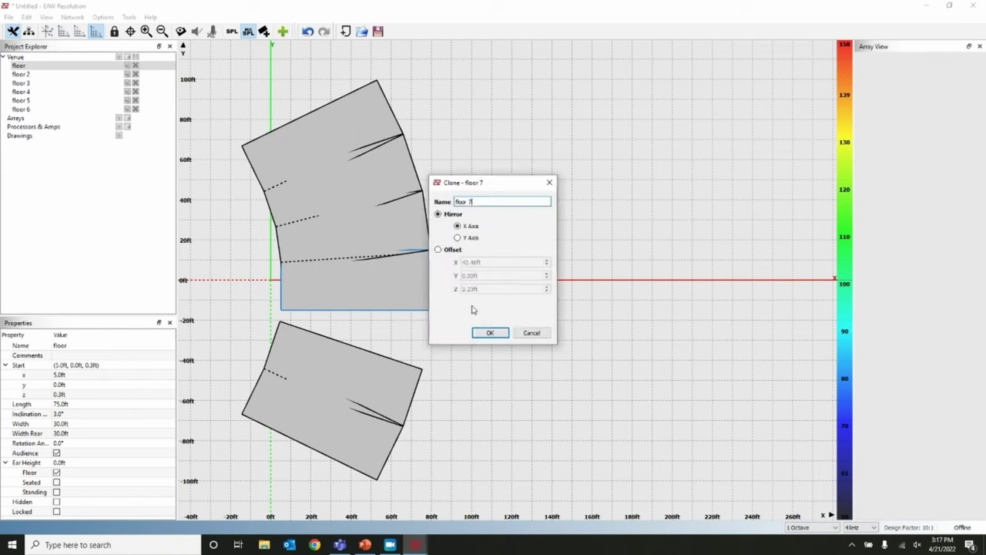
{"action": "left_click", "coordinate": [489, 333]}
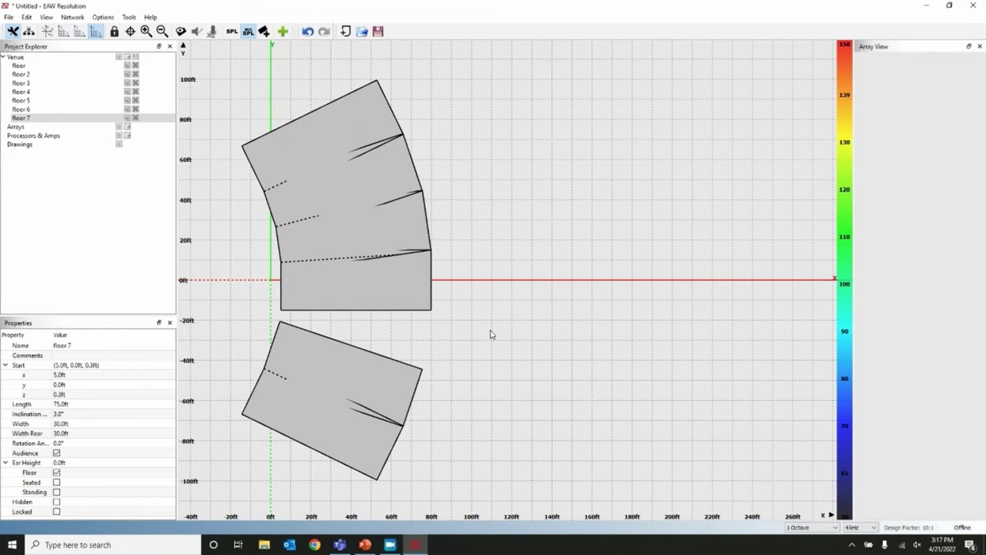
{"action": "key", "text": "ctrl+z"}
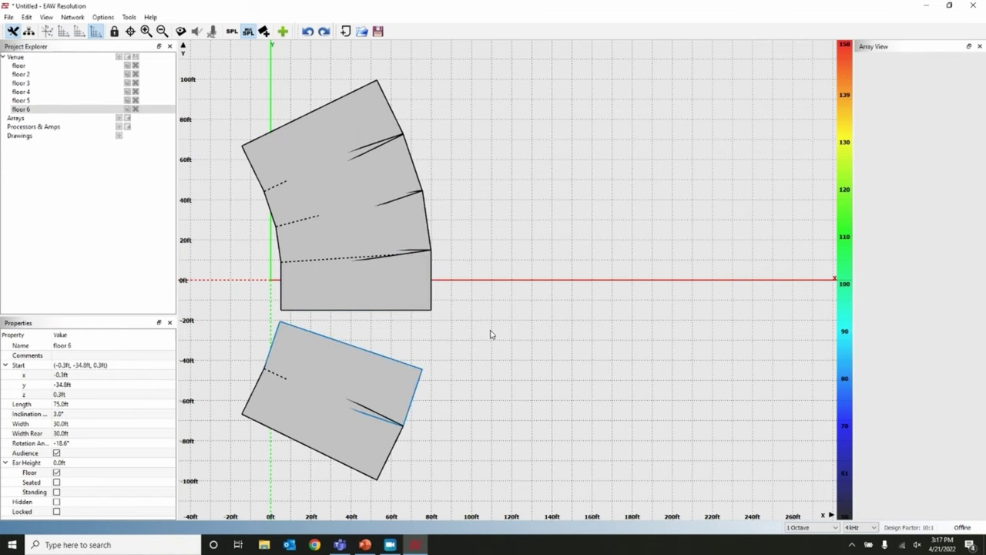
{"action": "right_click", "coordinate": [392, 229]}
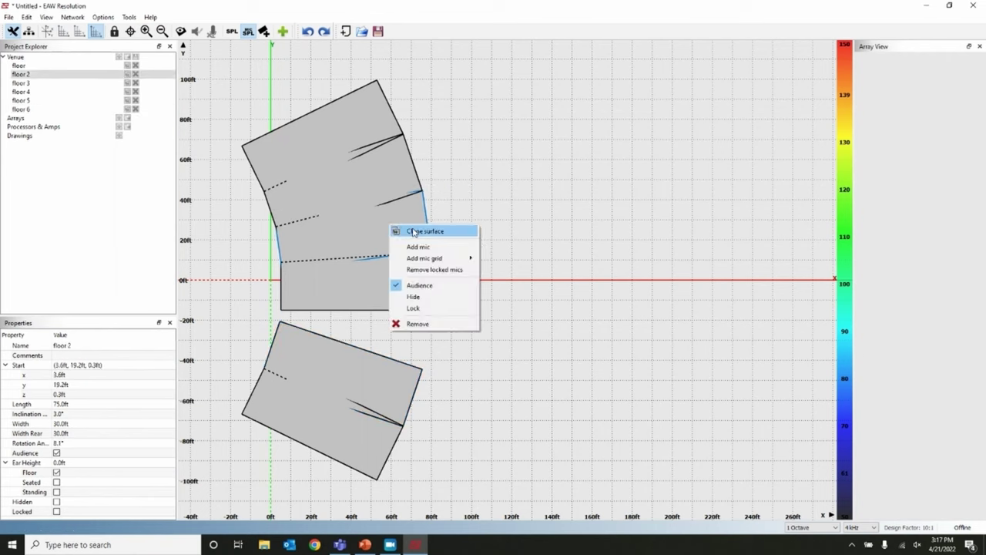
{"action": "left_click", "coordinate": [416, 231]}
{"action": "left_click", "coordinate": [488, 333]}
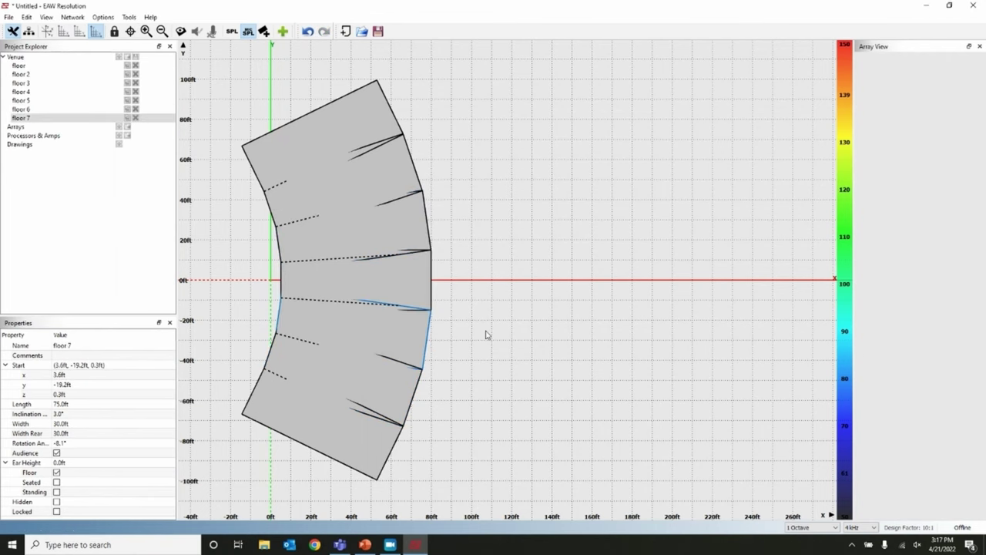
Add a new surface 15 ft high, moved to x 75 ft, with a 30 ft width.
{"action": "left_click", "coordinate": [264, 31]}
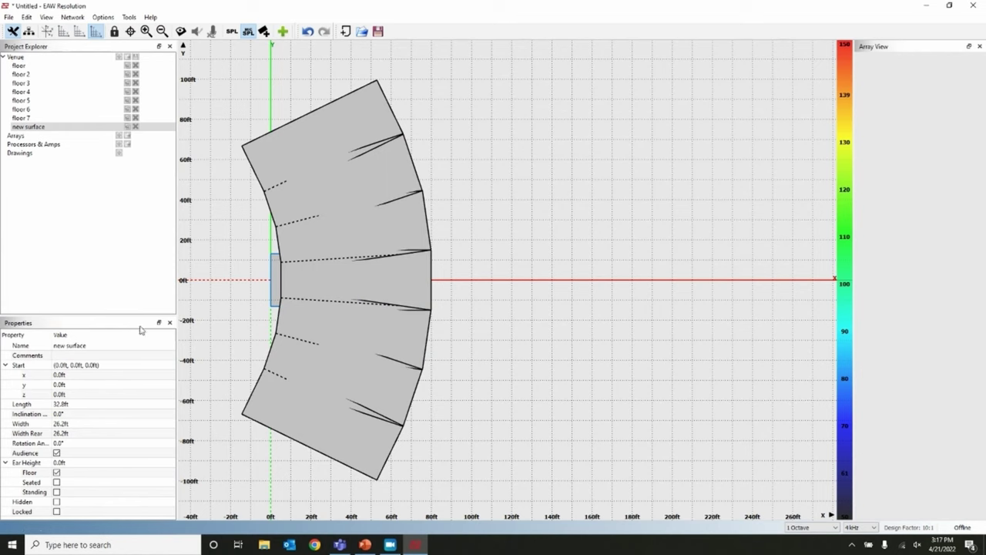
{"action": "left_click", "coordinate": [77, 394]}
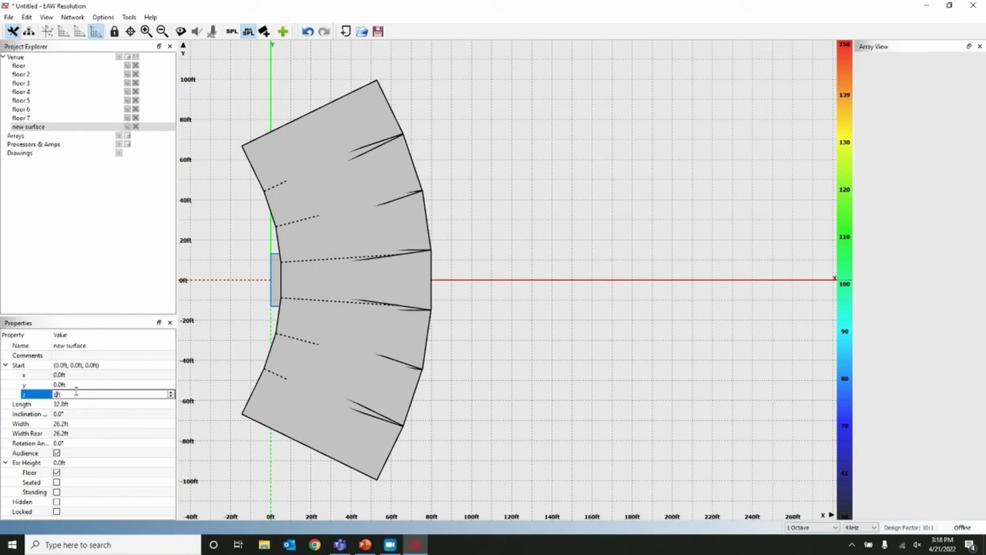
{"action": "key", "text": "Return"}
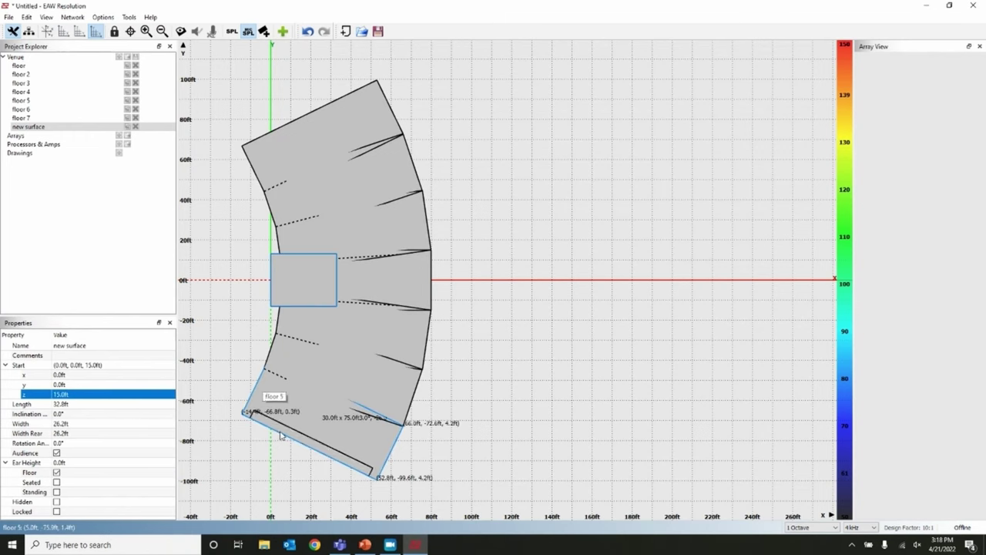
{"action": "left_click_drag", "start_coordinate": [309, 279], "coordinate": [454, 278]}
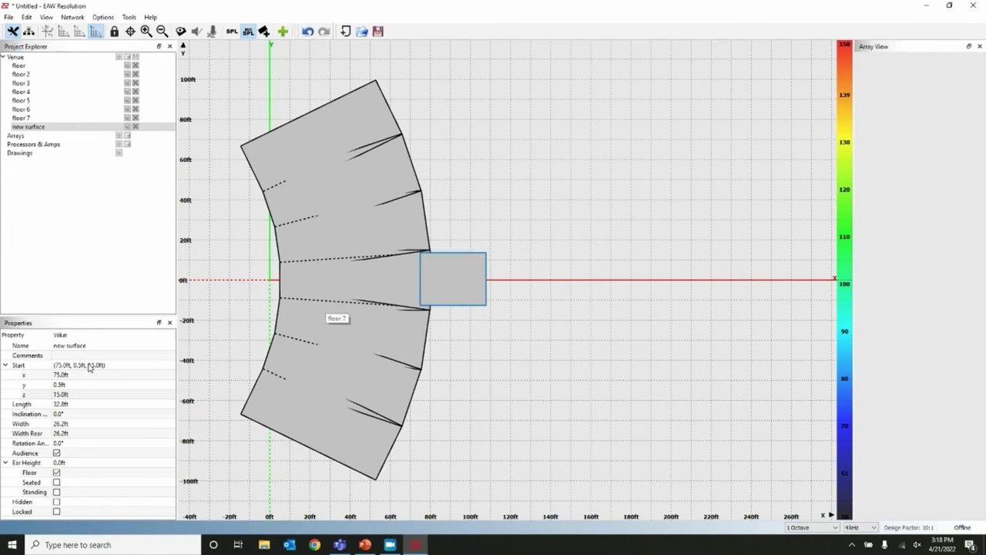
{"action": "left_click", "coordinate": [67, 417]}
{"action": "left_click", "coordinate": [63, 424]}
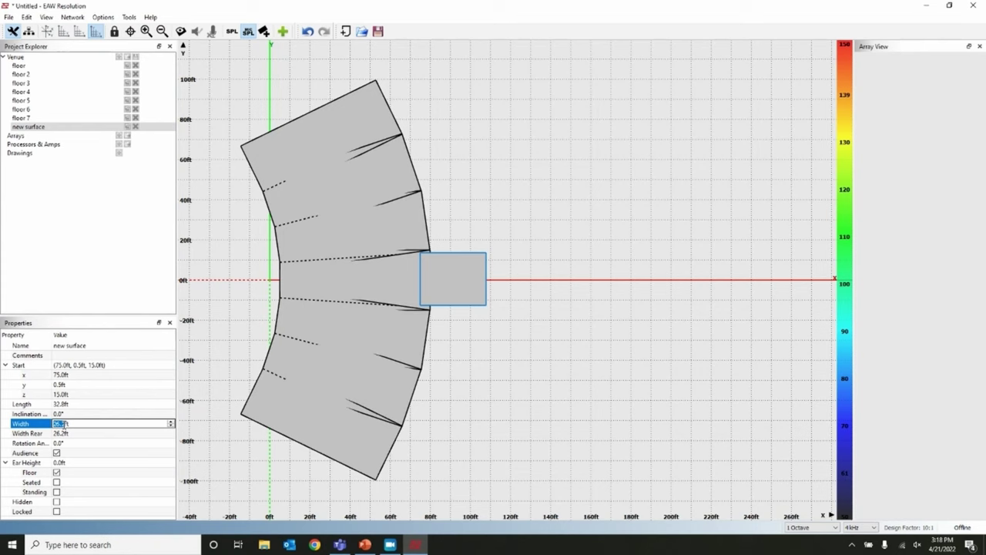
{"action": "type", "text": "30"}
{"action": "key", "text": "Return"}
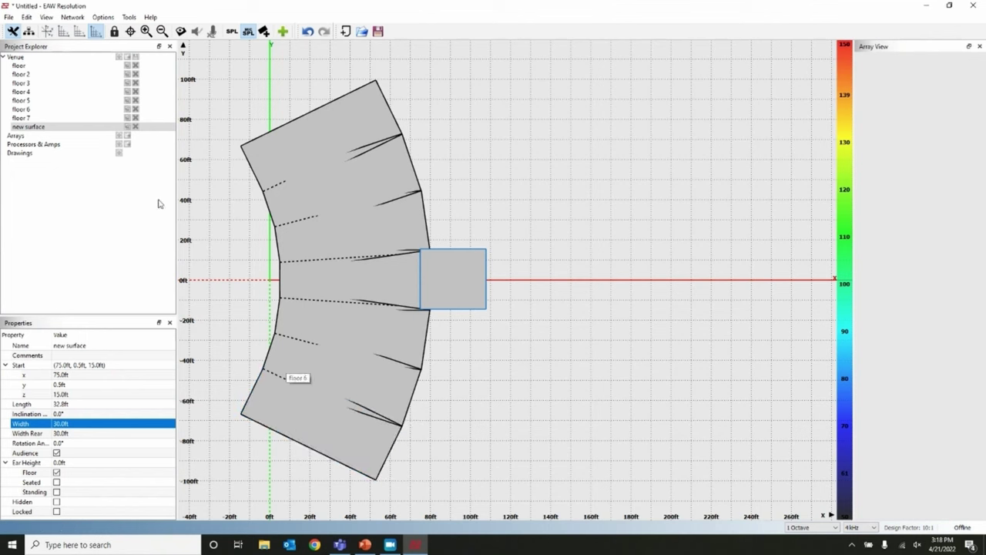
In side section view, raise the new surface's far end and set its inclination to 20°.
{"action": "left_click", "coordinate": [65, 31]}
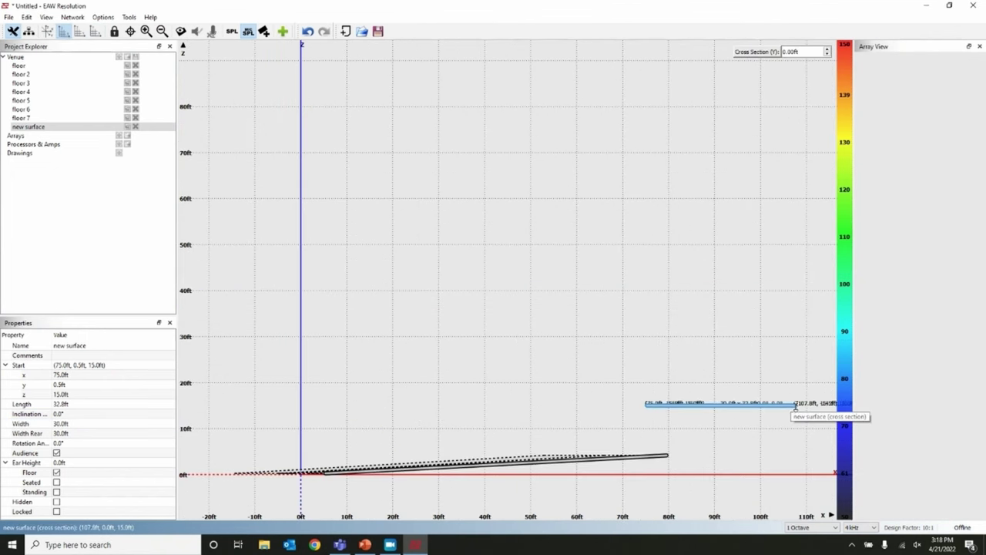
{"action": "left_click_drag", "start_coordinate": [794, 406], "coordinate": [796, 391]}
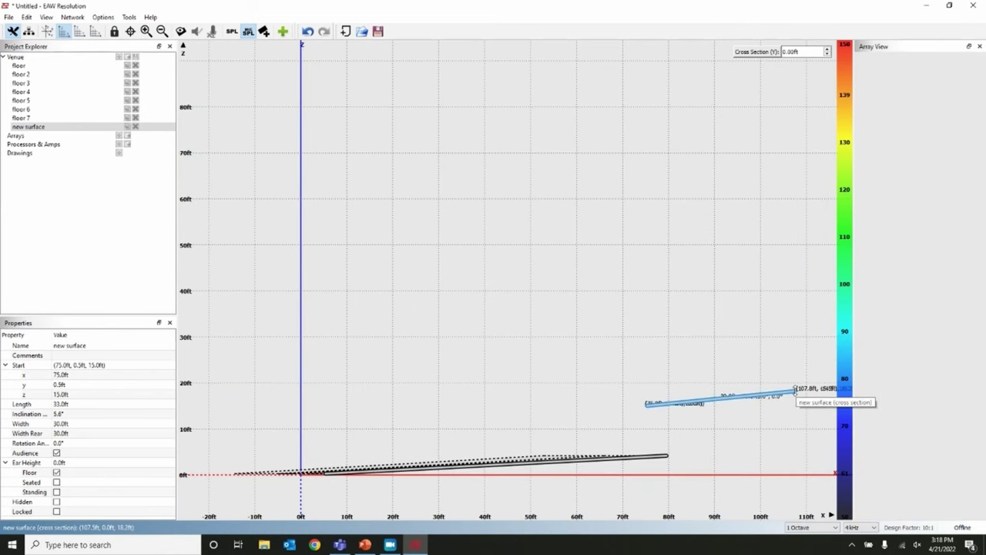
{"action": "left_click_drag", "start_coordinate": [794, 391], "coordinate": [783, 342]}
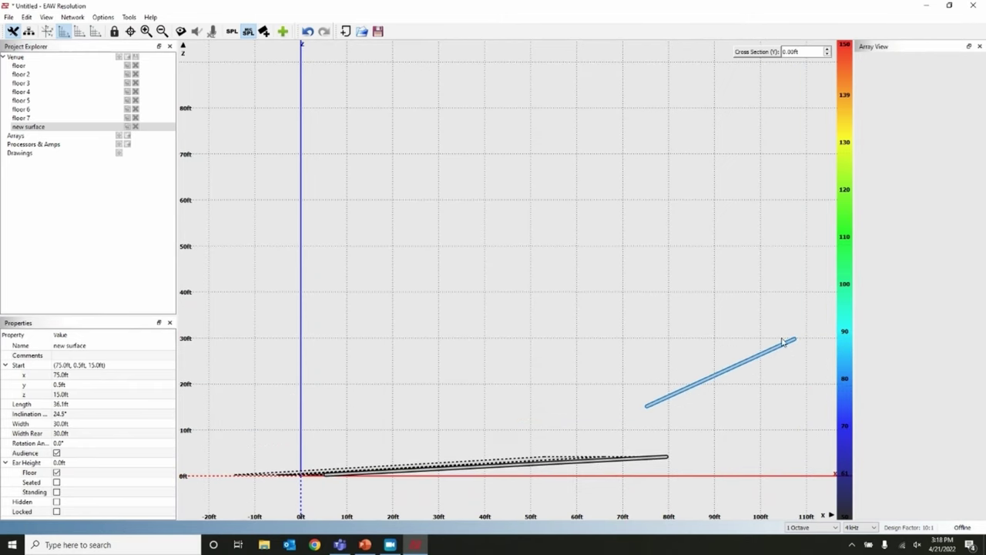
{"action": "left_click", "coordinate": [76, 416]}
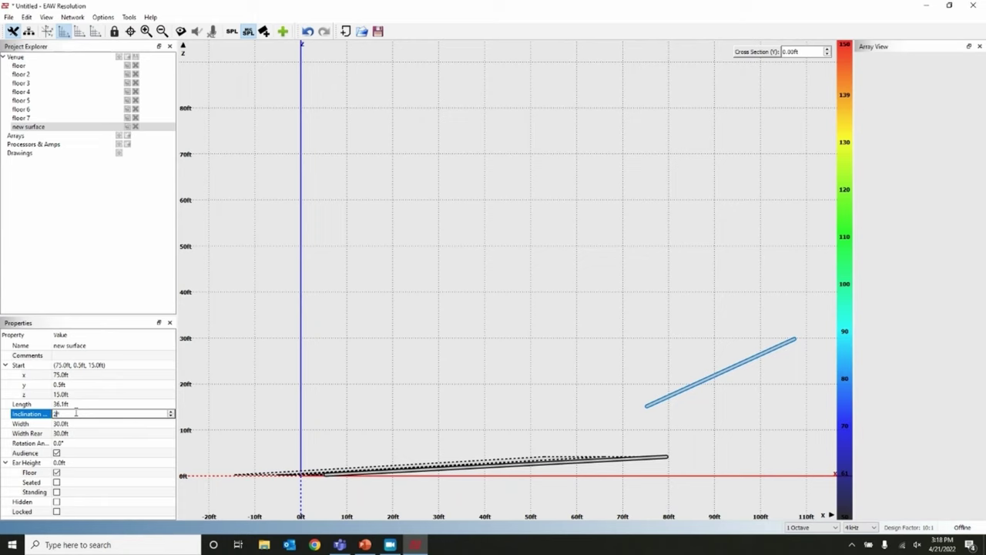
{"action": "key", "text": "Return"}
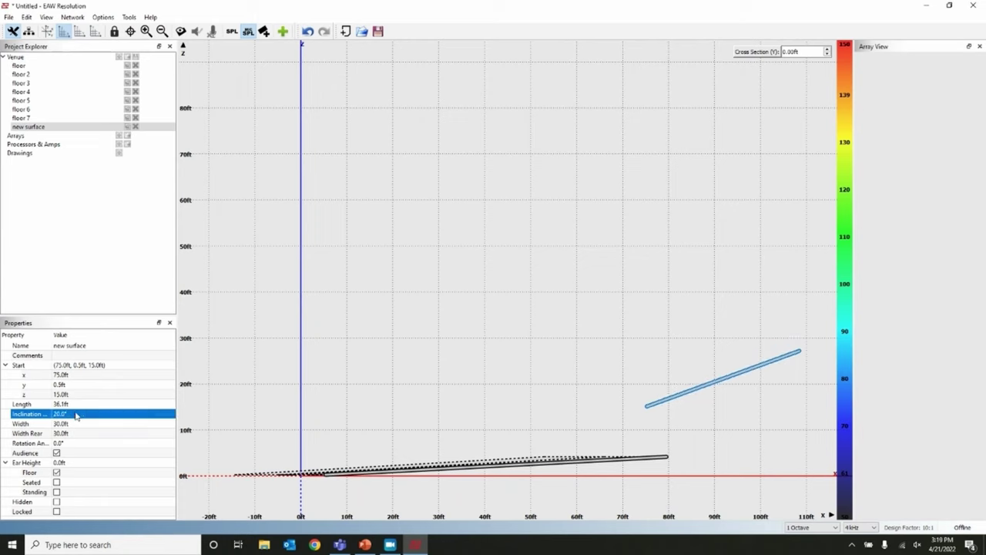
In plan view, offset-clone the raised surface as new surface 2 and rotate it along the fan.
{"action": "left_click", "coordinate": [96, 31]}
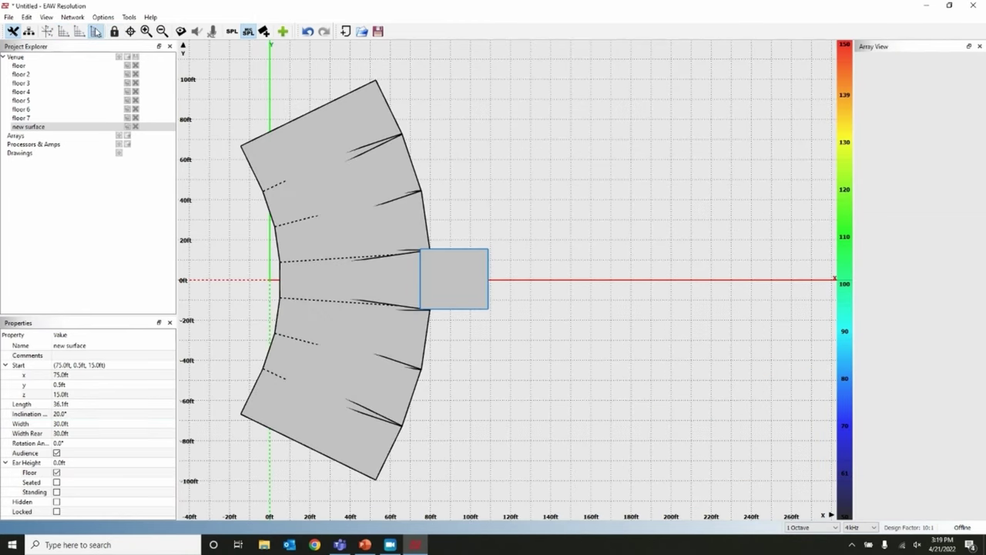
{"action": "right_click", "coordinate": [445, 272]}
{"action": "left_click", "coordinate": [464, 274]}
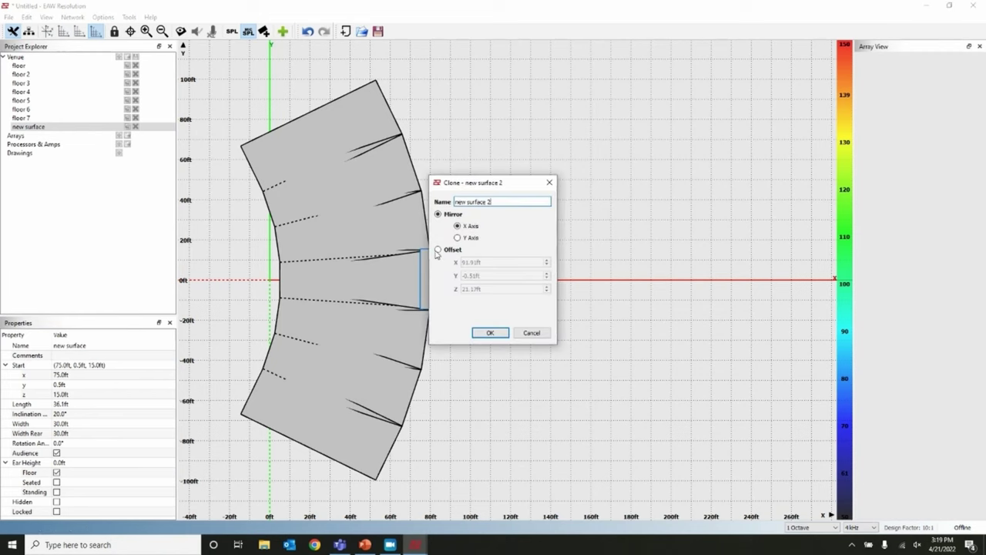
{"action": "left_click", "coordinate": [438, 250]}
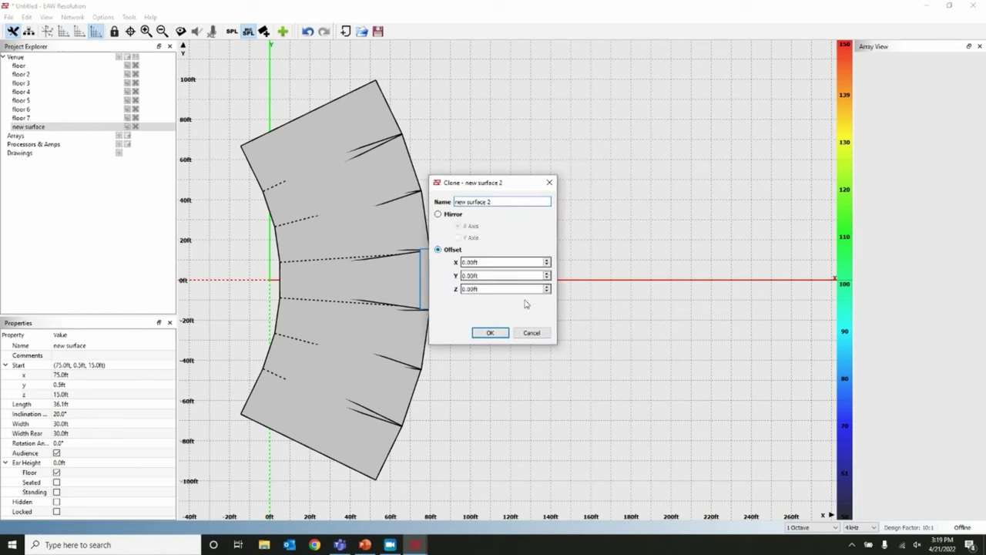
{"action": "left_click", "coordinate": [489, 332]}
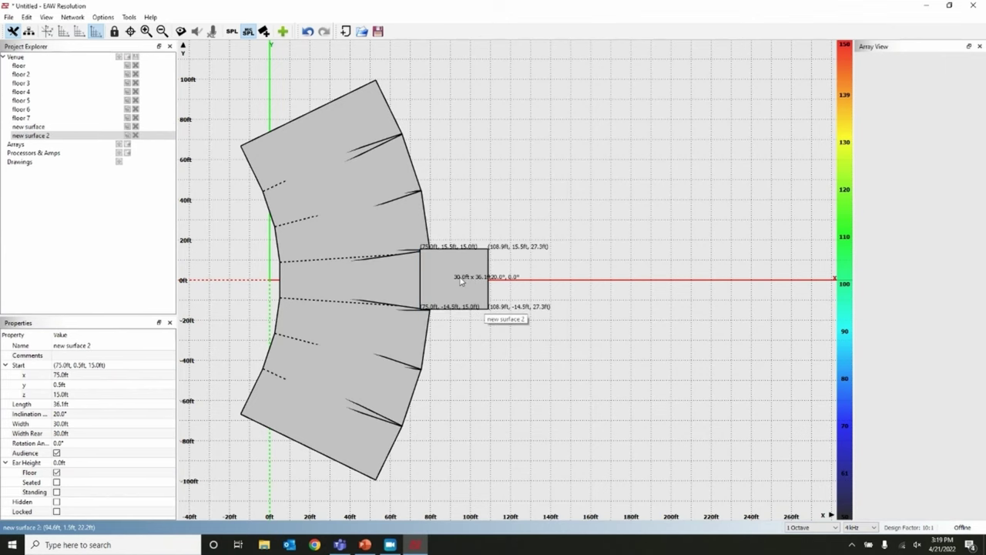
{"action": "left_click_drag", "start_coordinate": [461, 281], "coordinate": [474, 219]}
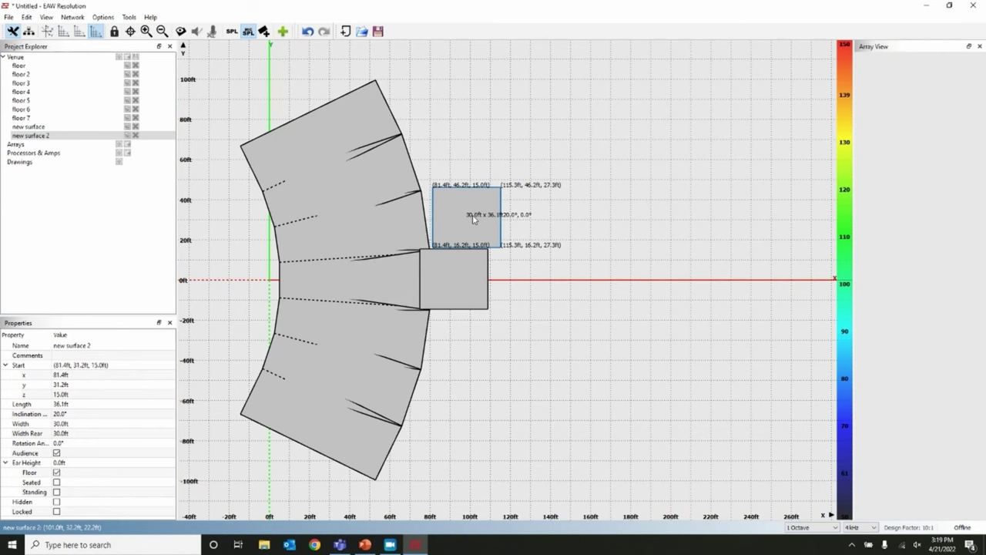
{"action": "scroll", "coordinate": [474, 219], "scroll_direction": "up", "scroll_amount": 4}
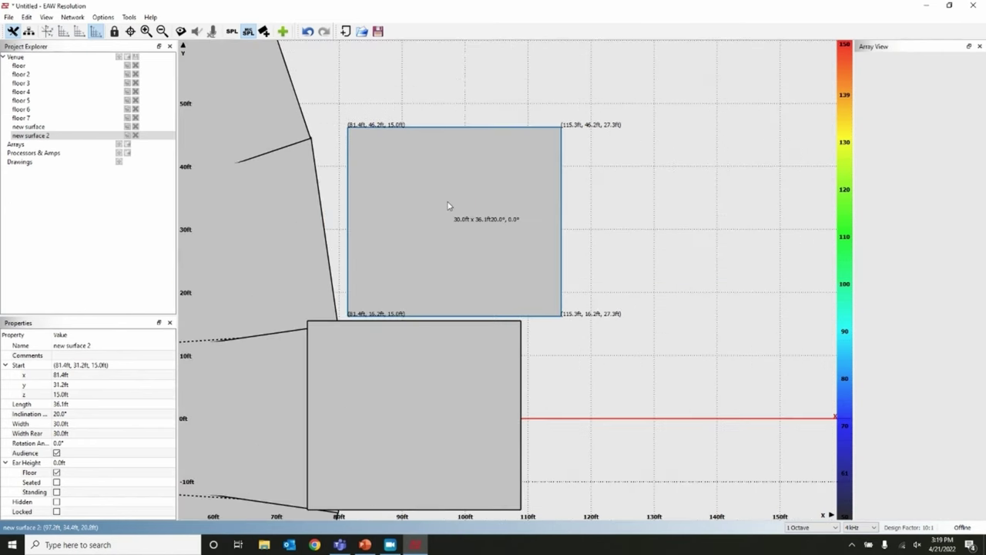
{"action": "left_click_drag", "start_coordinate": [449, 205], "coordinate": [387, 201]}
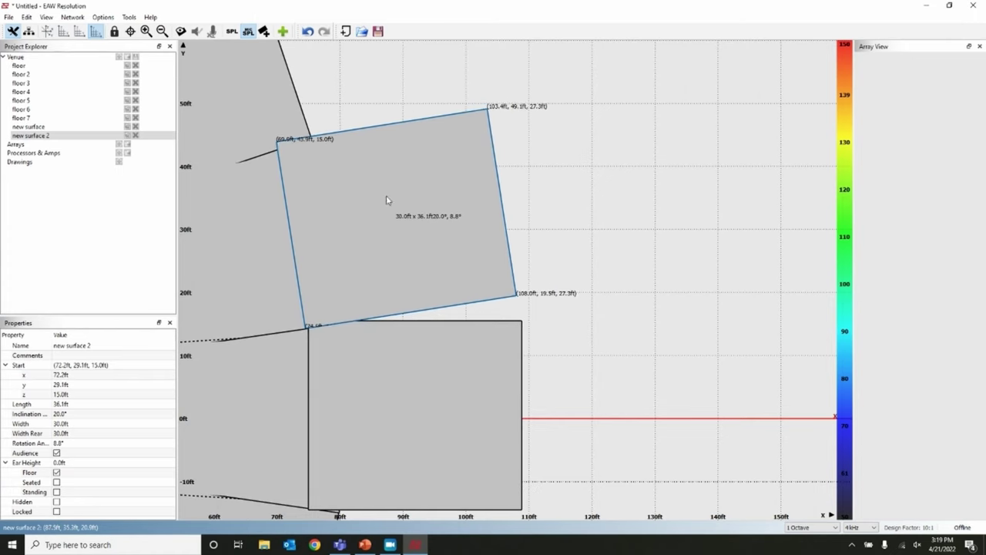
Set the lower raised surface's width to 40 ft and nudge new surface 2 into place.
{"action": "left_click", "coordinate": [486, 378]}
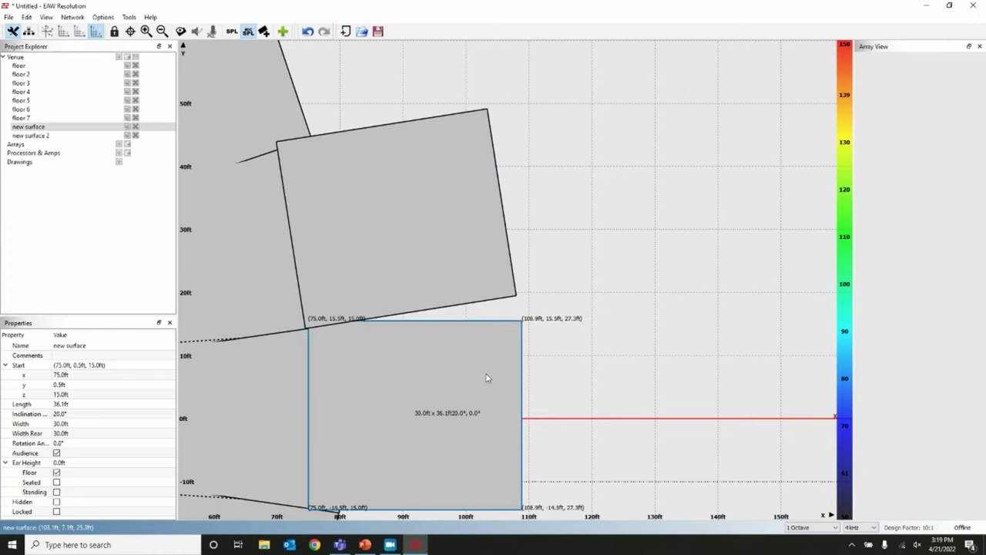
{"action": "left_click", "coordinate": [74, 423]}
{"action": "type", "text": "4"}
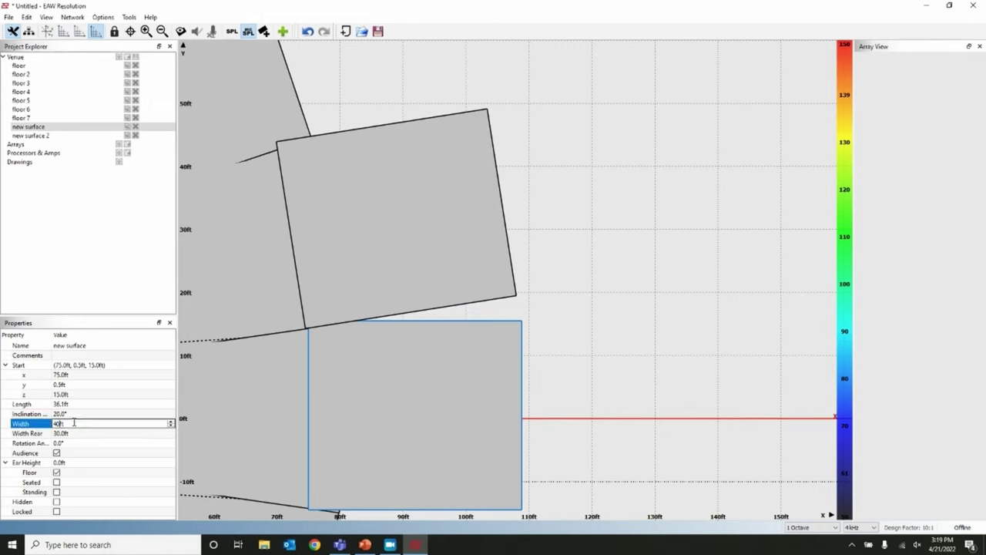
{"action": "type", "text": "0"}
{"action": "key", "text": "Return"}
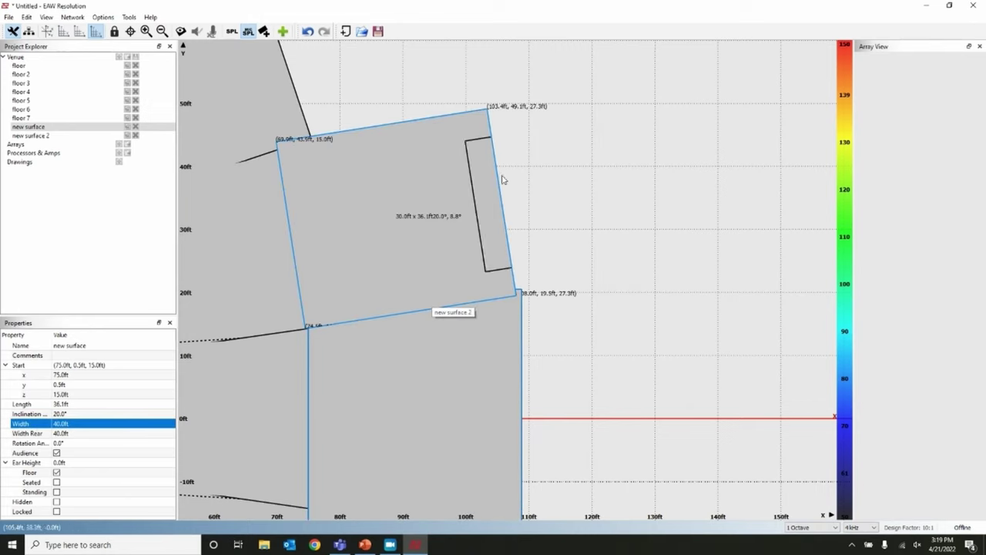
{"action": "left_click", "coordinate": [419, 206]}
{"action": "left_click_drag", "start_coordinate": [418, 207], "coordinate": [421, 204]}
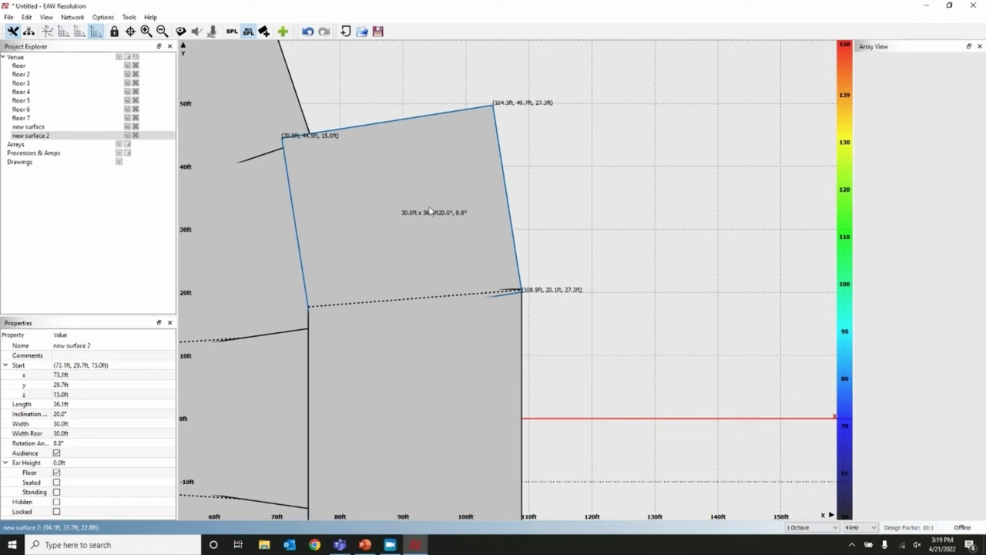
Offset-clone new surface 2 as new surface 3, rotated further around the fan.
{"action": "right_click", "coordinate": [423, 208]}
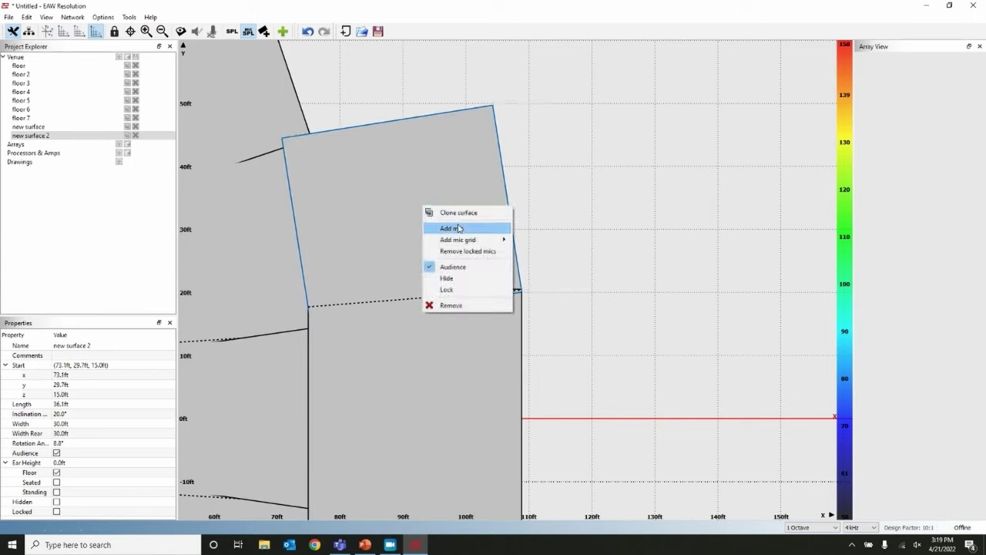
{"action": "left_click", "coordinate": [459, 213]}
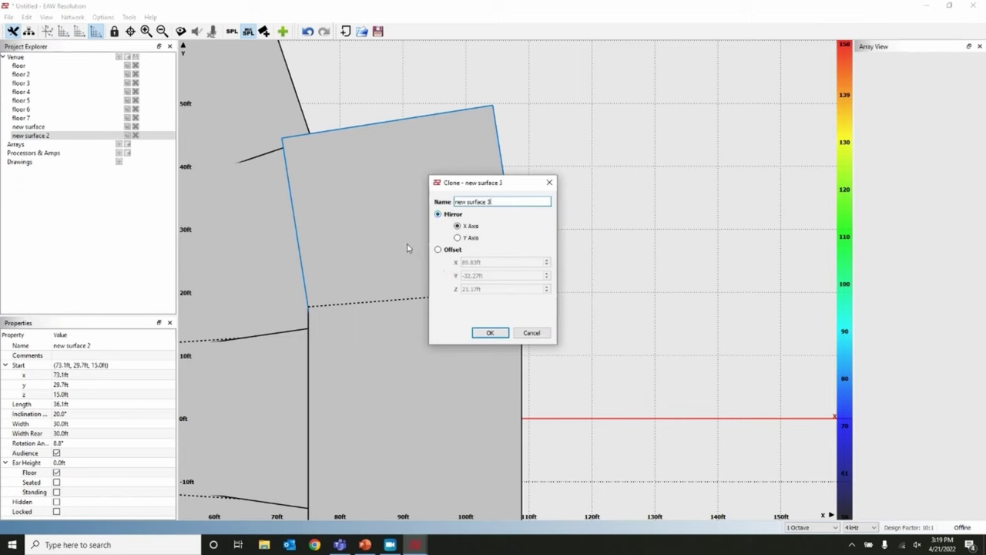
{"action": "left_click", "coordinate": [453, 252]}
{"action": "left_click", "coordinate": [490, 332]}
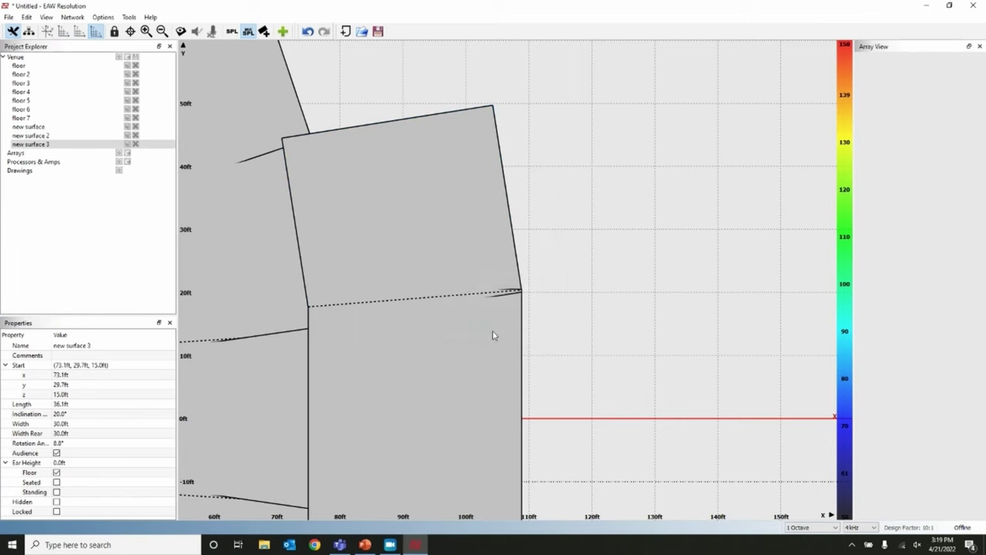
{"action": "scroll", "coordinate": [431, 214], "scroll_direction": "down", "scroll_amount": 3}
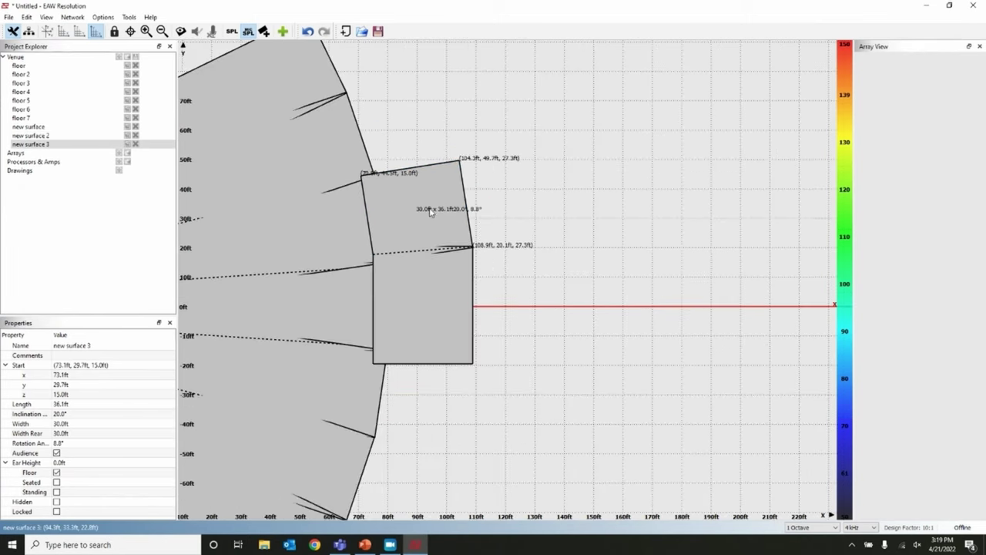
{"action": "left_click_drag", "start_coordinate": [426, 208], "coordinate": [394, 111]}
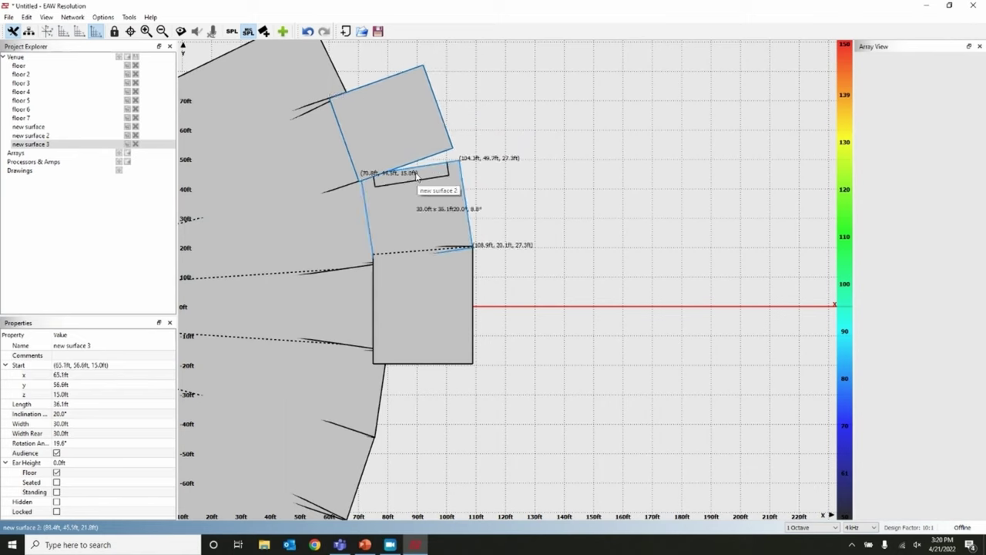
Reposition new surface 3 slightly and widen it to 33 ft.
{"action": "left_click", "coordinate": [417, 176]}
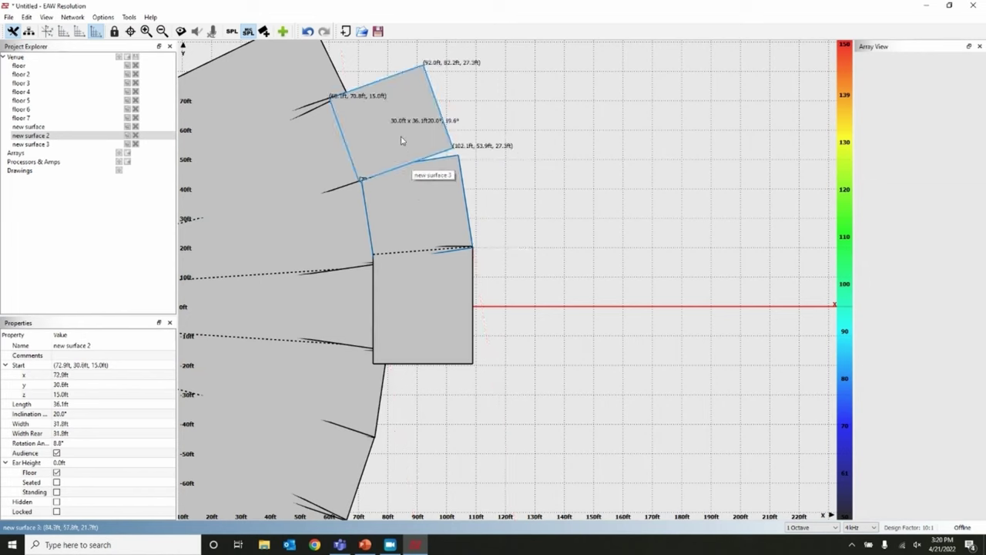
{"action": "left_click", "coordinate": [400, 136]}
{"action": "left_click_drag", "start_coordinate": [400, 136], "coordinate": [406, 142]}
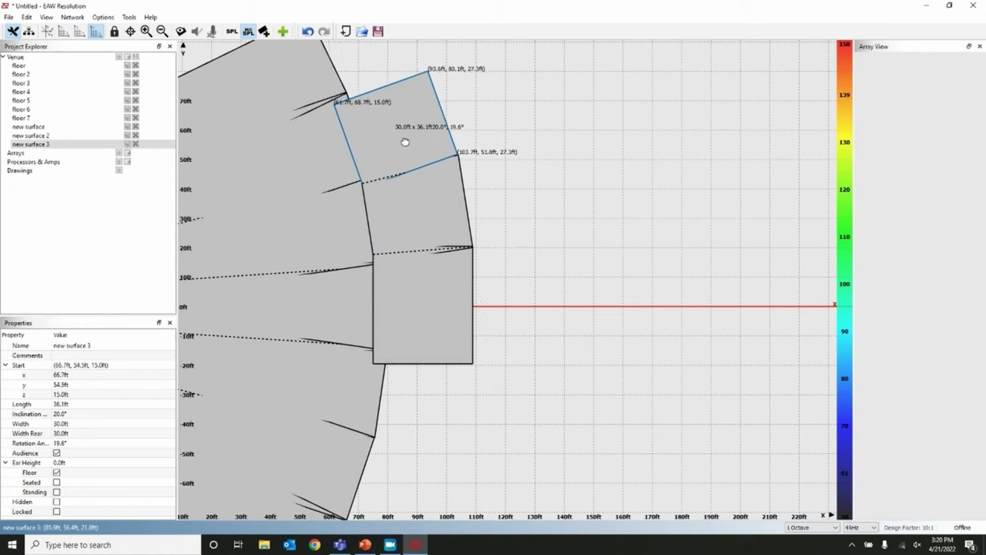
{"action": "left_click_drag", "start_coordinate": [376, 89], "coordinate": [373, 82]}
Offset-clone new surface 3 as new surface 4 at the outer seating edge, rotated 24.8°.
{"action": "right_click", "coordinate": [391, 122]}
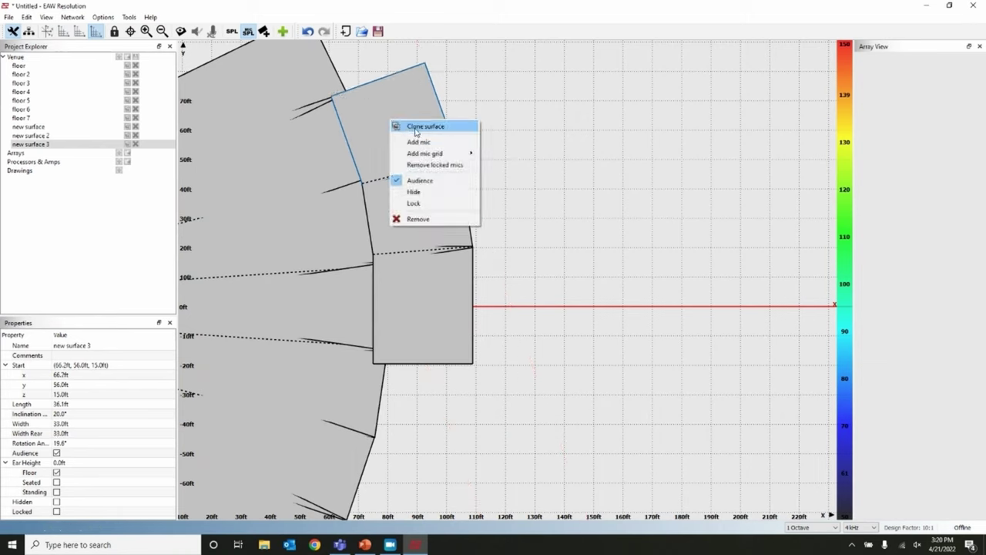
{"action": "left_click", "coordinate": [403, 68]}
{"action": "left_click", "coordinate": [450, 250]}
{"action": "left_click", "coordinate": [490, 333]}
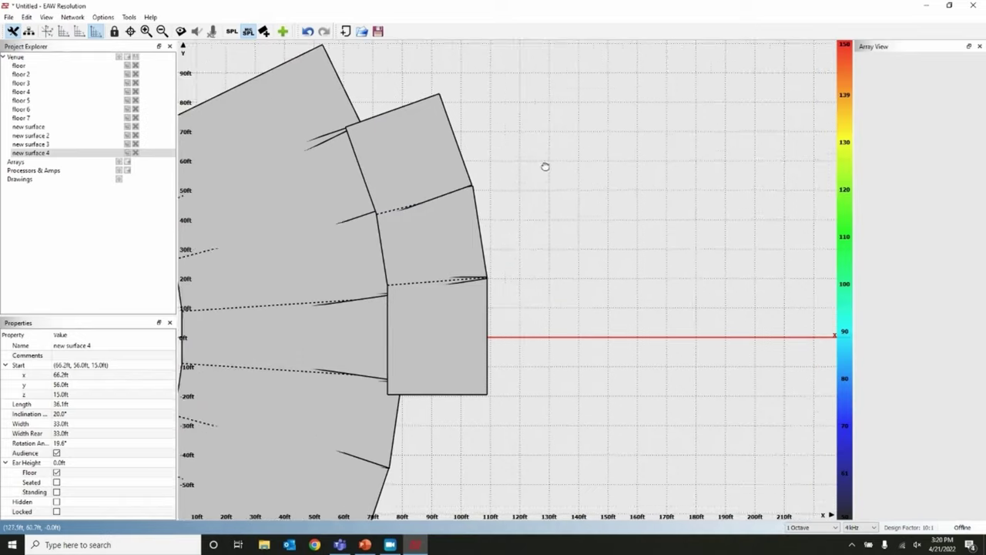
{"action": "left_click_drag", "start_coordinate": [445, 200], "coordinate": [389, 120]}
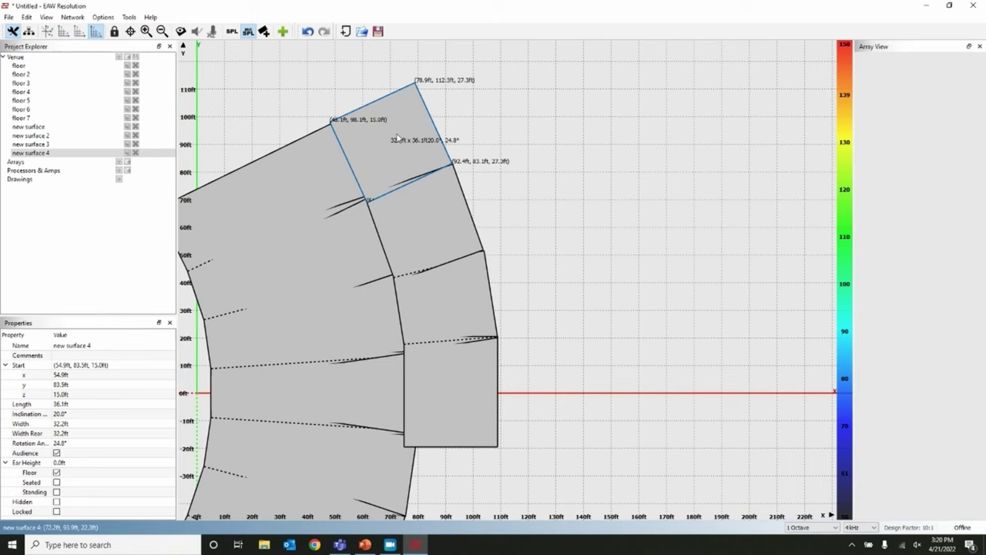
Mirror new surface 4 across the X axis as the first balcony clone.
{"action": "right_click", "coordinate": [396, 137]}
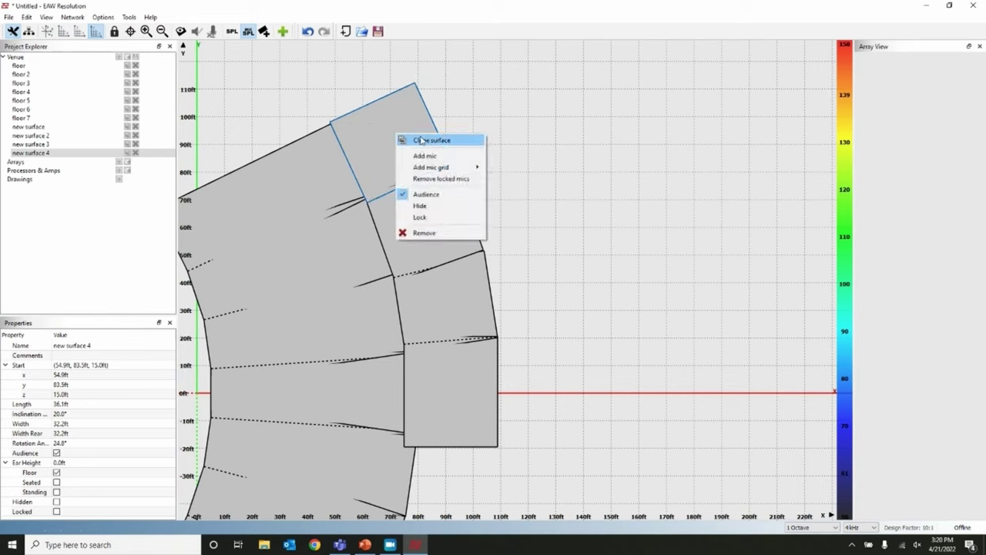
{"action": "left_click", "coordinate": [420, 140]}
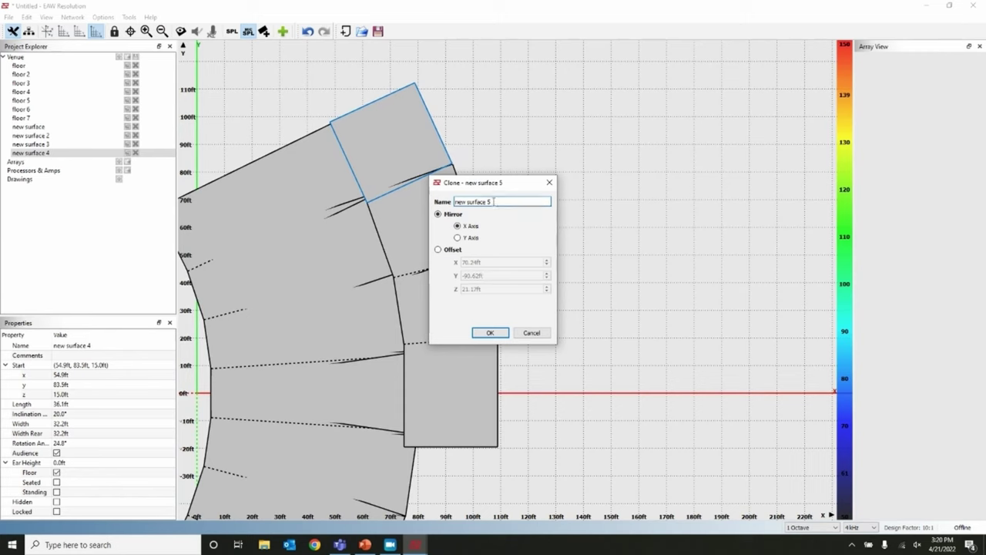
{"action": "left_click_drag", "start_coordinate": [497, 201], "coordinate": [403, 196]}
{"action": "type", "text": "balcony"}
{"action": "left_click", "coordinate": [487, 333]}
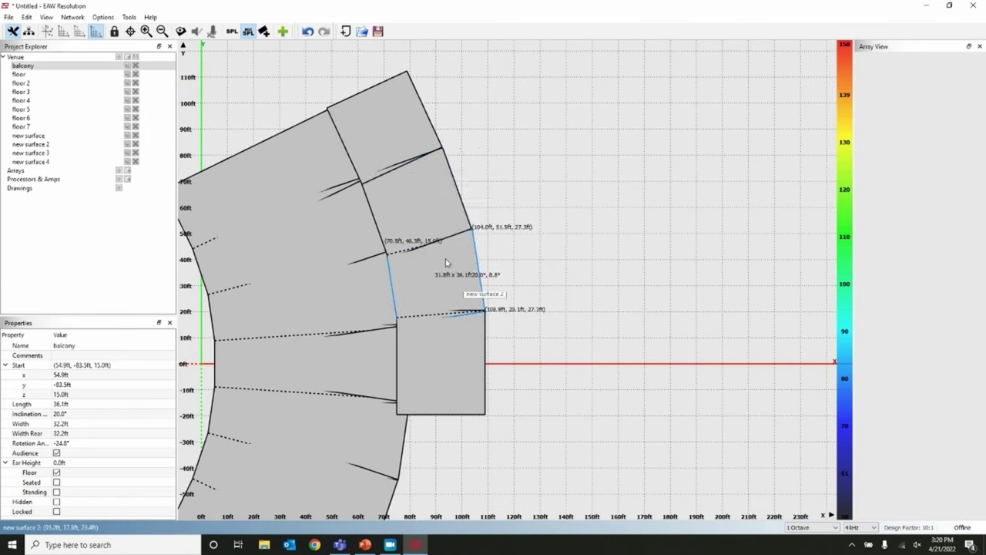
Mirror new surface 3 across the X axis as a second clone, named 'baclcony'.
{"action": "right_click", "coordinate": [422, 210]}
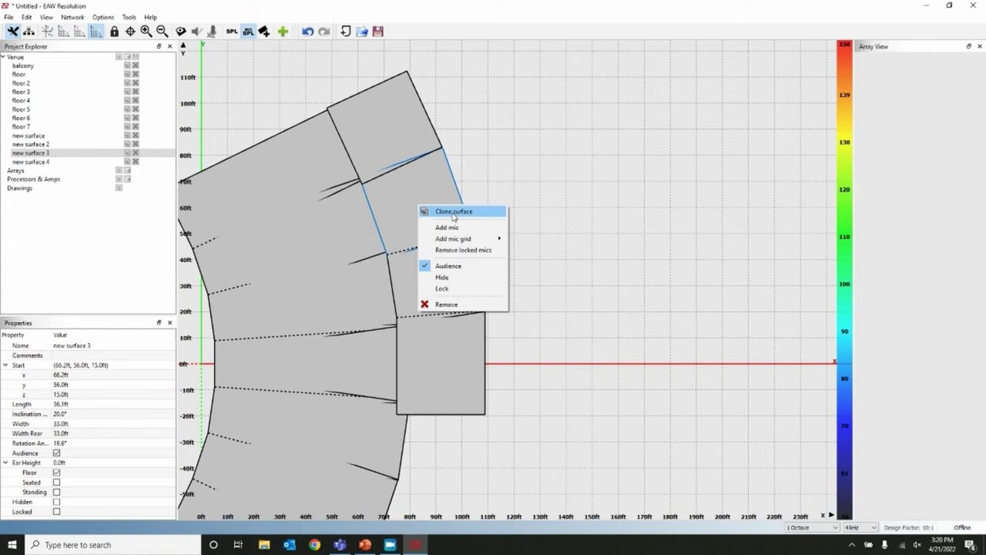
{"action": "left_click", "coordinate": [453, 212]}
{"action": "left_click_drag", "start_coordinate": [497, 199], "coordinate": [414, 199]}
{"action": "type", "text": "ba"}
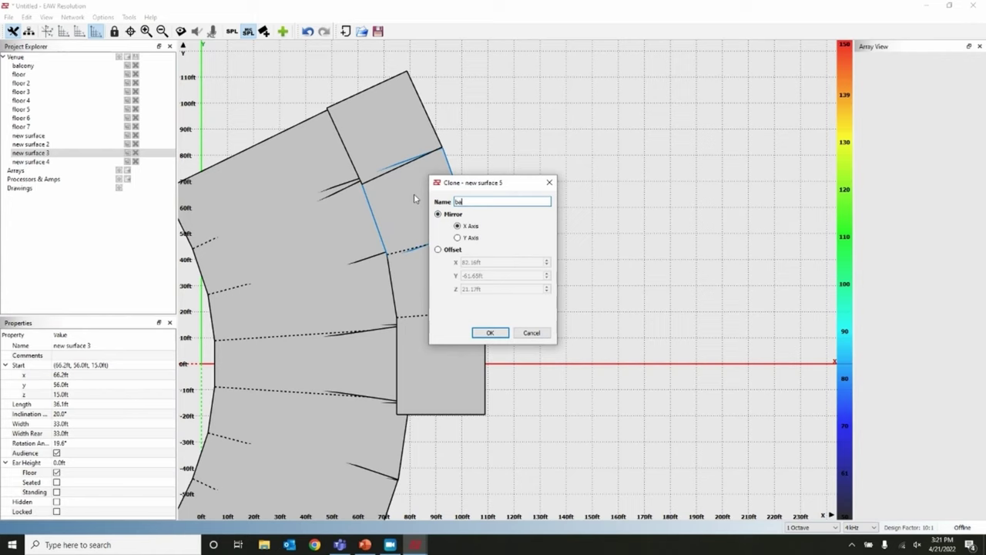
{"action": "type", "text": "clcony"}
{"action": "left_click", "coordinate": [490, 332]}
Mirror new surface 2 across the X axis as a third clone named 'balcony'.
{"action": "left_click", "coordinate": [451, 286]}
{"action": "right_click", "coordinate": [451, 286]}
{"action": "left_click", "coordinate": [472, 290]}
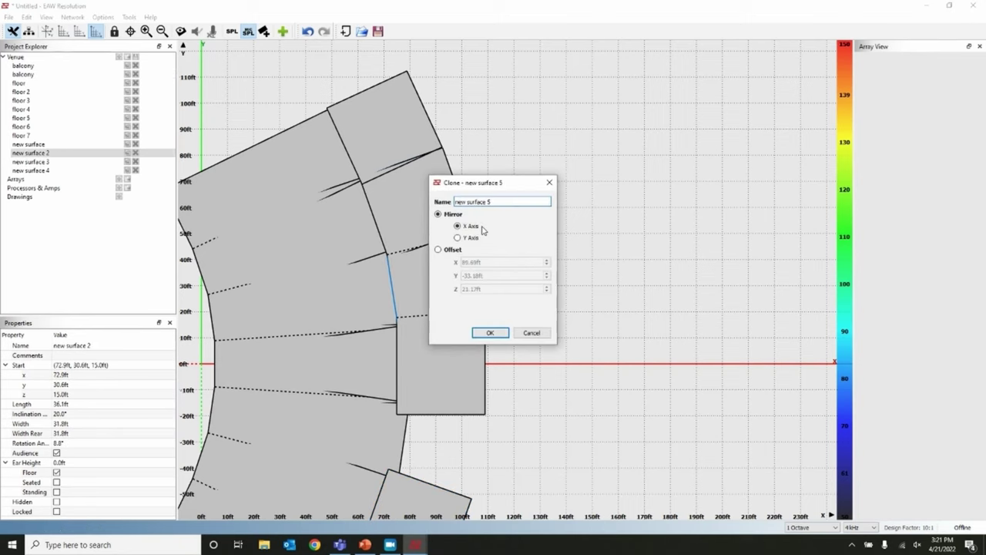
{"action": "left_click_drag", "start_coordinate": [549, 201], "coordinate": [422, 193]}
{"action": "type", "text": "balcony"}
{"action": "left_click", "coordinate": [491, 333]}
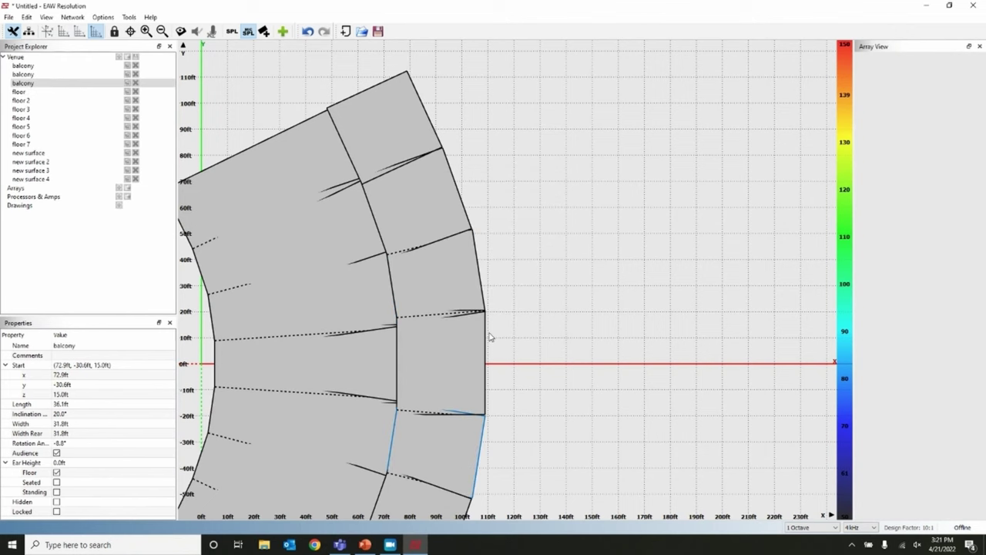
{"action": "scroll", "coordinate": [528, 337], "scroll_direction": "up", "scroll_amount": 3}
{"action": "scroll", "coordinate": [529, 337], "scroll_direction": "down", "scroll_amount": 5}
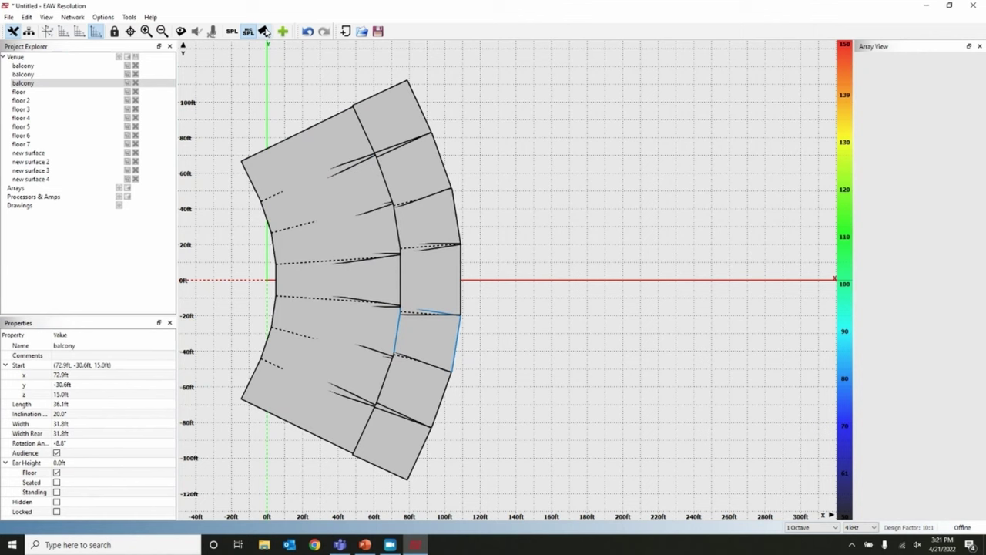
Add a surface named 'stage' at 3 ft height, 25 ft long, positioned at x -25.
{"action": "left_click", "coordinate": [264, 31]}
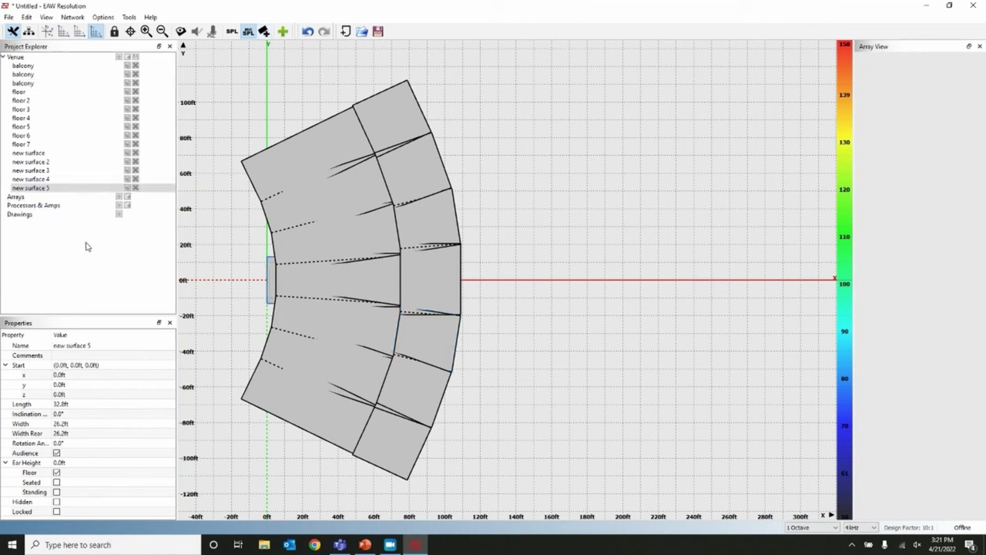
{"action": "left_click", "coordinate": [94, 349]}
{"action": "type", "text": "stage"}
{"action": "key", "text": "Return"}
{"action": "left_click", "coordinate": [71, 393]}
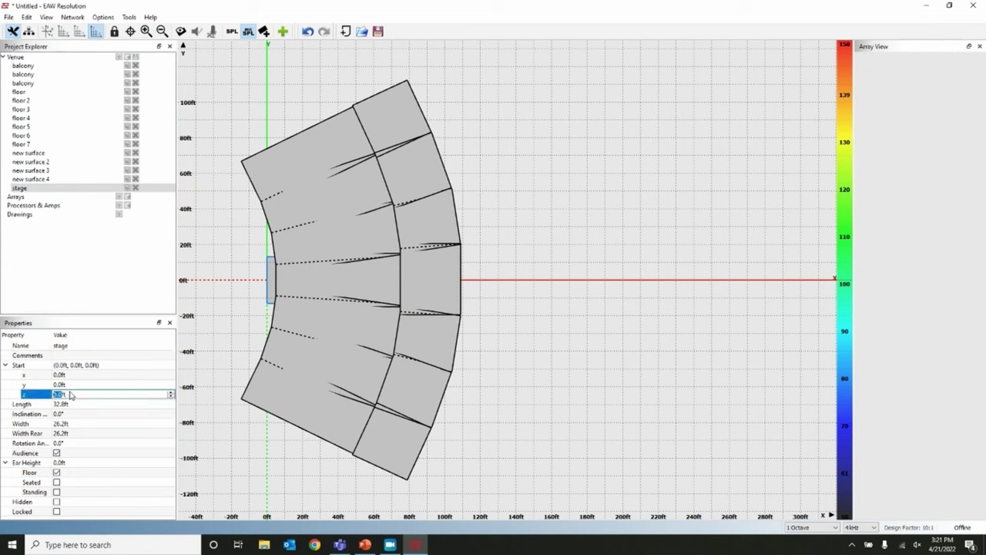
{"action": "type", "text": "3ft"}
{"action": "key", "text": "Return"}
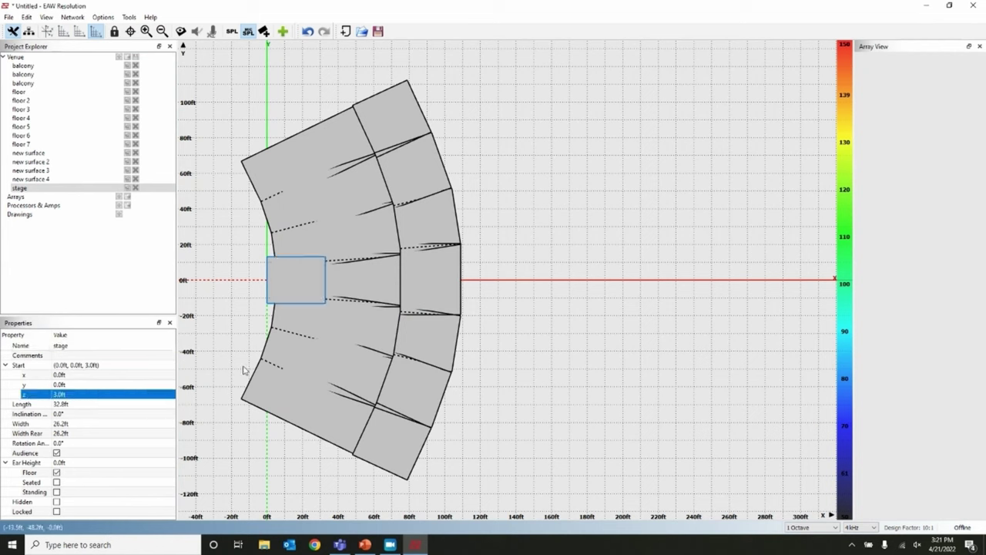
{"action": "left_click", "coordinate": [81, 403]}
{"action": "type", "text": "2ft"}
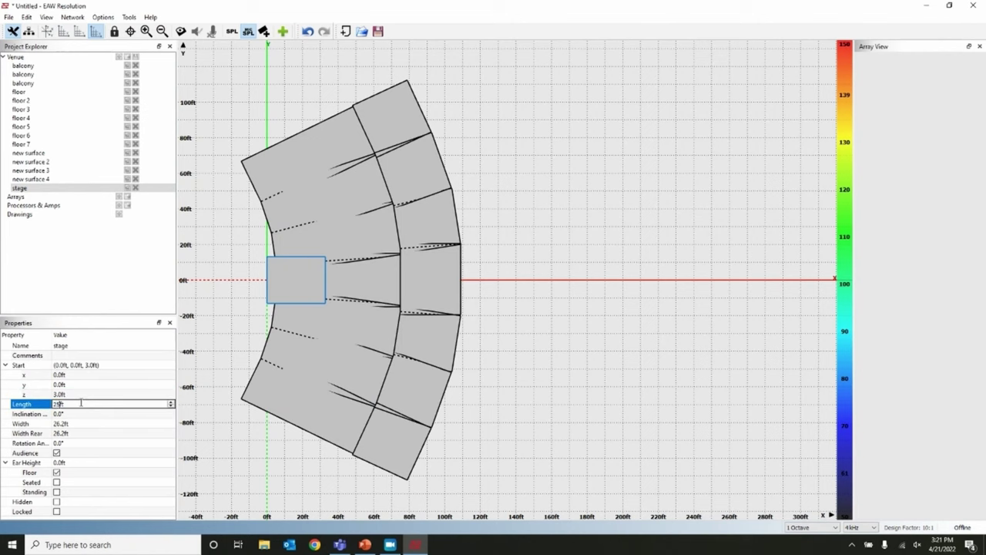
{"action": "key", "text": "Return"}
{"action": "left_click", "coordinate": [79, 374]}
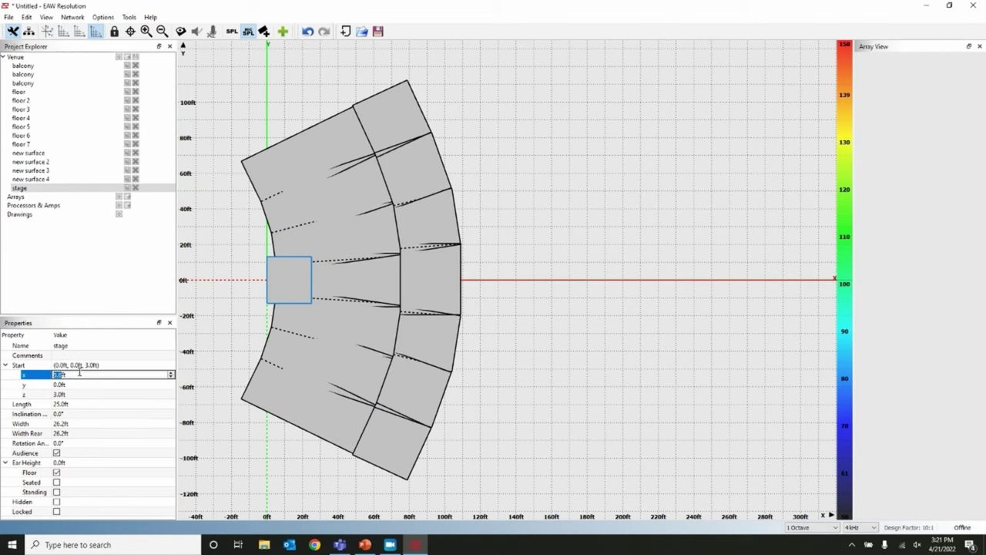
{"action": "type", "text": "-25"}
{"action": "key", "text": "Return"}
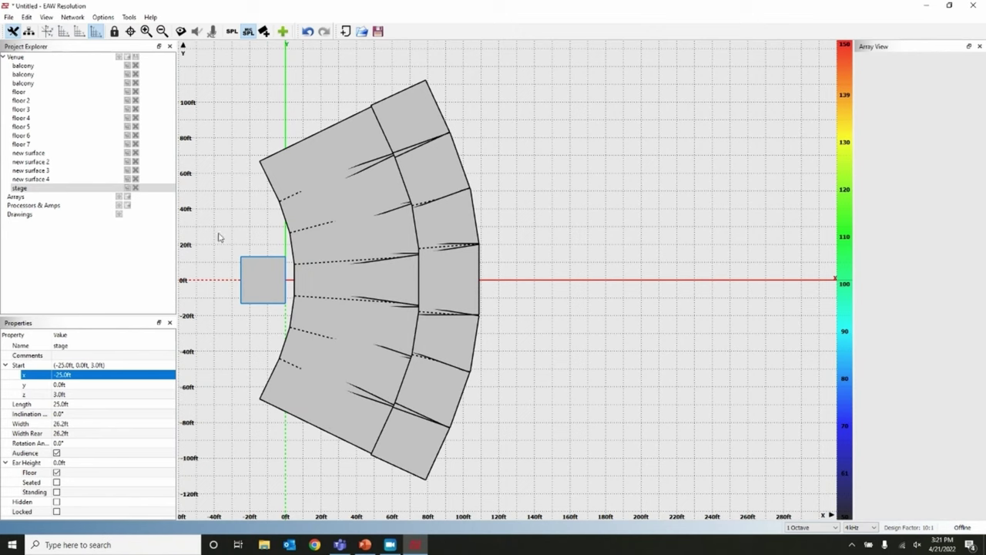
Clone the stage with an offset as 'stage 2', move it up beside the stage, and clone it again.
{"action": "mouse_move", "coordinate": [255, 291]}
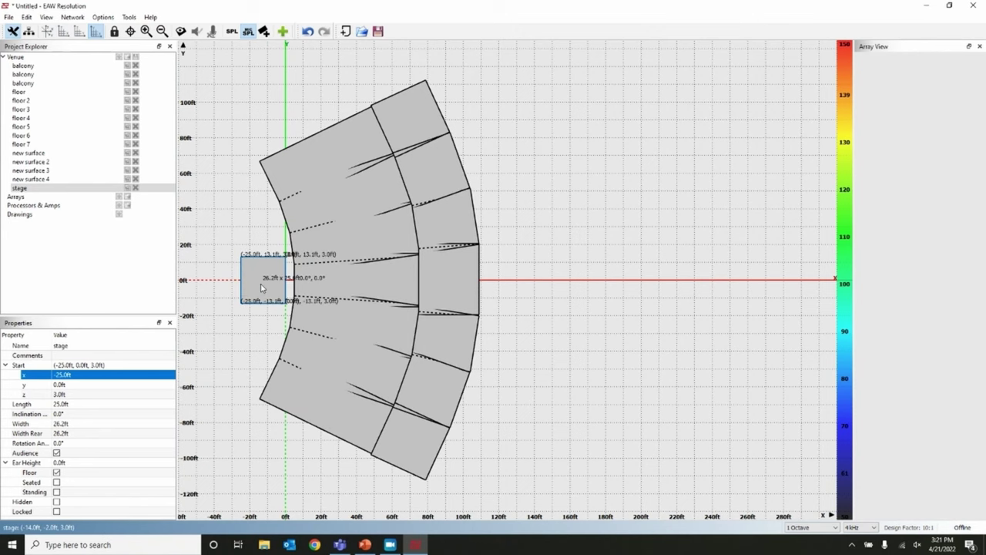
{"action": "scroll", "coordinate": [260, 287], "scroll_direction": "up", "scroll_amount": 5}
{"action": "scroll", "coordinate": [261, 288], "scroll_direction": "down", "scroll_amount": 2}
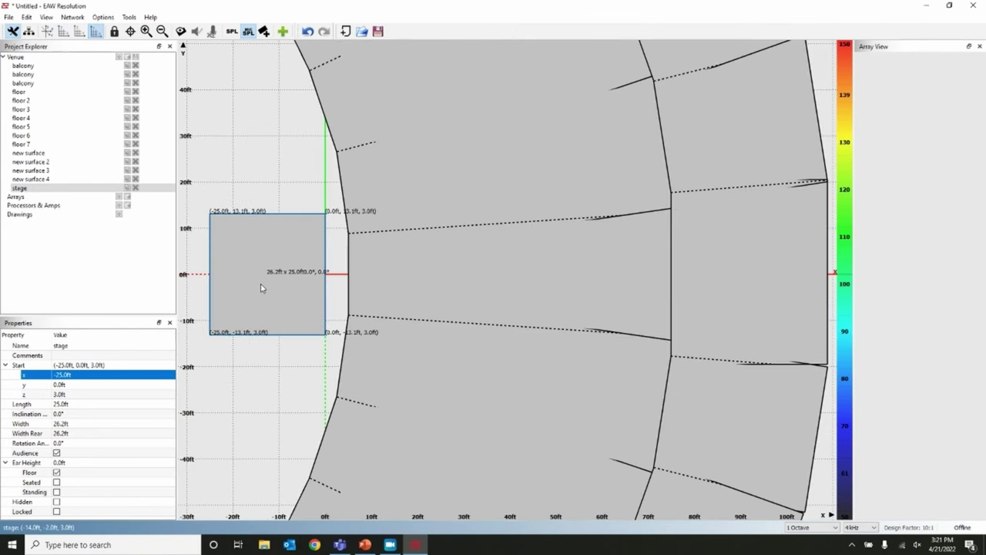
{"action": "right_click", "coordinate": [260, 287]}
{"action": "left_click", "coordinate": [289, 289]}
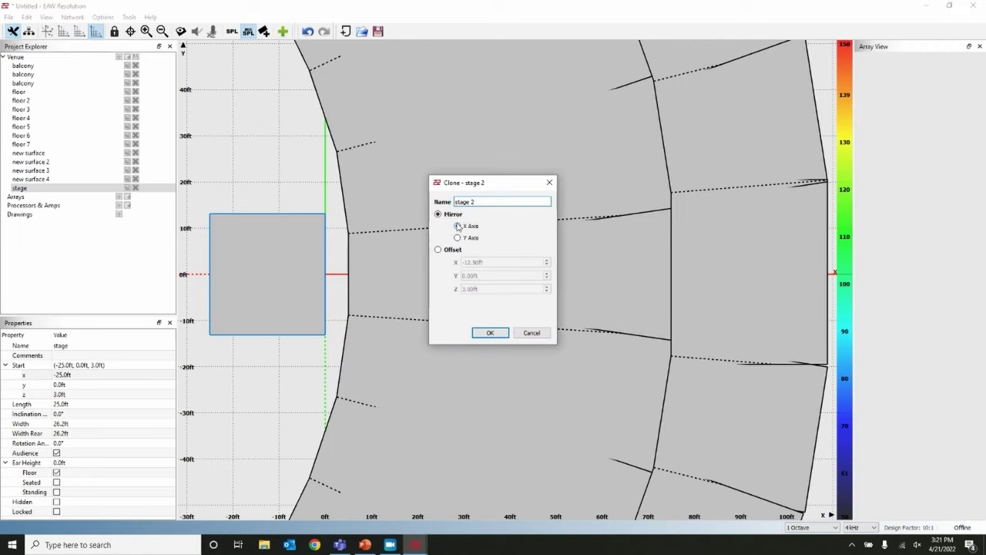
{"action": "left_click", "coordinate": [438, 250]}
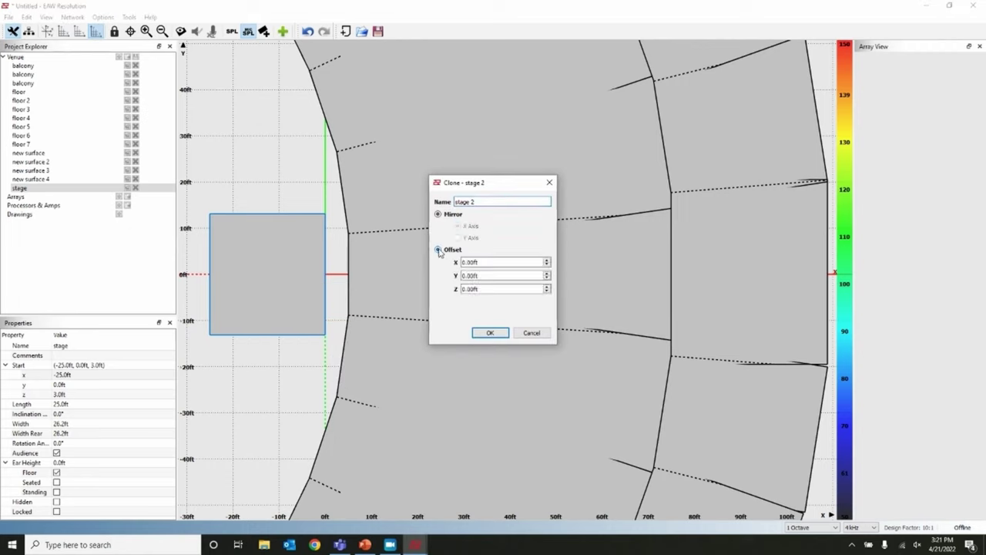
{"action": "left_click", "coordinate": [490, 333]}
{"action": "left_click_drag", "start_coordinate": [262, 248], "coordinate": [255, 188]}
{"action": "scroll", "coordinate": [255, 188], "scroll_direction": "up", "scroll_amount": 5}
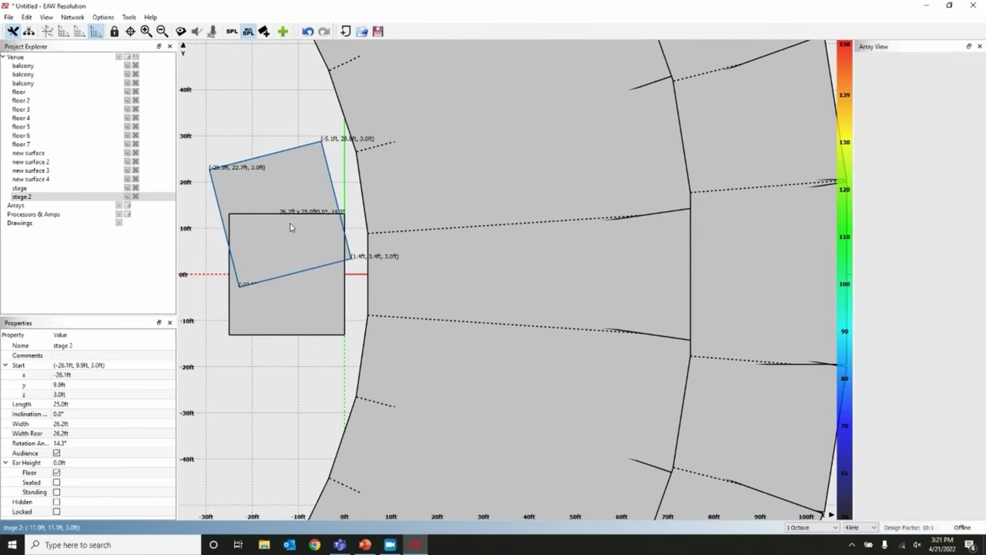
{"action": "left_click_drag", "start_coordinate": [292, 227], "coordinate": [285, 157]}
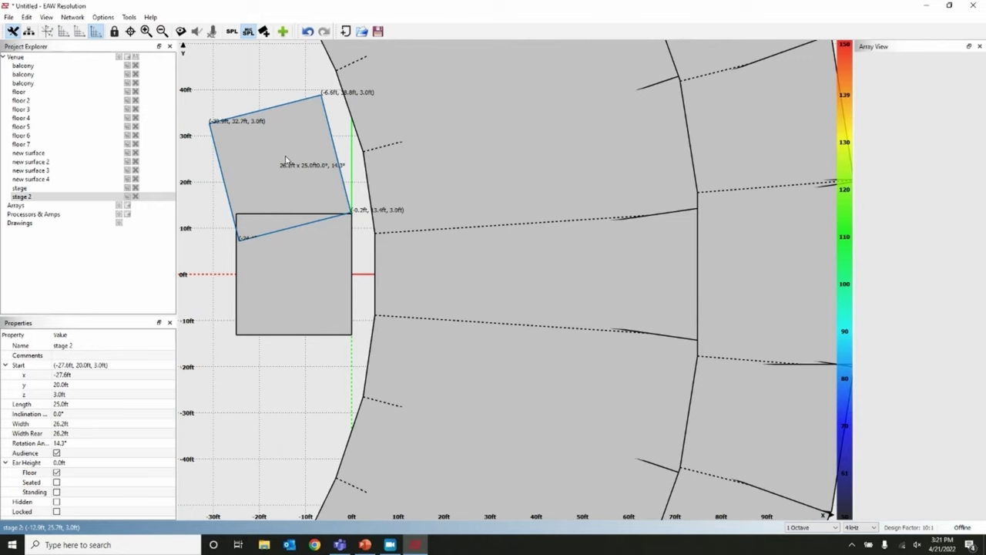
{"action": "right_click", "coordinate": [284, 157]}
{"action": "left_click", "coordinate": [316, 162]}
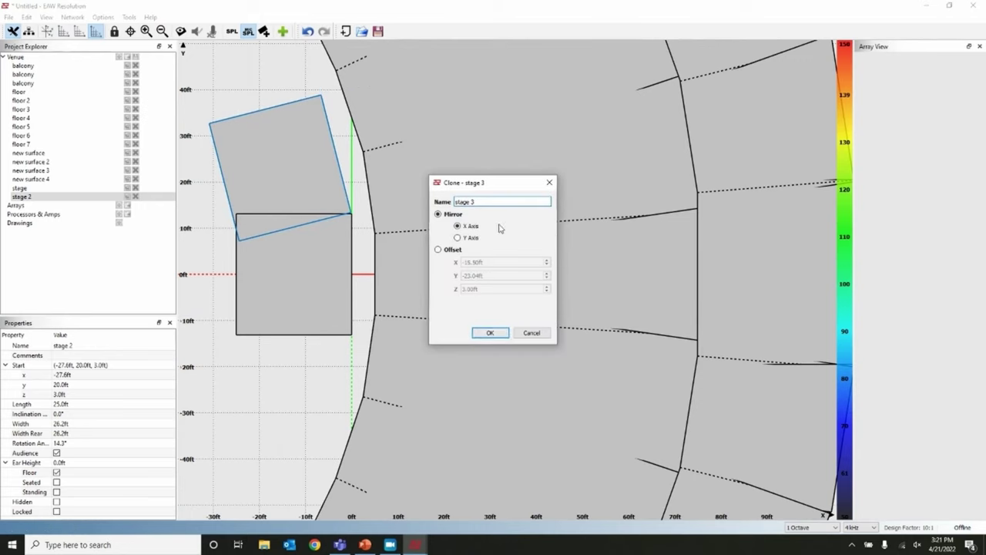
{"action": "left_click", "coordinate": [490, 333]}
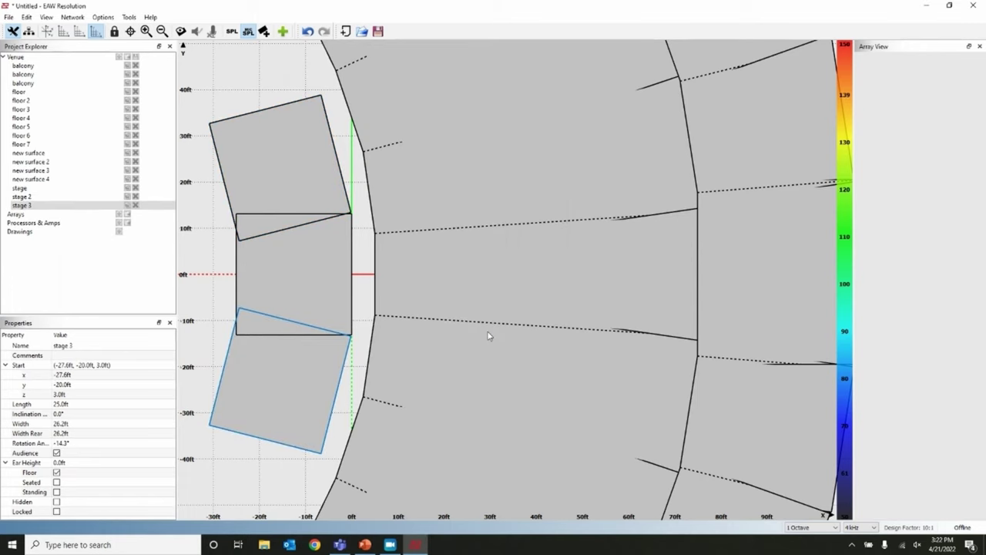
{"action": "scroll", "coordinate": [488, 336], "scroll_direction": "down", "scroll_amount": 5}
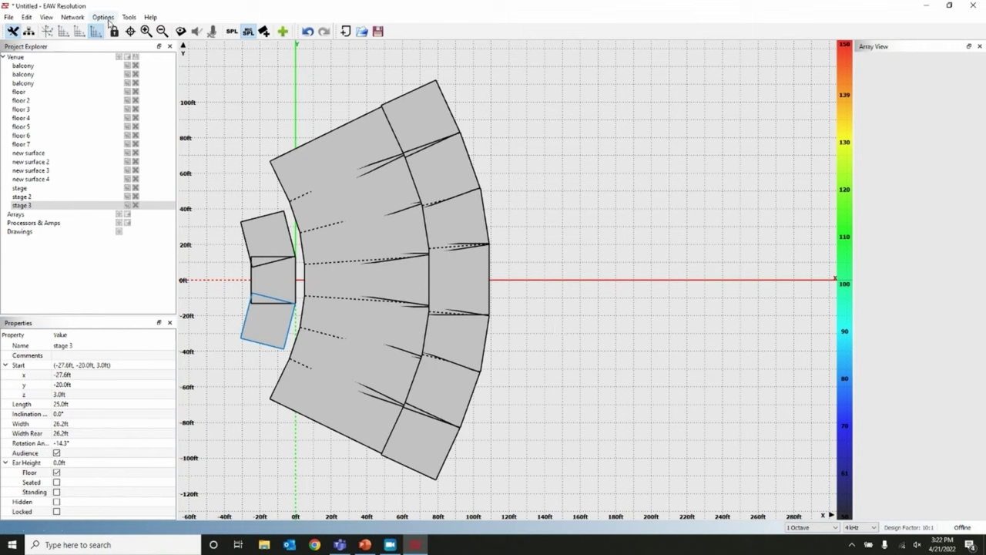
Set the ear height on all venue surfaces to seated.
{"action": "left_click", "coordinate": [129, 17]}
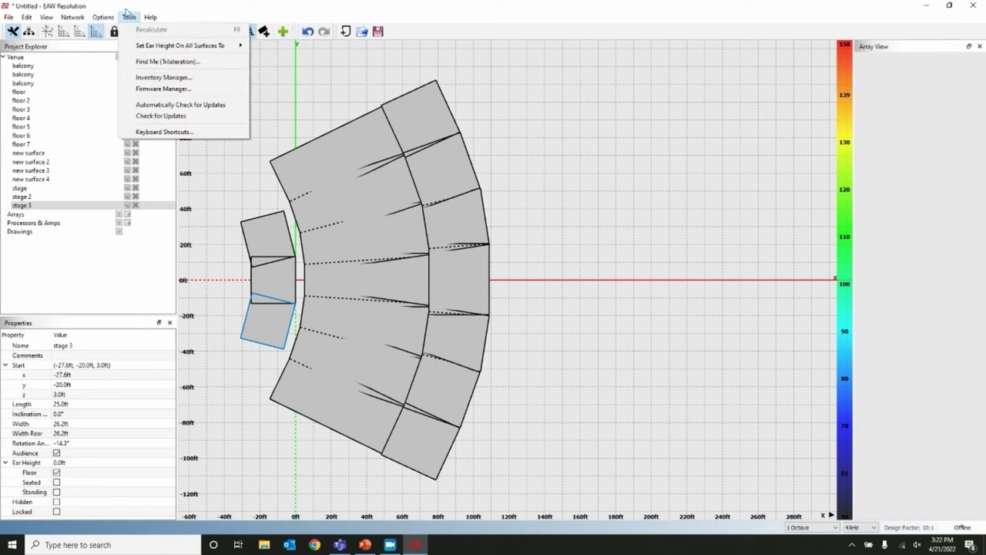
{"action": "mouse_move", "coordinate": [146, 45]}
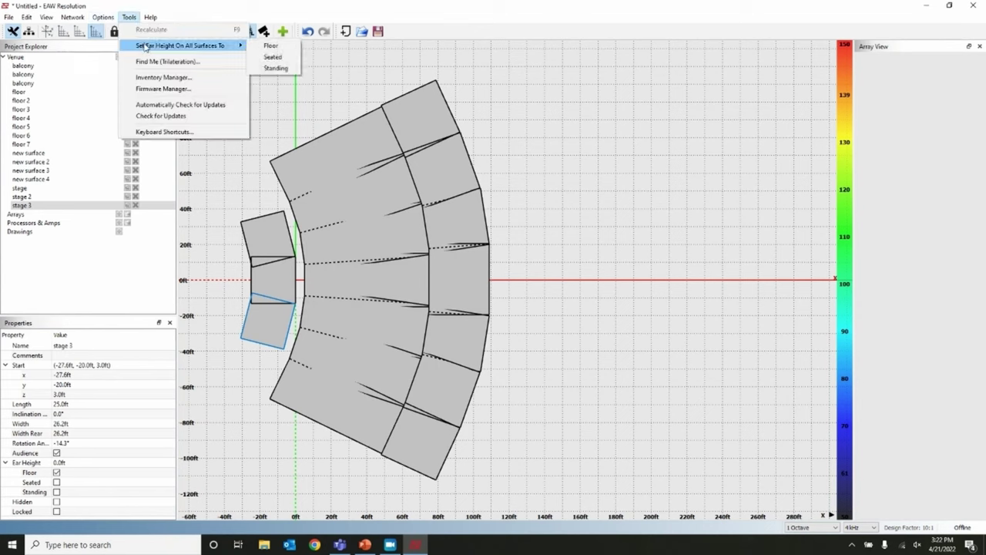
{"action": "left_click", "coordinate": [273, 57]}
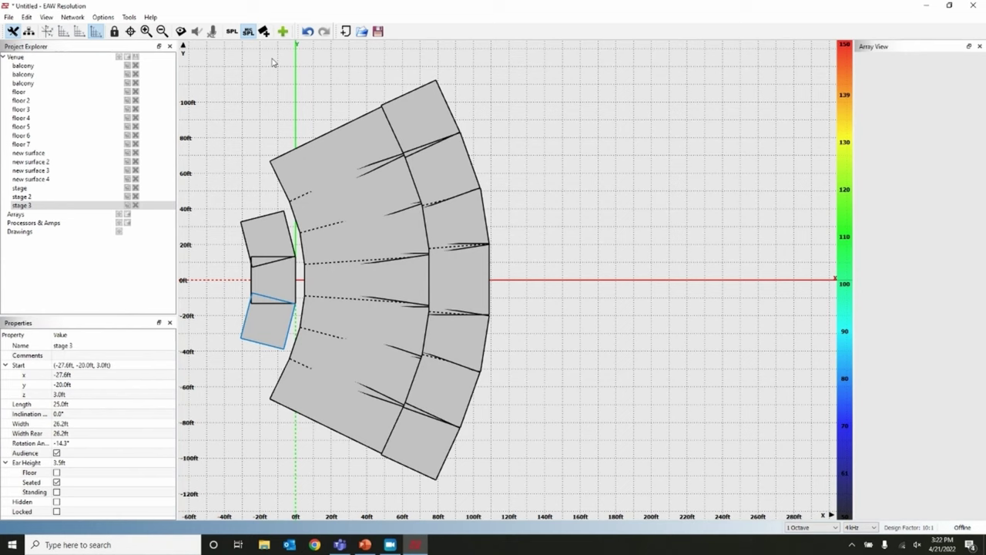
Select every venue surface from the first balcony through stage 3 and lock them.
{"action": "left_click", "coordinate": [52, 67]}
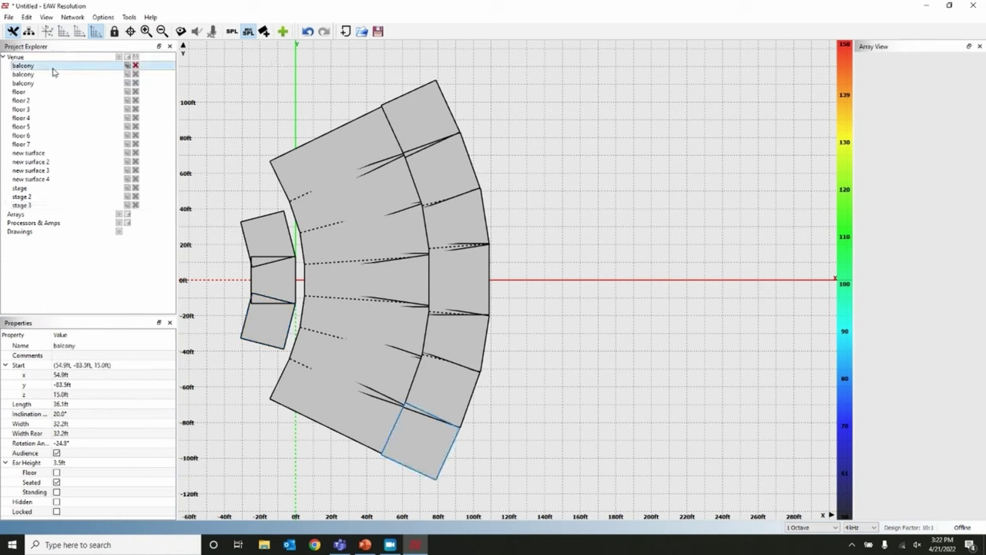
{"action": "left_click", "coordinate": [48, 206], "text": "shift"}
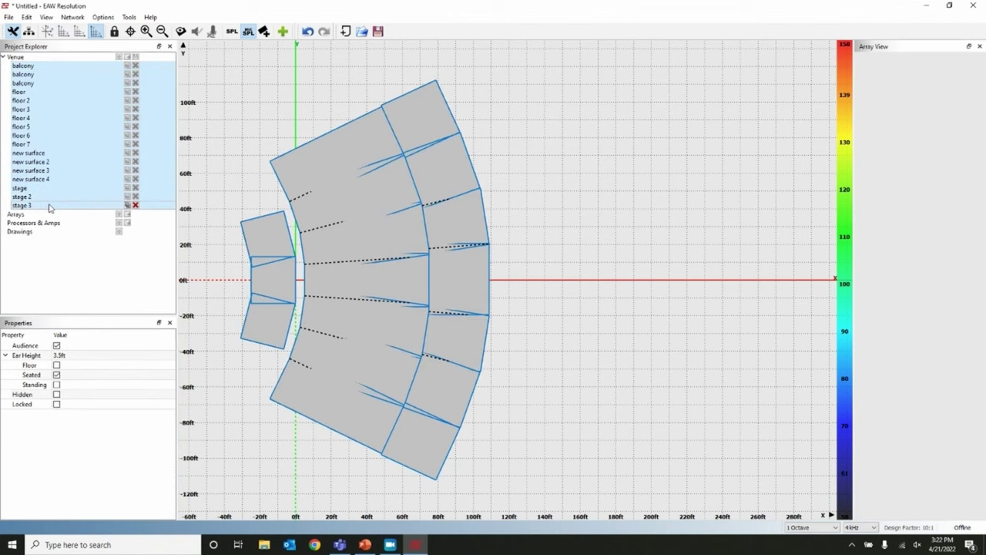
{"action": "left_click", "coordinate": [38, 68]}
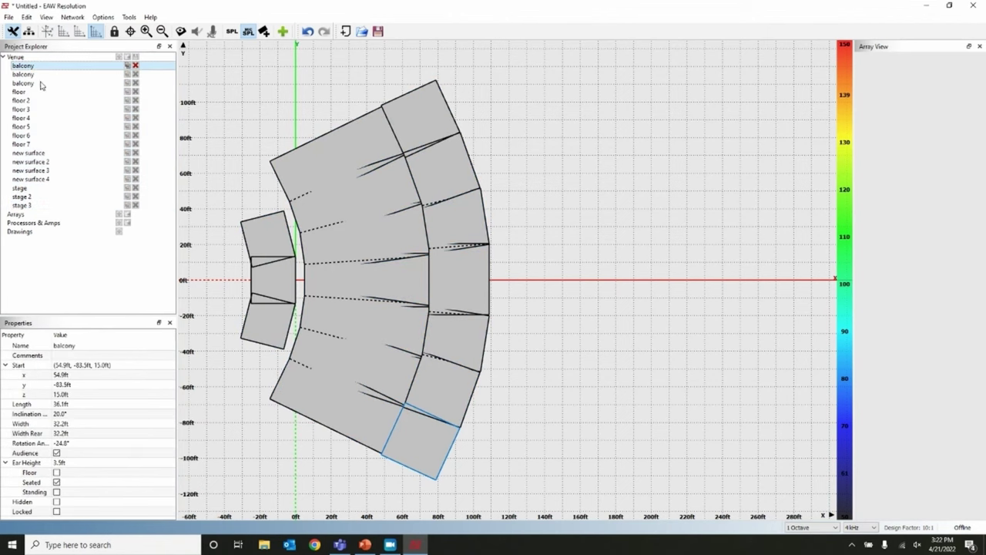
{"action": "left_click", "coordinate": [50, 207], "text": "shift"}
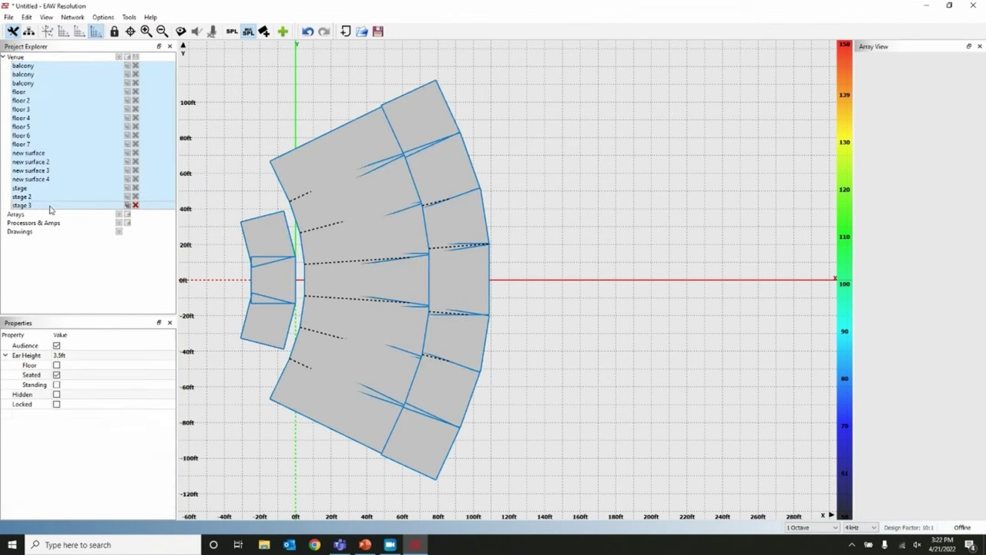
{"action": "left_click", "coordinate": [57, 404]}
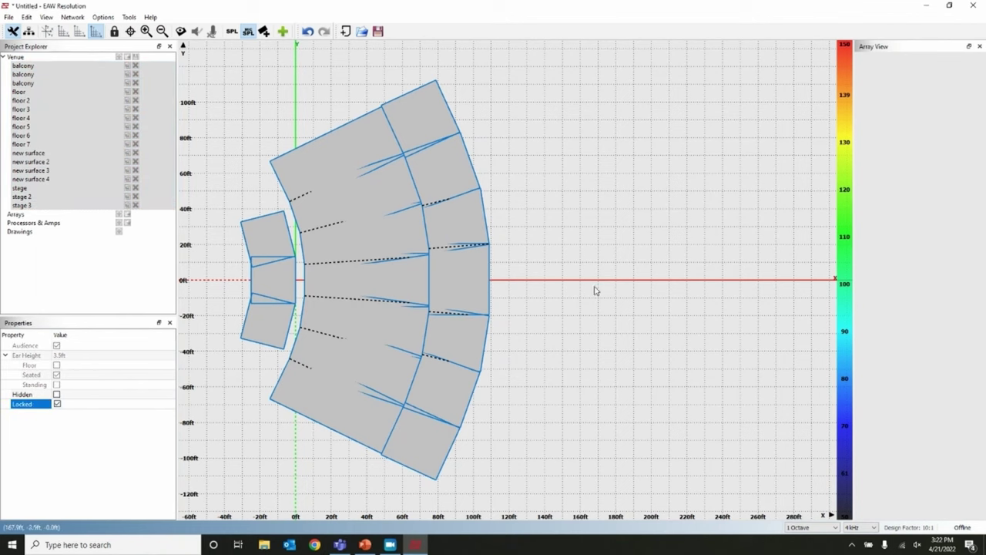
Pick floor 4, new surface 4, new surface 2 and the centre-line surface on the plan, then dismiss the add-item menu.
{"action": "left_click", "coordinate": [337, 154]}
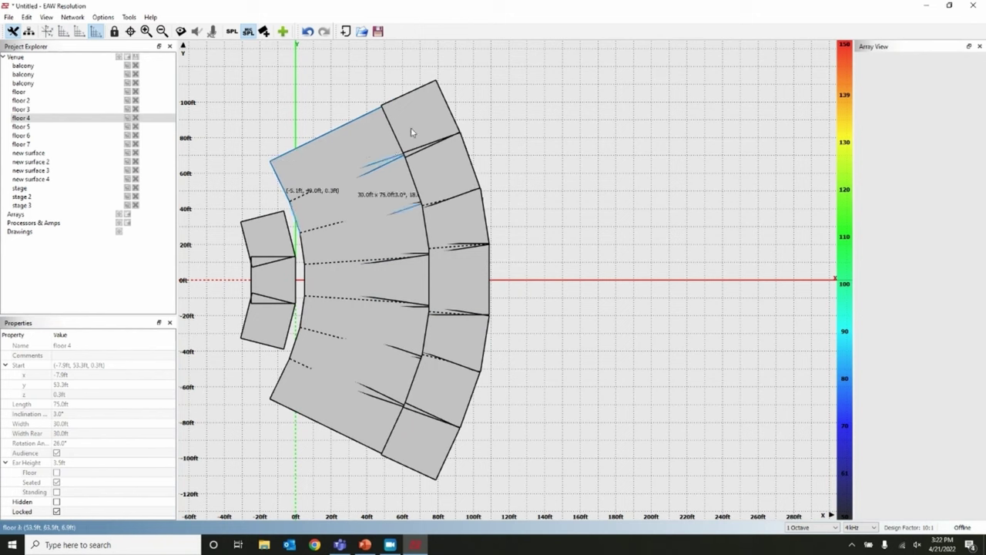
{"action": "left_click", "coordinate": [447, 189]}
{"action": "left_click", "coordinate": [449, 208]}
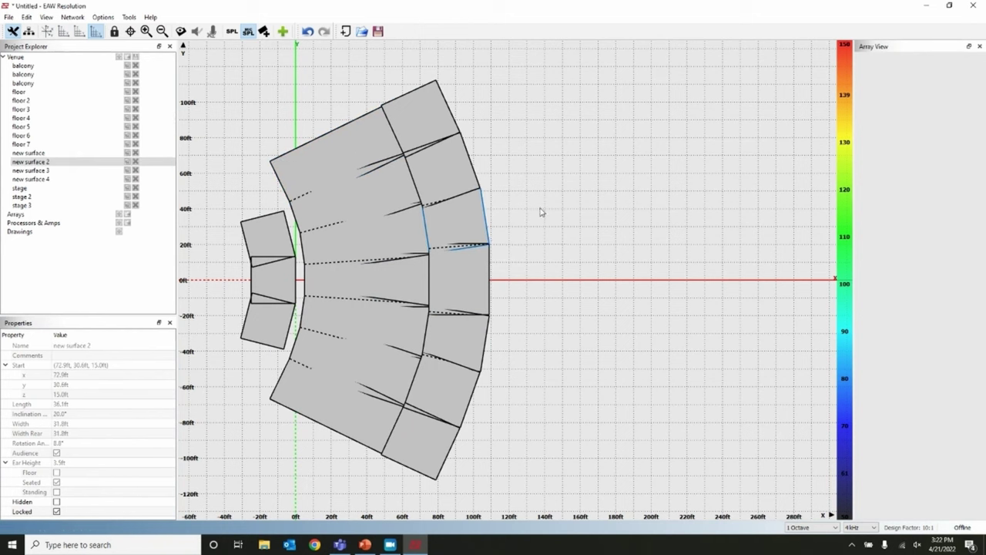
{"action": "left_click", "coordinate": [451, 262]}
{"action": "right_click", "coordinate": [541, 326]}
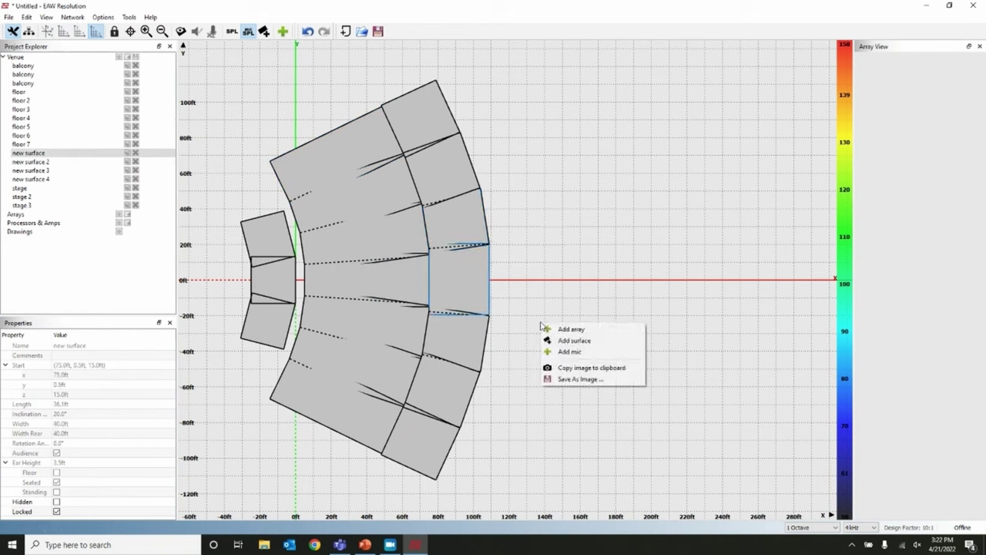
{"action": "left_click", "coordinate": [559, 216]}
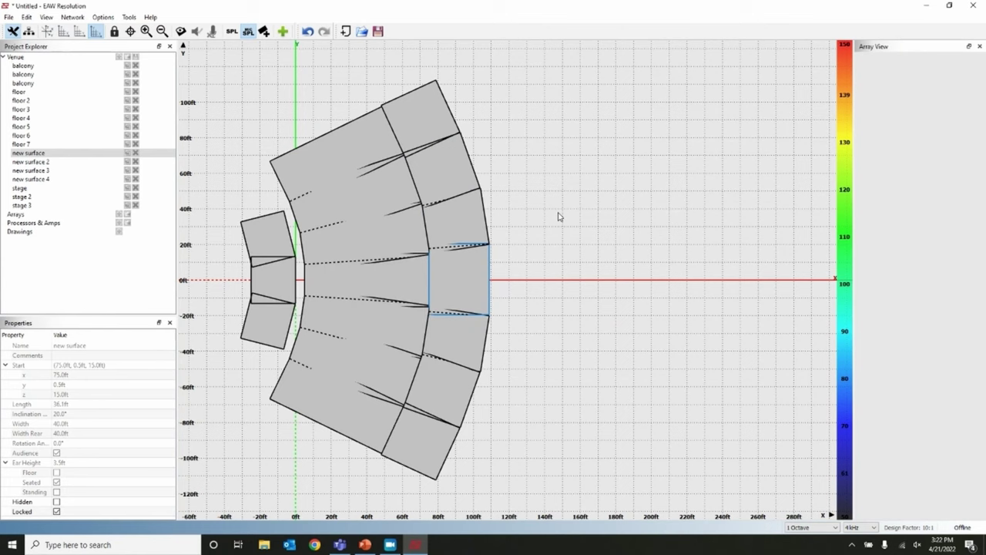
Add a flown array named HR of two AC6 boxes with a 0 ft minimum trim.
{"action": "left_click", "coordinate": [283, 33]}
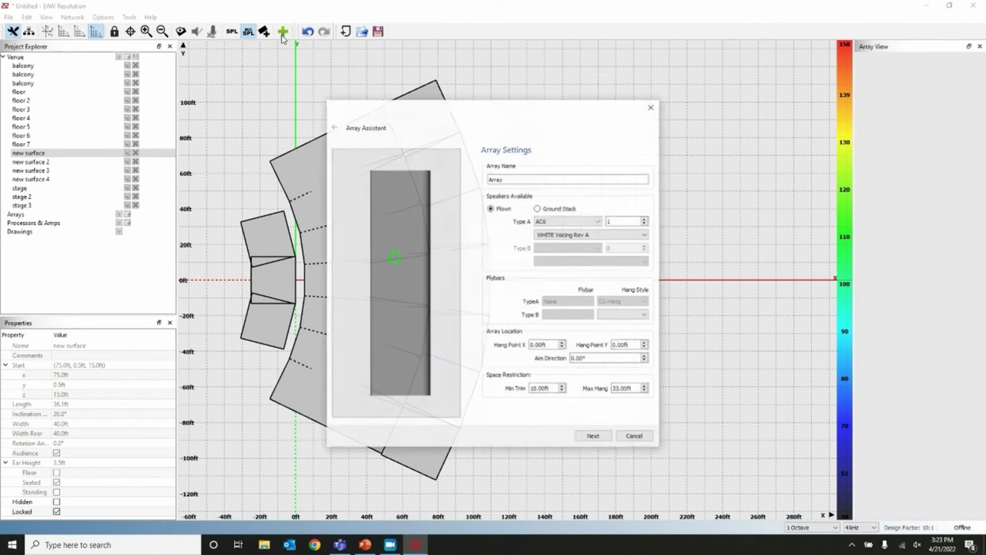
{"action": "left_click", "coordinate": [559, 179]}
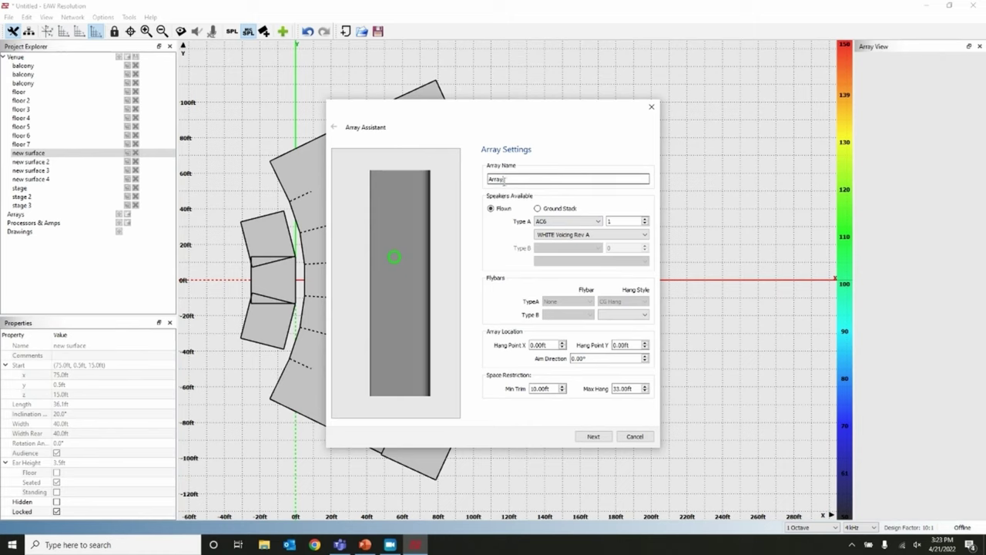
{"action": "key", "text": "ctrl+a"}
{"action": "type", "text": "H"}
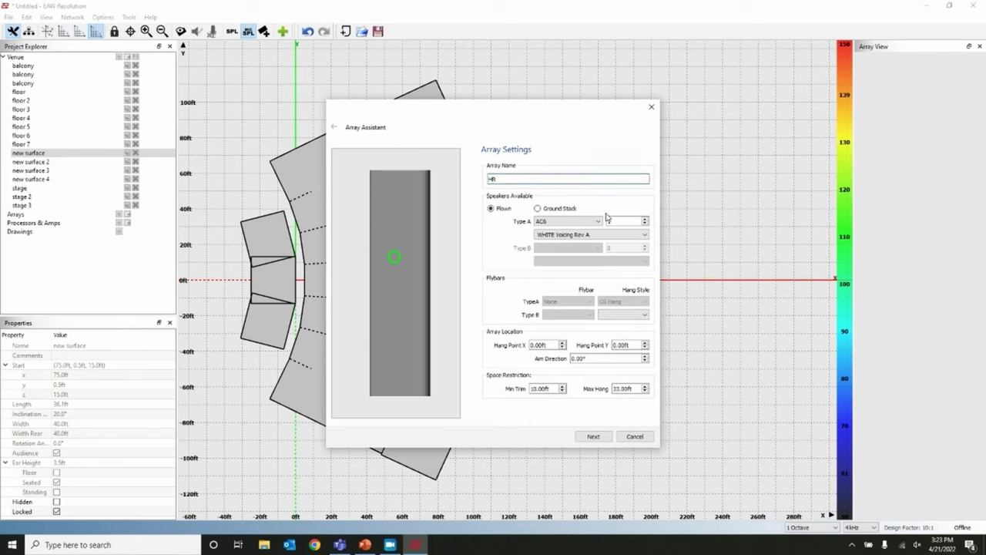
{"action": "left_click", "coordinate": [647, 218]}
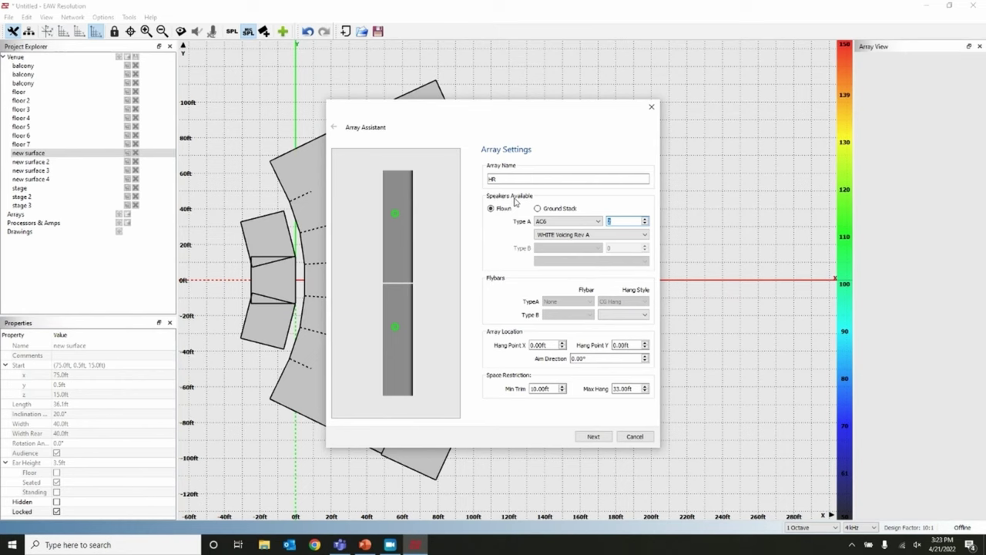
{"action": "left_click", "coordinate": [548, 388]}
{"action": "left_click_drag", "start_coordinate": [552, 389], "coordinate": [509, 393]}
{"action": "type", "text": "0"}
{"action": "key", "text": "Return"}
{"action": "left_click", "coordinate": [594, 437]}
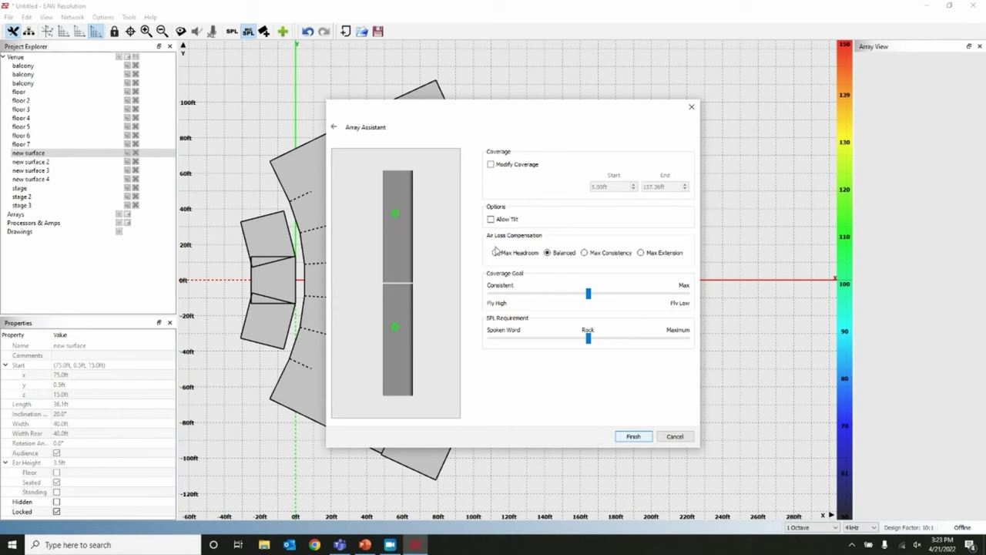
Enable Modify Coverage and Allow Tilt, set the SPL Requirement to Maximum, and finish the array.
{"action": "left_click", "coordinate": [492, 165]}
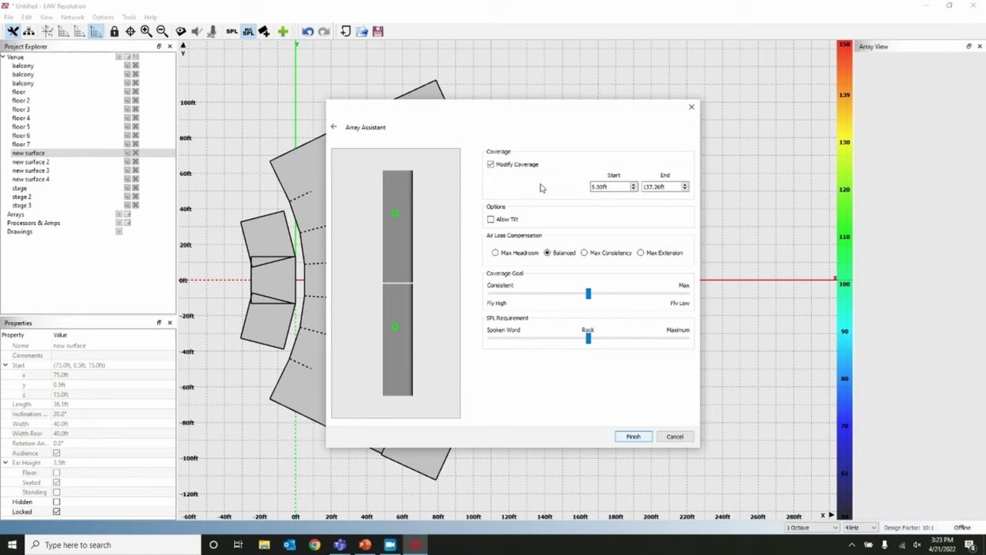
{"action": "left_click", "coordinate": [491, 219]}
{"action": "left_click_drag", "start_coordinate": [588, 339], "coordinate": [685, 342]}
{"action": "left_click", "coordinate": [633, 436]}
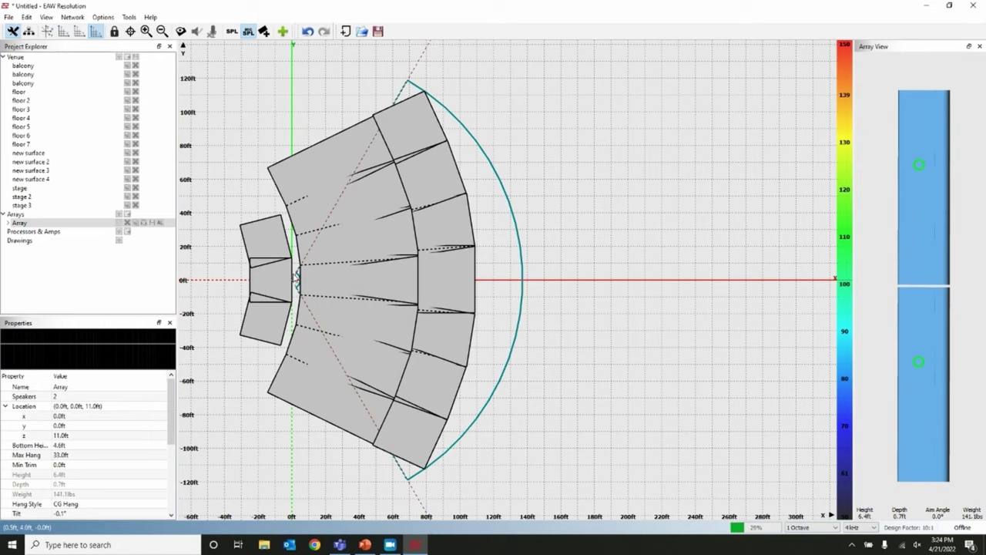
Drag the 2-box array to the house-right side at about x -6.7 ft, y 40 ft.
{"action": "scroll", "coordinate": [297, 277], "scroll_direction": "up", "scroll_amount": 3}
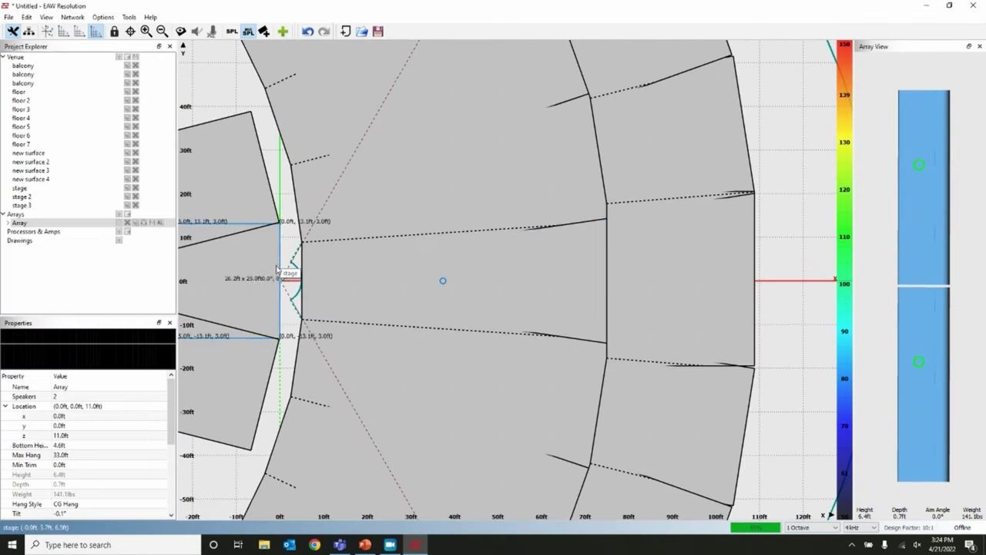
{"action": "left_click", "coordinate": [282, 278]}
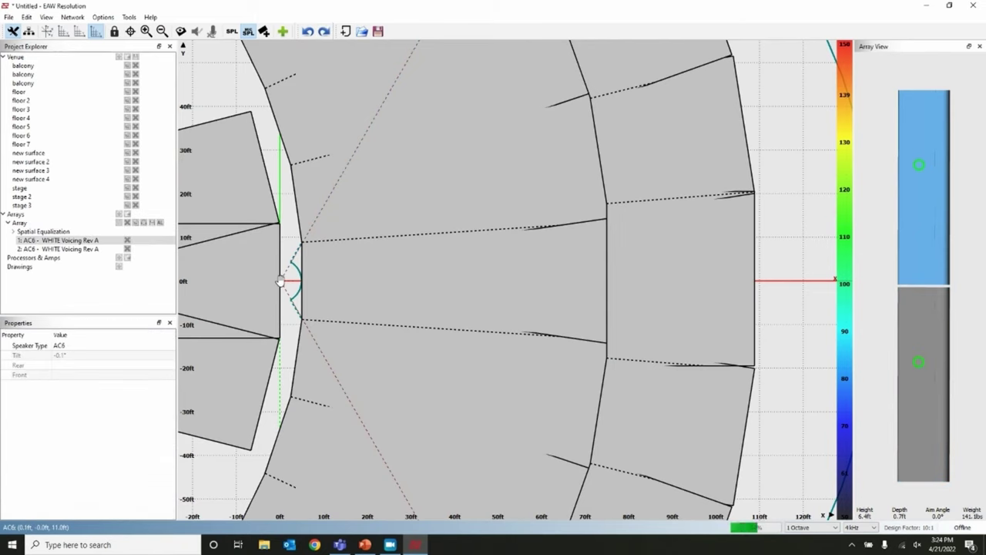
{"action": "left_click_drag", "start_coordinate": [281, 282], "coordinate": [251, 108]}
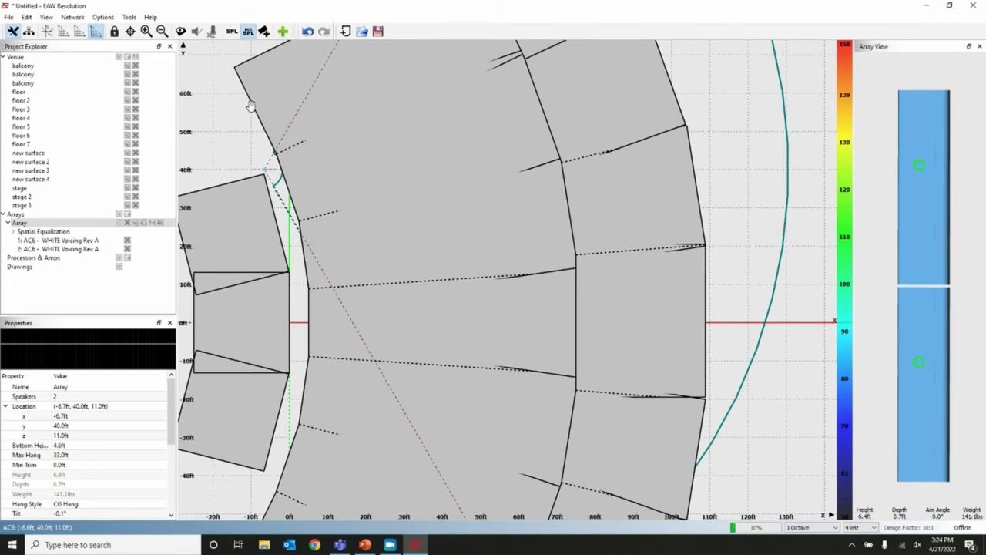
{"action": "scroll", "coordinate": [571, 231], "scroll_direction": "up", "scroll_amount": 1}
{"action": "scroll", "coordinate": [572, 232], "scroll_direction": "down", "scroll_amount": 3}
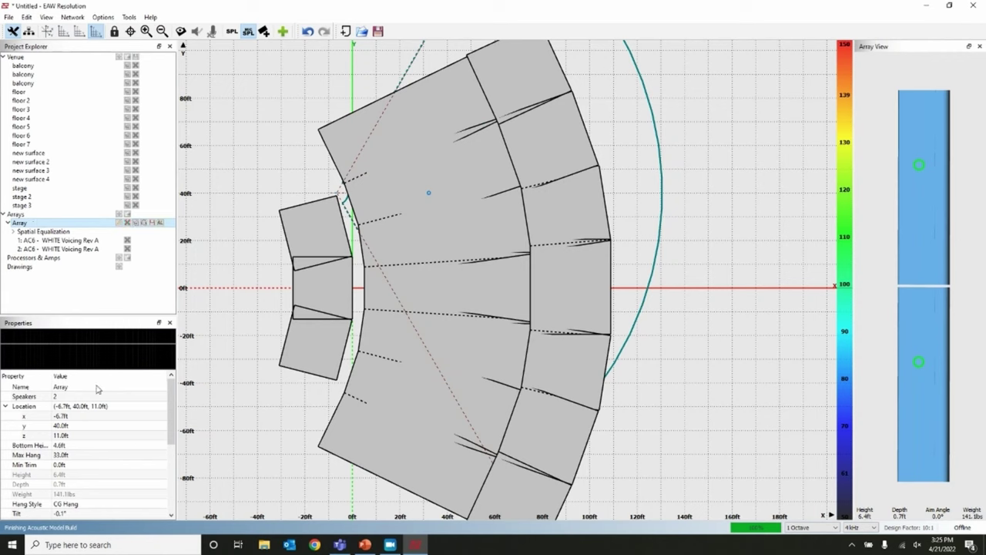
Rename the array to 'hr' and set its coverage end distance to 120 ft.
{"action": "left_click", "coordinate": [61, 387]}
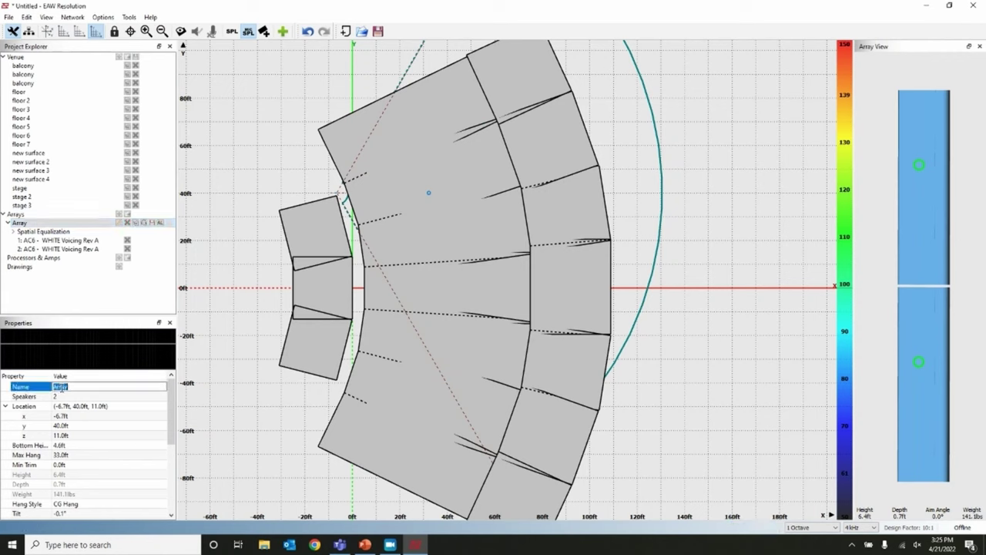
{"action": "type", "text": "hr"}
{"action": "key", "text": "Return"}
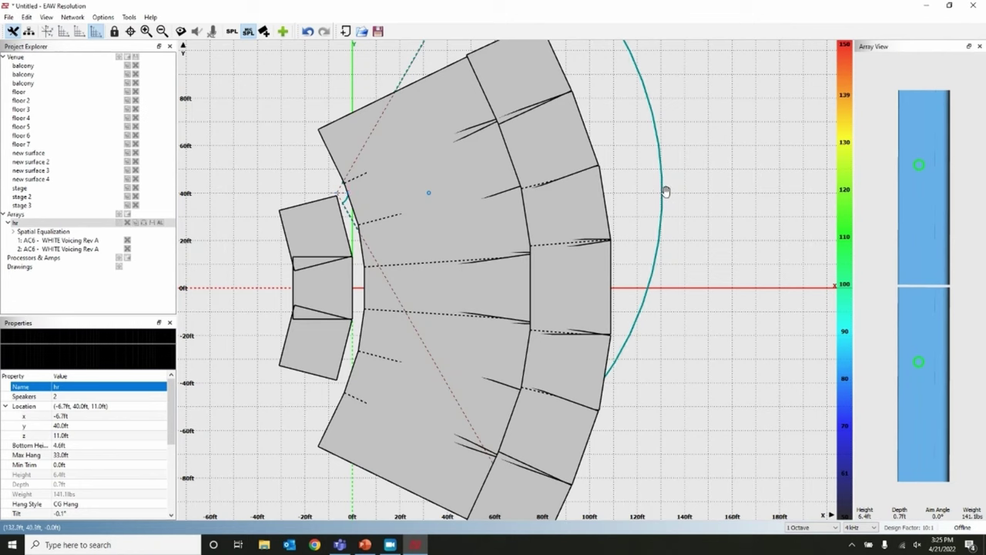
{"action": "left_click_drag", "start_coordinate": [661, 191], "coordinate": [627, 198]}
{"action": "scroll", "coordinate": [131, 444], "scroll_direction": "down", "scroll_amount": 1}
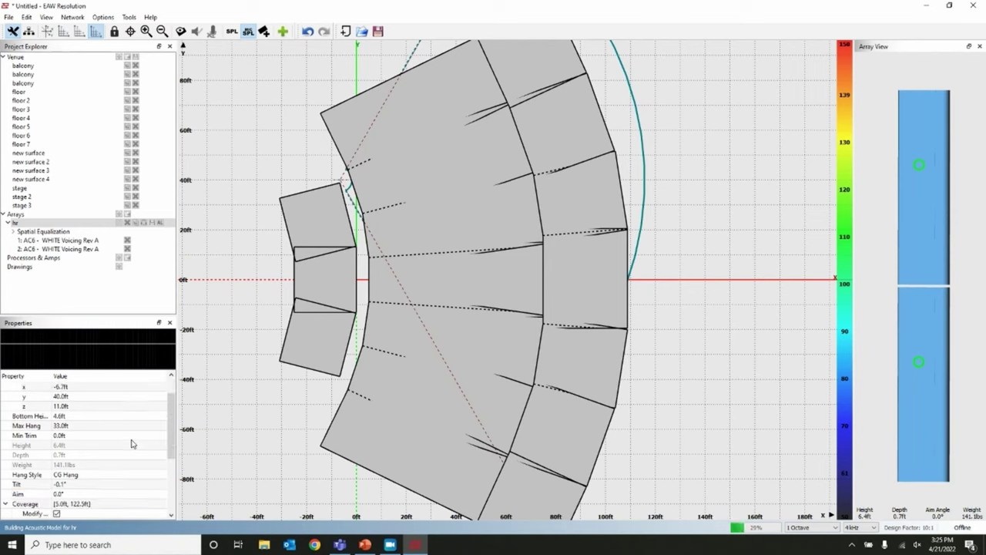
{"action": "scroll", "coordinate": [131, 444], "scroll_direction": "down", "scroll_amount": 1}
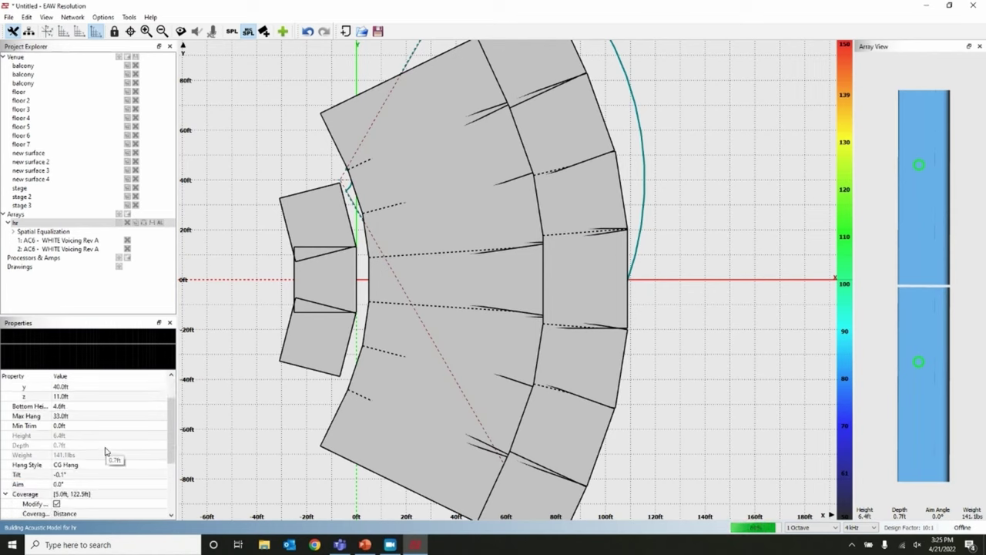
{"action": "scroll", "coordinate": [106, 452], "scroll_direction": "down", "scroll_amount": 1}
{"action": "scroll", "coordinate": [107, 452], "scroll_direction": "down", "scroll_amount": 3}
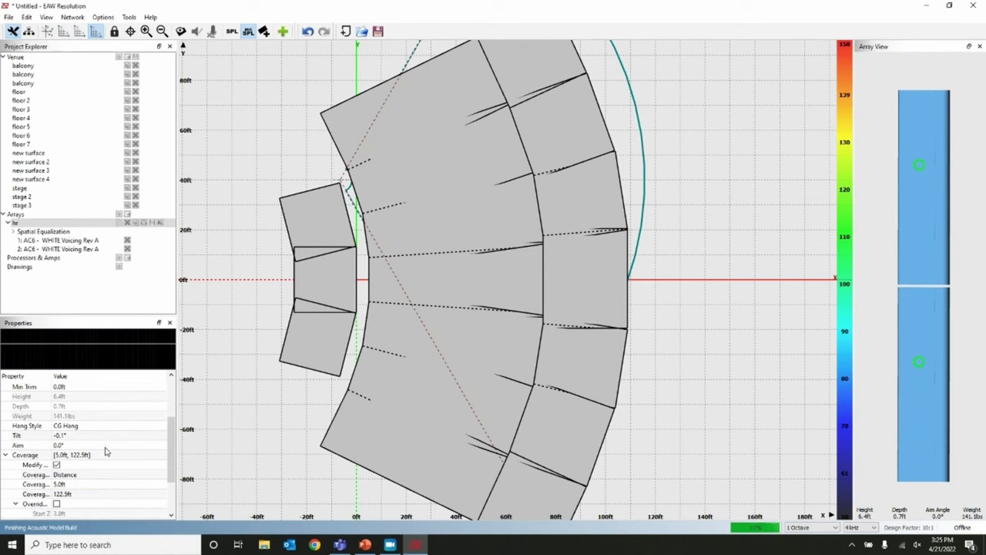
{"action": "left_click", "coordinate": [71, 494]}
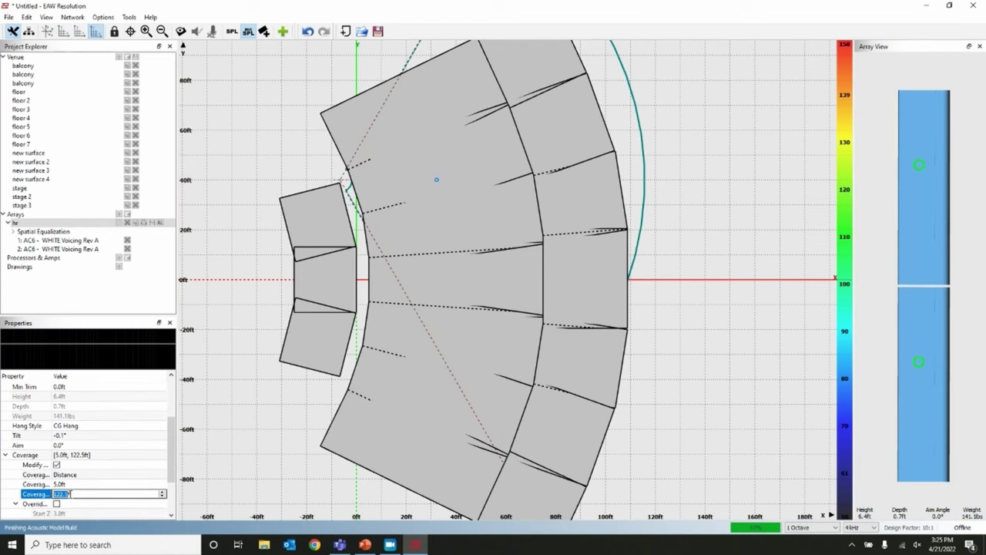
{"action": "type", "text": "120"}
{"action": "key", "text": "Return"}
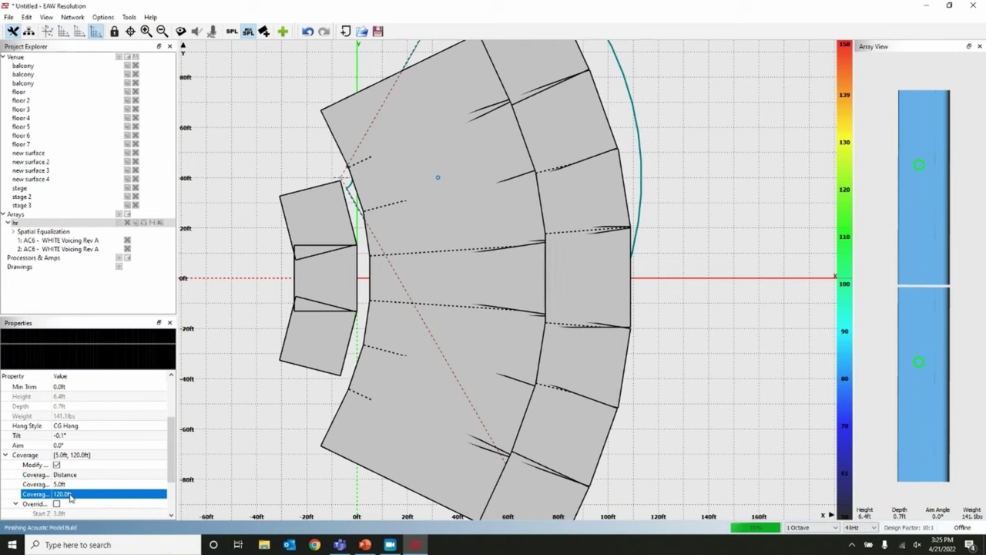
{"action": "left_click", "coordinate": [69, 484]}
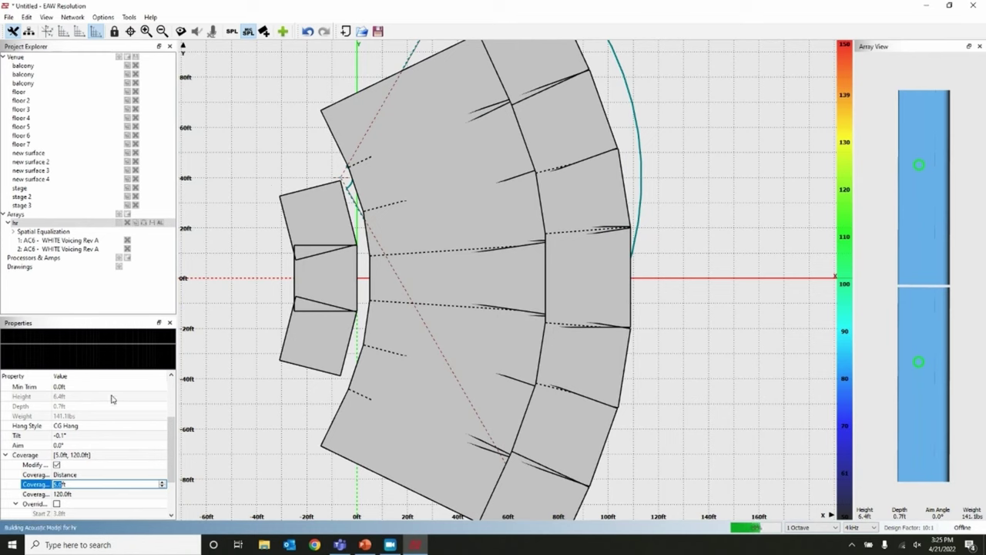
{"action": "scroll", "coordinate": [111, 399], "scroll_direction": "up", "scroll_amount": 3}
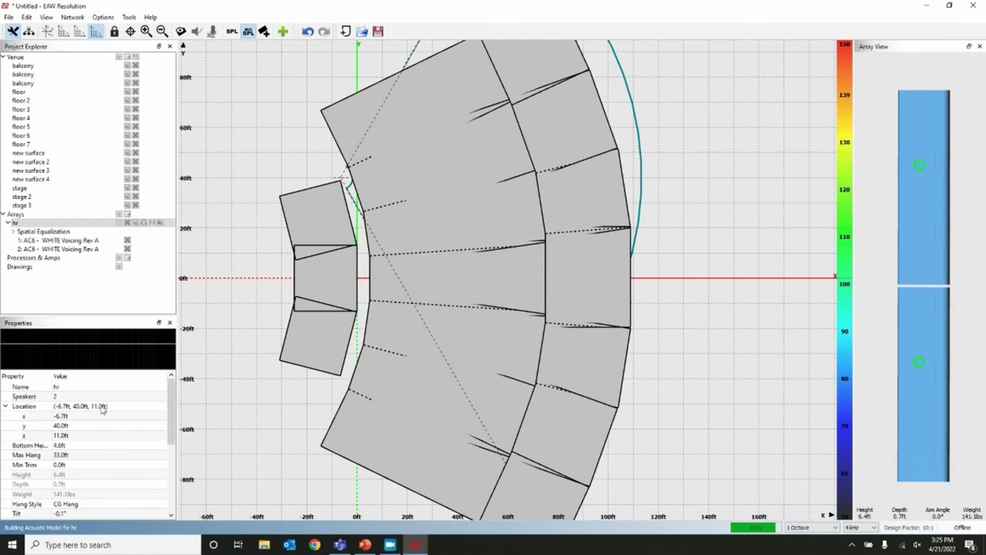
Raise the hr array to 15 ft, tilt it to -5°, and check its aim in Side View.
{"action": "left_click", "coordinate": [71, 434]}
{"action": "type", "text": "15"}
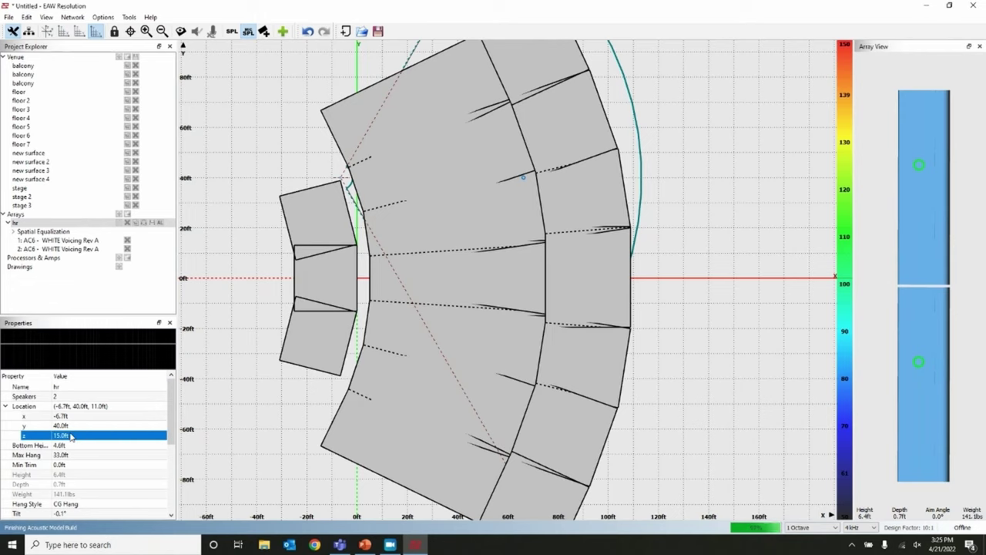
{"action": "key", "text": "Return"}
{"action": "left_click", "coordinate": [77, 513]}
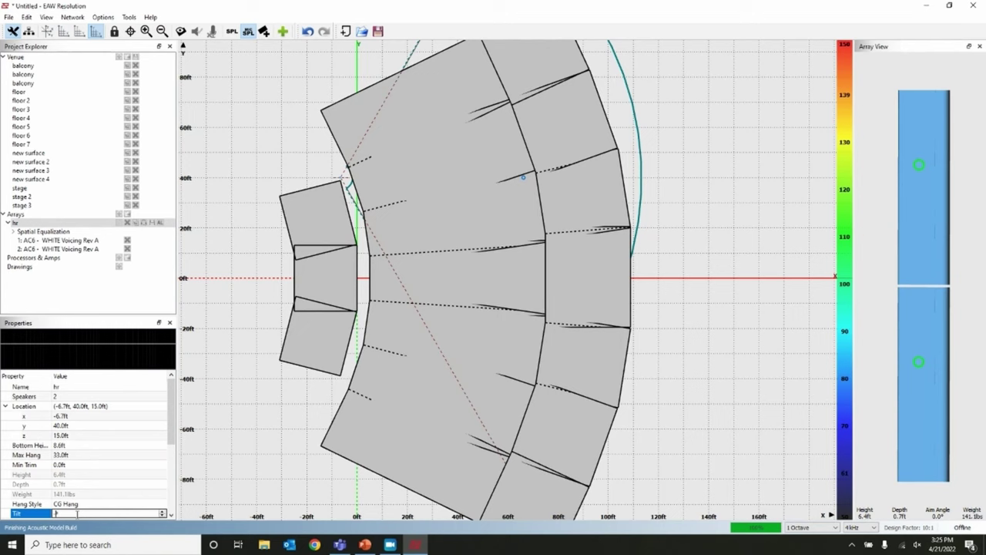
{"action": "type", "text": "-5"}
{"action": "key", "text": "Return"}
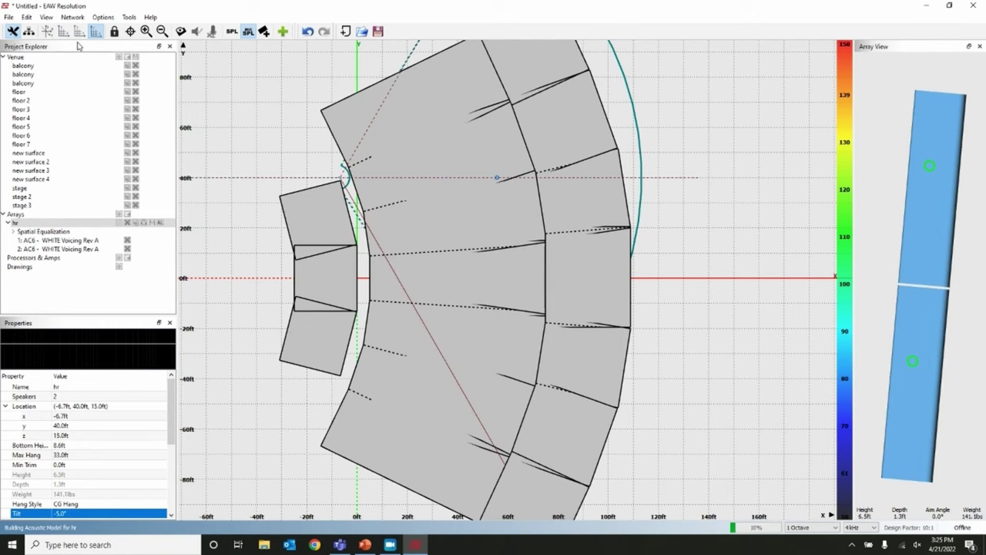
{"action": "left_click", "coordinate": [63, 31]}
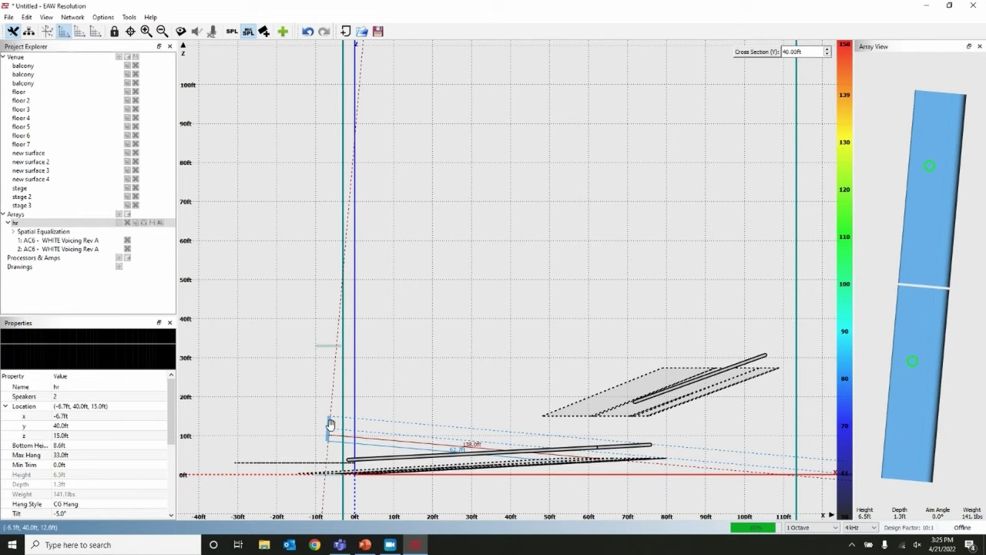
{"action": "left_click", "coordinate": [96, 31]}
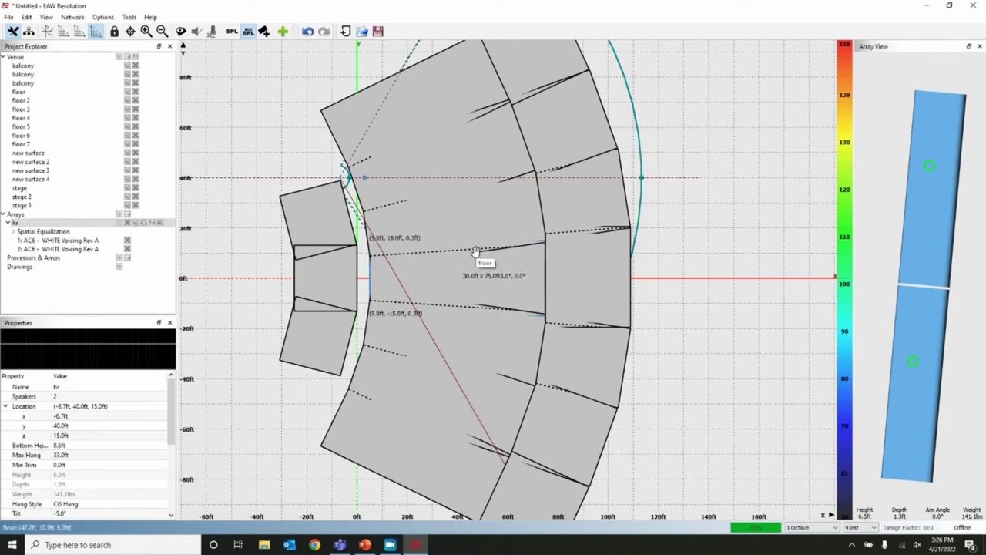
Place eleven measurement mics across the front, side, rear, floor 2 and floor 3 audience sections.
{"action": "left_click", "coordinate": [345, 126]}
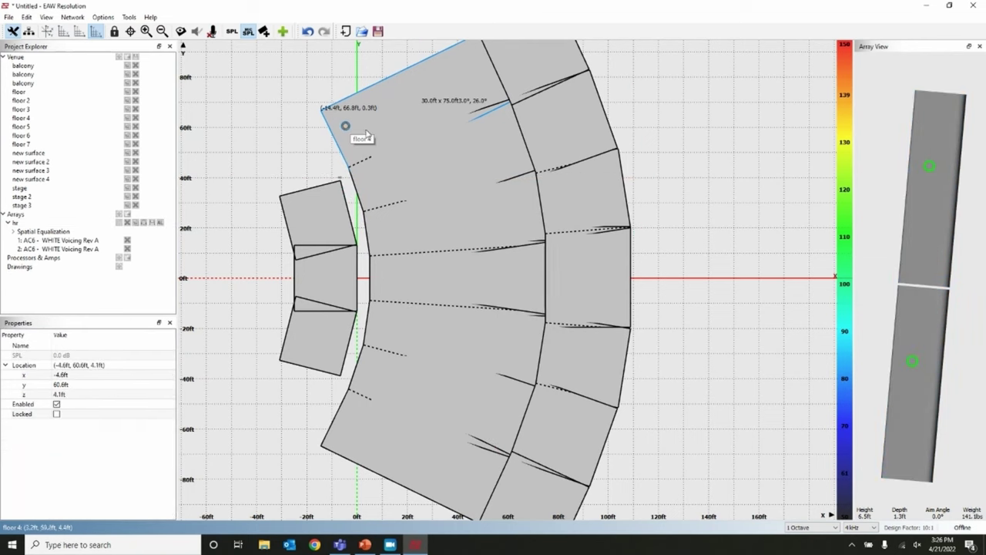
{"action": "left_click", "coordinate": [417, 118]}
{"action": "left_click", "coordinate": [460, 70]}
{"action": "left_click", "coordinate": [534, 54]}
{"action": "left_click", "coordinate": [557, 120]}
{"action": "left_click", "coordinate": [585, 205]}
{"action": "left_click", "coordinate": [478, 154]}
{"action": "left_click", "coordinate": [400, 177]}
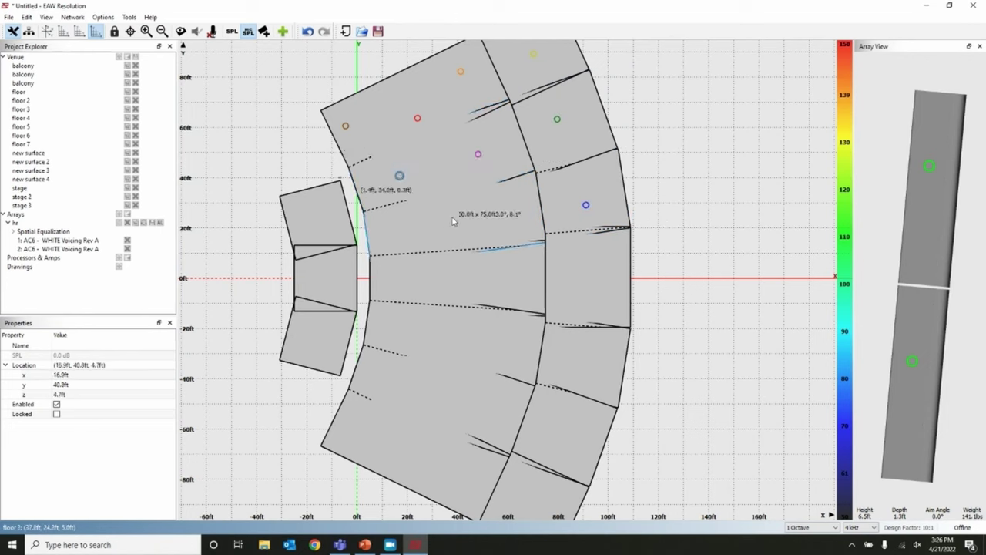
{"action": "left_click", "coordinate": [454, 216]}
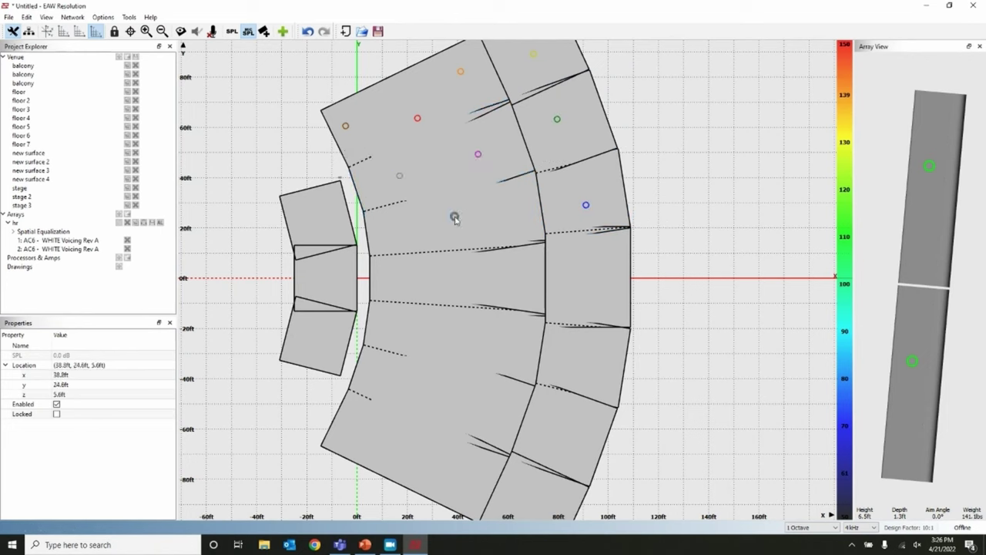
{"action": "left_click", "coordinate": [401, 246]}
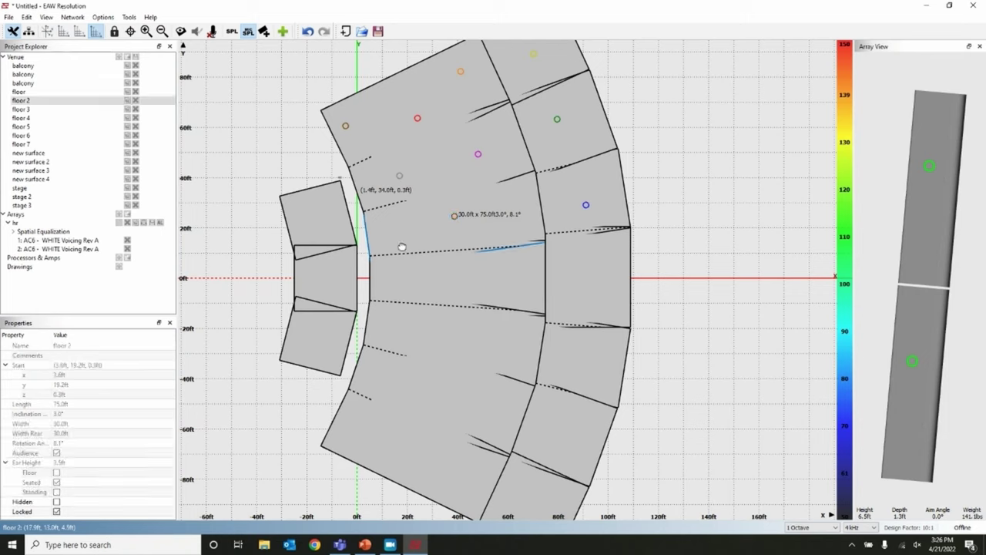
{"action": "left_click", "coordinate": [522, 230]}
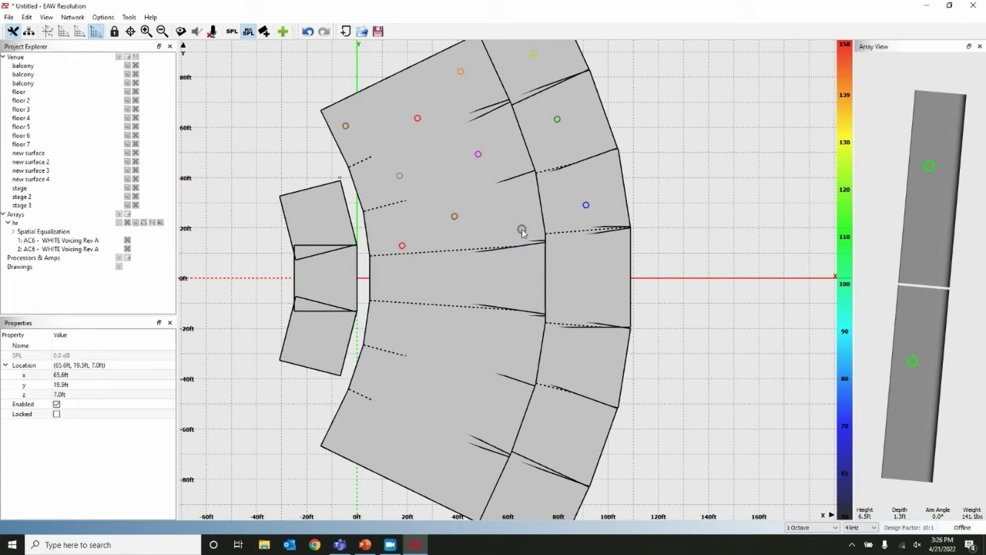
Set the SPL readout to mic positions only, keeping 1 Octave resolution at 4 kHz.
{"action": "left_click", "coordinate": [249, 32]}
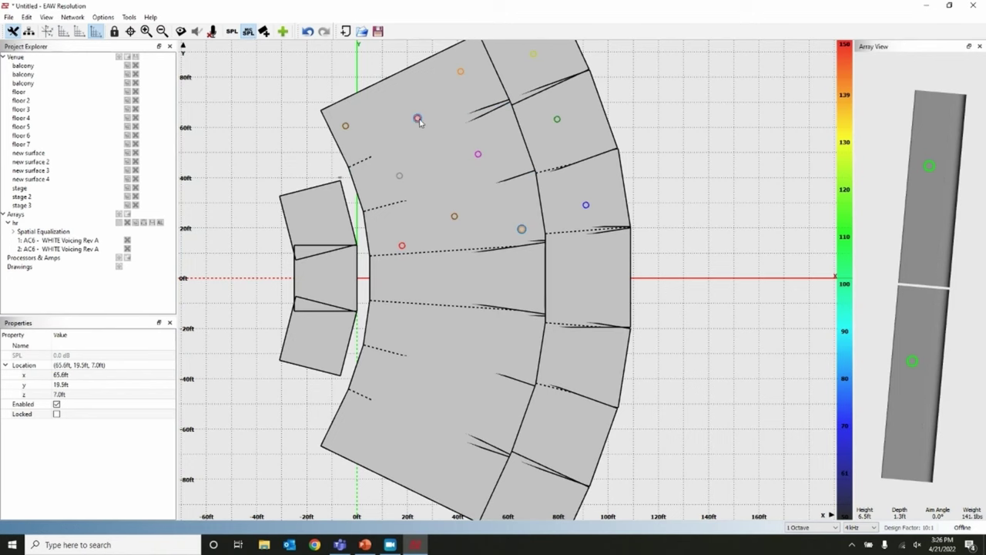
{"action": "left_click", "coordinate": [230, 34]}
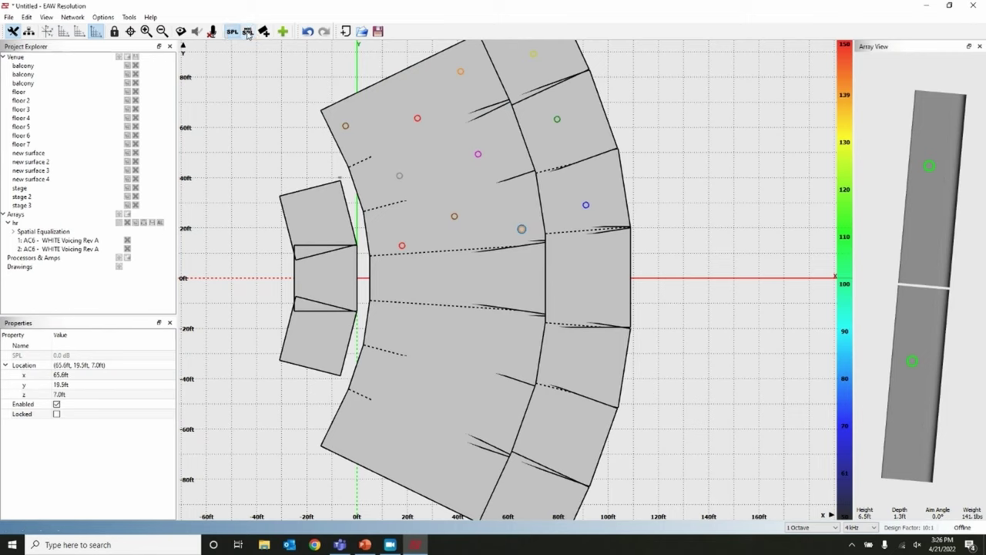
{"action": "left_click", "coordinate": [248, 32]}
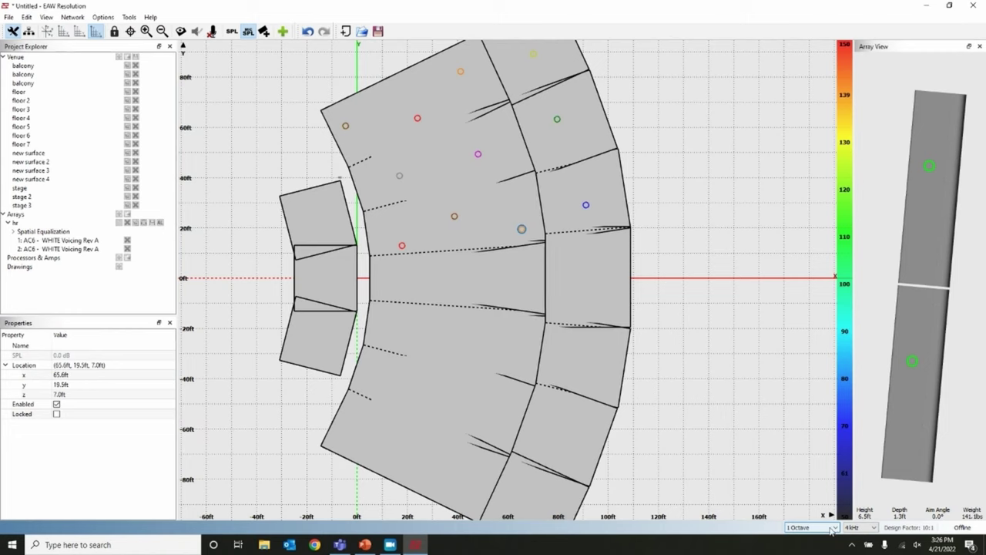
{"action": "left_click", "coordinate": [832, 528]}
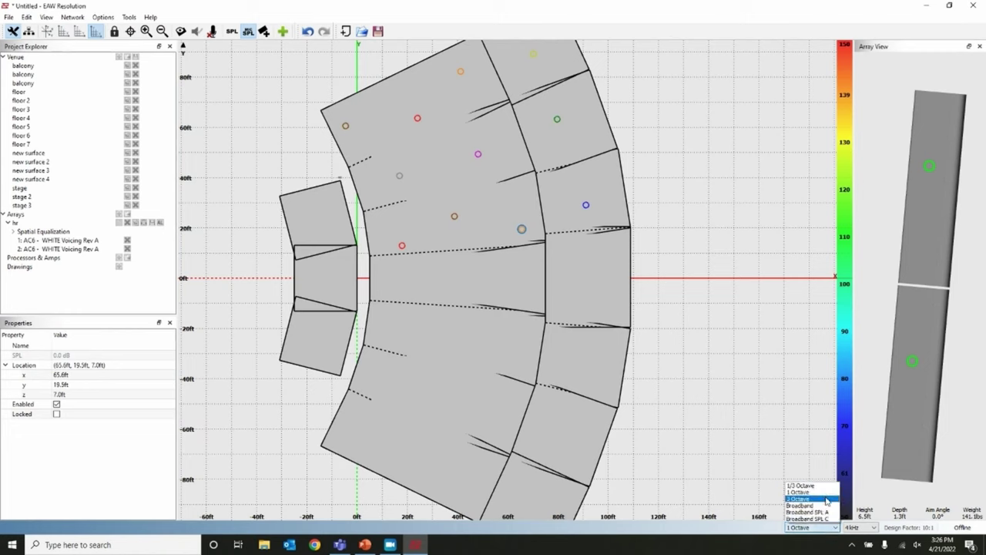
{"action": "left_click", "coordinate": [859, 529]}
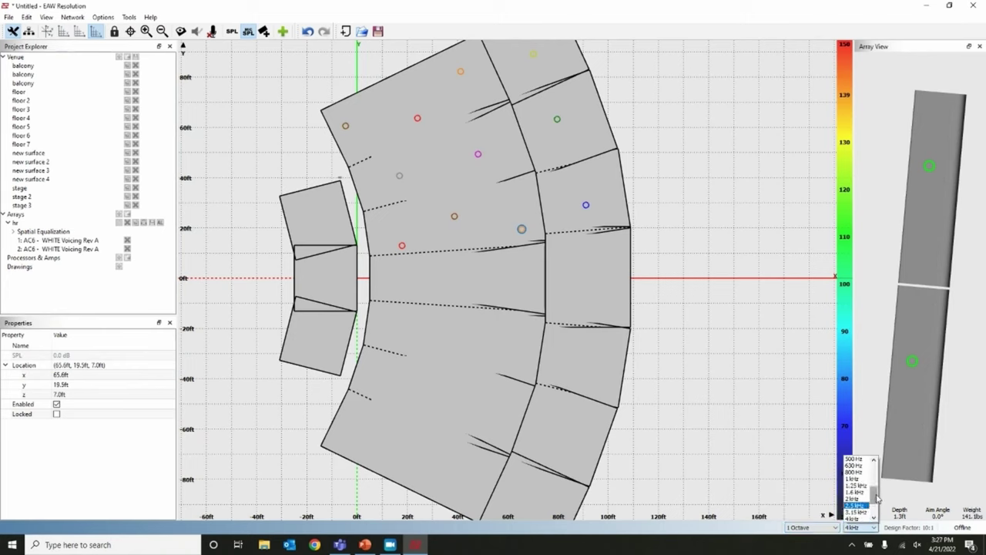
{"action": "left_click_drag", "start_coordinate": [877, 500], "coordinate": [879, 479]}
{"action": "left_click", "coordinate": [787, 427]}
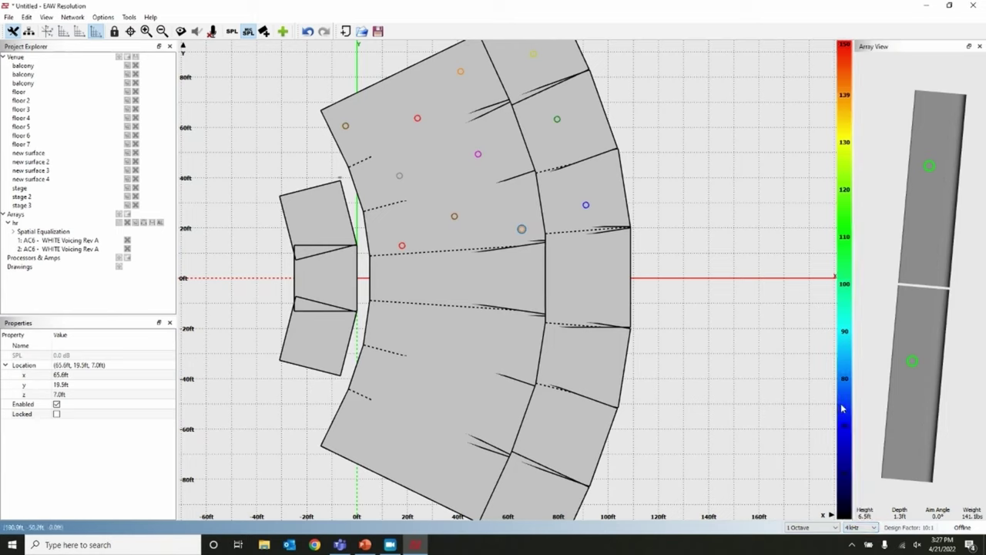
In SPL Options, change the minimum SPL from 50 to 75 dB and the maximum from 150 to 100 dB.
{"action": "right_click", "coordinate": [847, 353]}
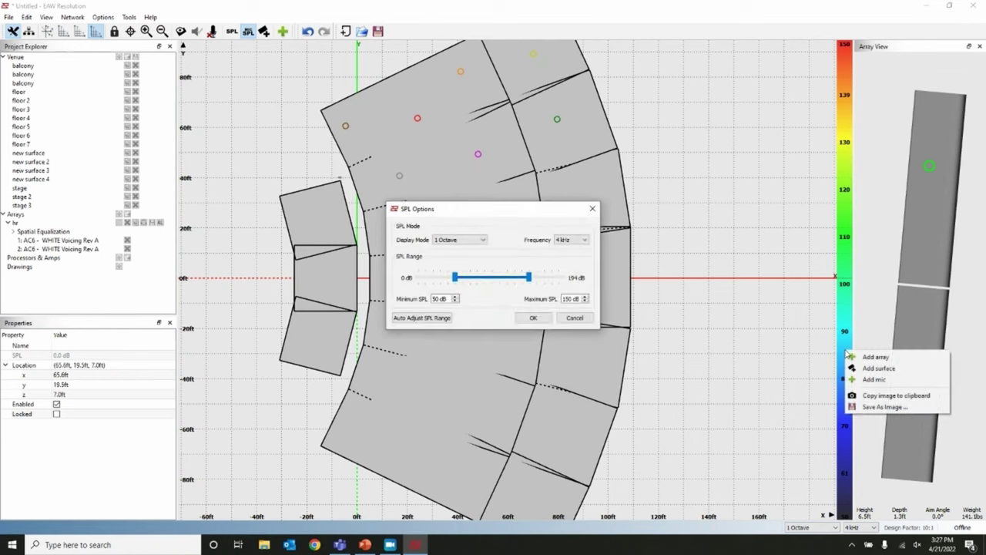
{"action": "left_click", "coordinate": [515, 281]}
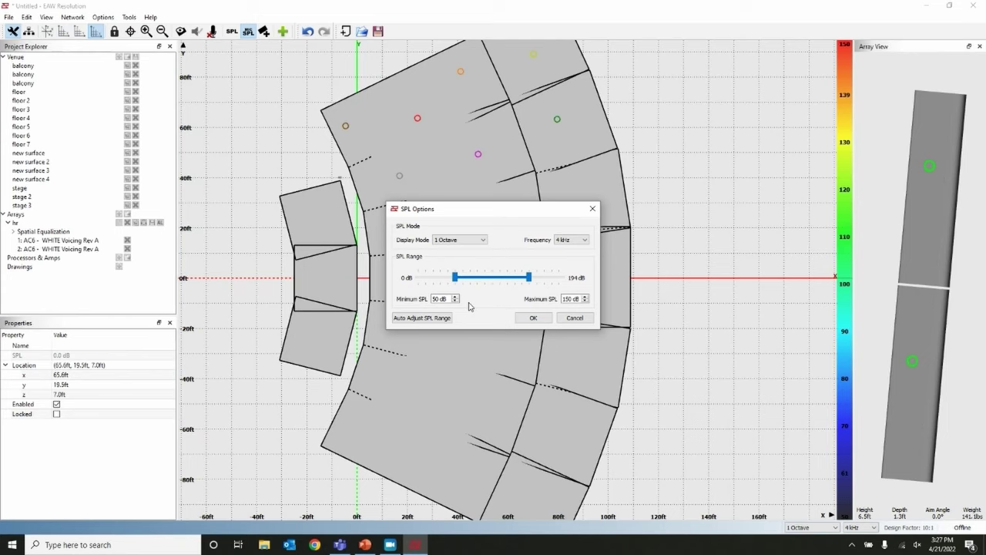
{"action": "left_click", "coordinate": [443, 298]}
{"action": "left_click_drag", "start_coordinate": [451, 299], "coordinate": [430, 299]}
{"action": "type", "text": "75"}
{"action": "left_click_drag", "start_coordinate": [584, 299], "coordinate": [550, 300]}
{"action": "type", "text": "100"}
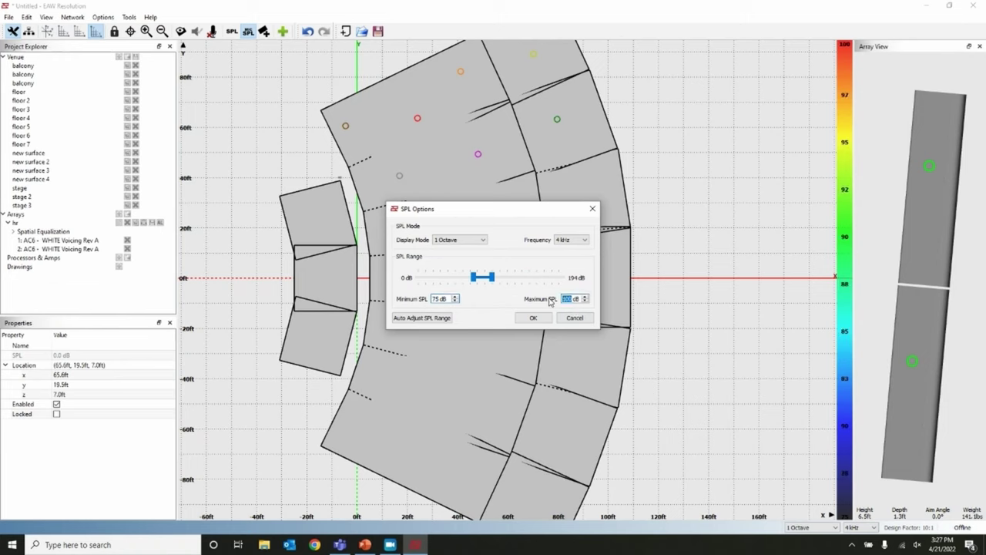
{"action": "left_click", "coordinate": [532, 318]}
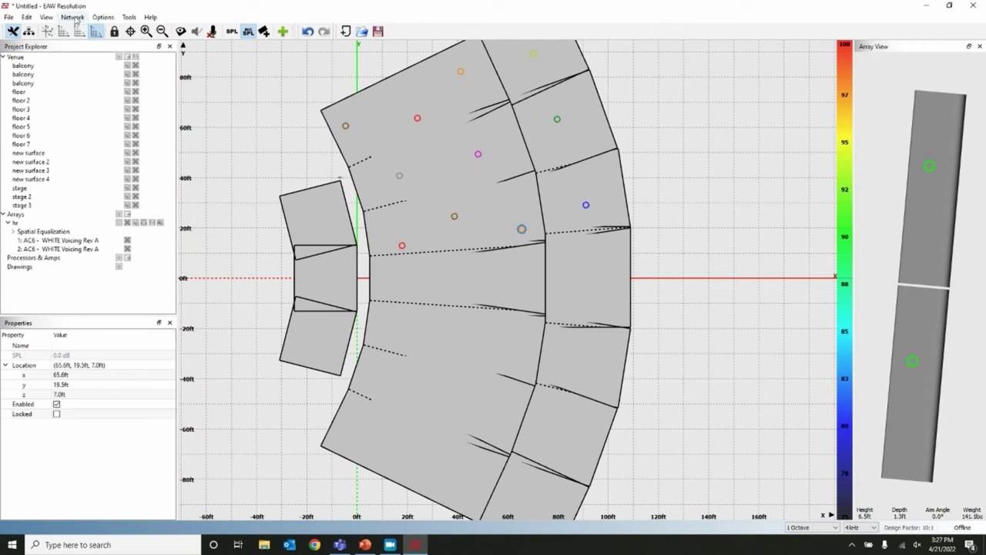
{"action": "left_click", "coordinate": [47, 17]}
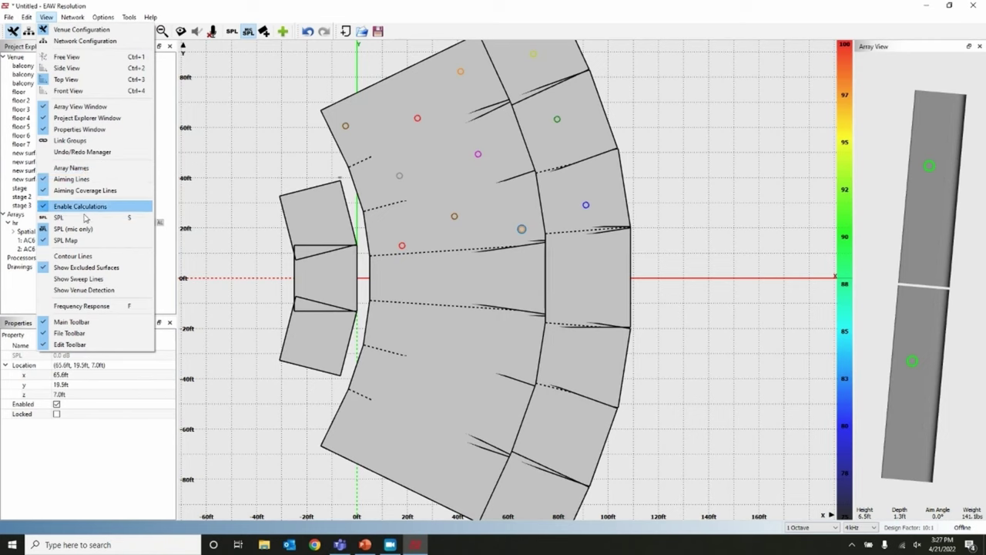
{"action": "left_click", "coordinate": [73, 256]}
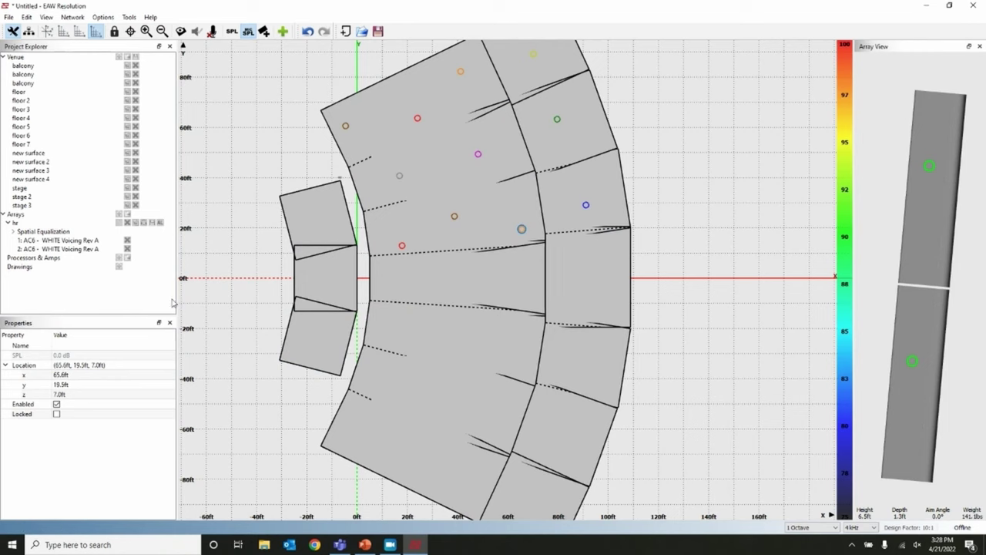
Select the hr array and enlarge the Properties pane to show its Coverage settings.
{"action": "left_click", "coordinate": [27, 222]}
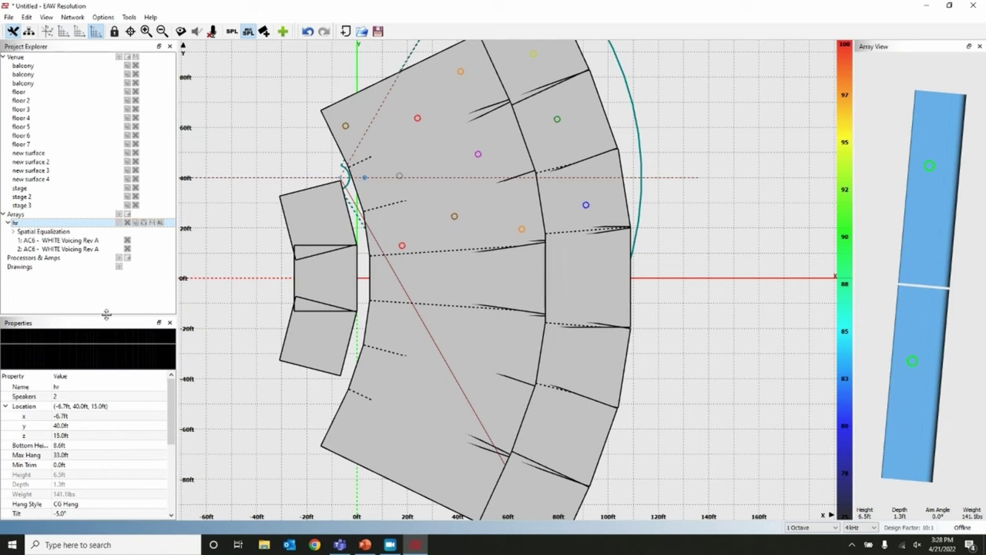
{"action": "left_click_drag", "start_coordinate": [107, 313], "coordinate": [112, 273]}
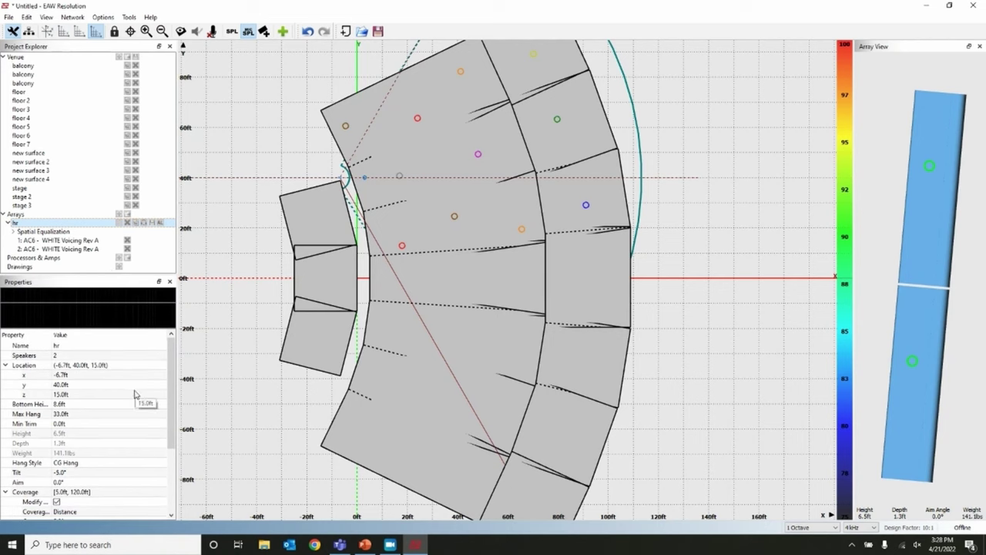
{"action": "left_click_drag", "start_coordinate": [173, 404], "coordinate": [171, 467]}
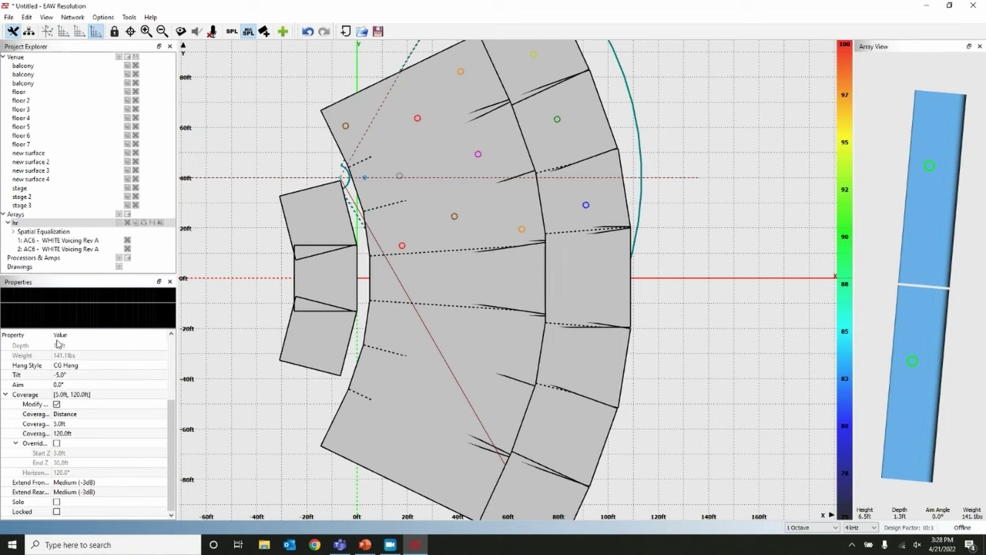
{"action": "left_click_drag", "start_coordinate": [51, 336], "coordinate": [84, 342]}
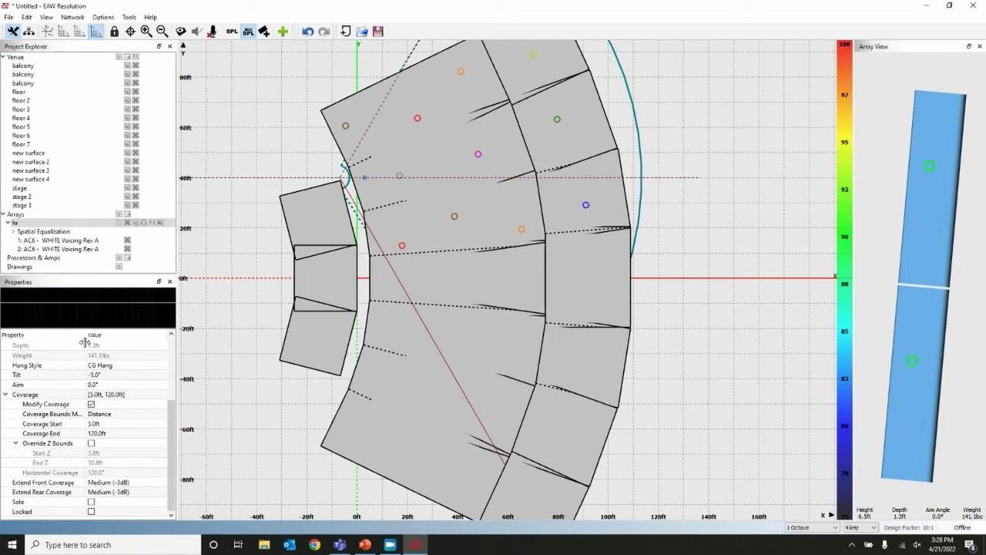
Keep hr's Extend Front Coverage at No Extension and check Override Z Bounds.
{"action": "left_click", "coordinate": [110, 483]}
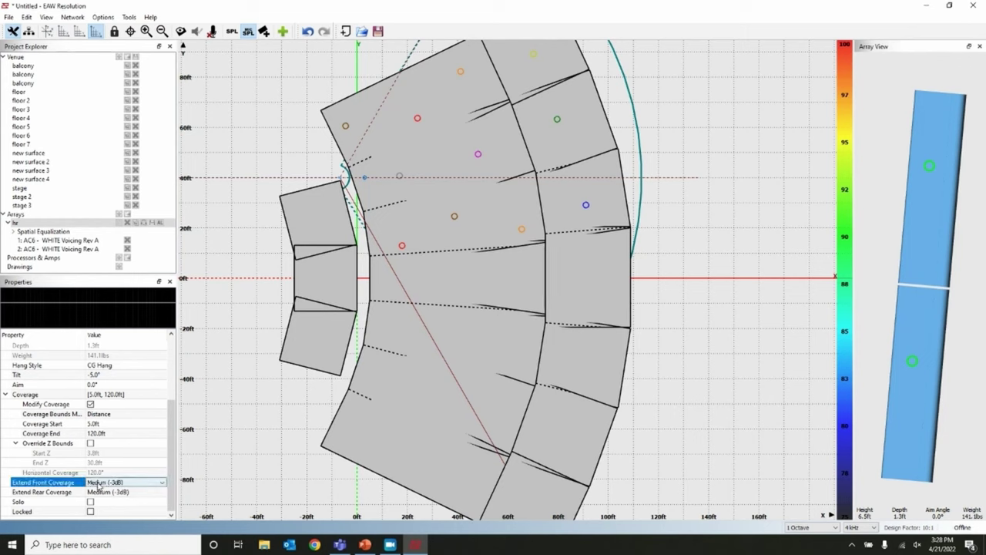
{"action": "left_click", "coordinate": [110, 484]}
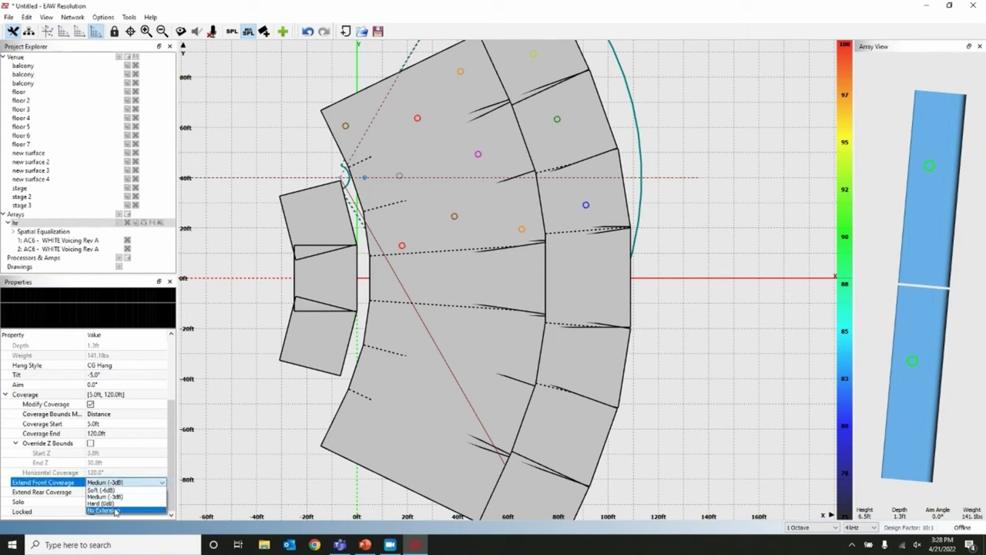
{"action": "left_click", "coordinate": [116, 510]}
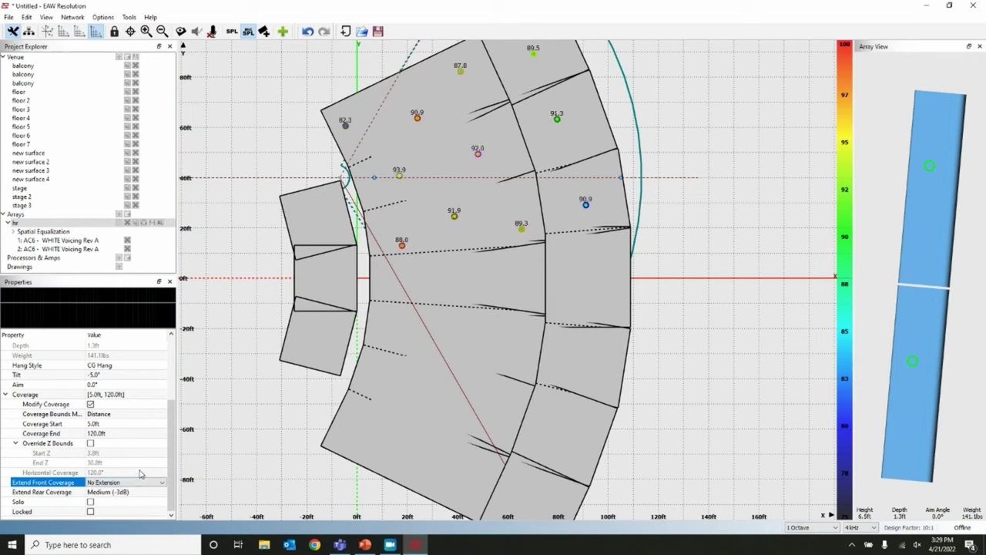
{"action": "left_click", "coordinate": [171, 478]}
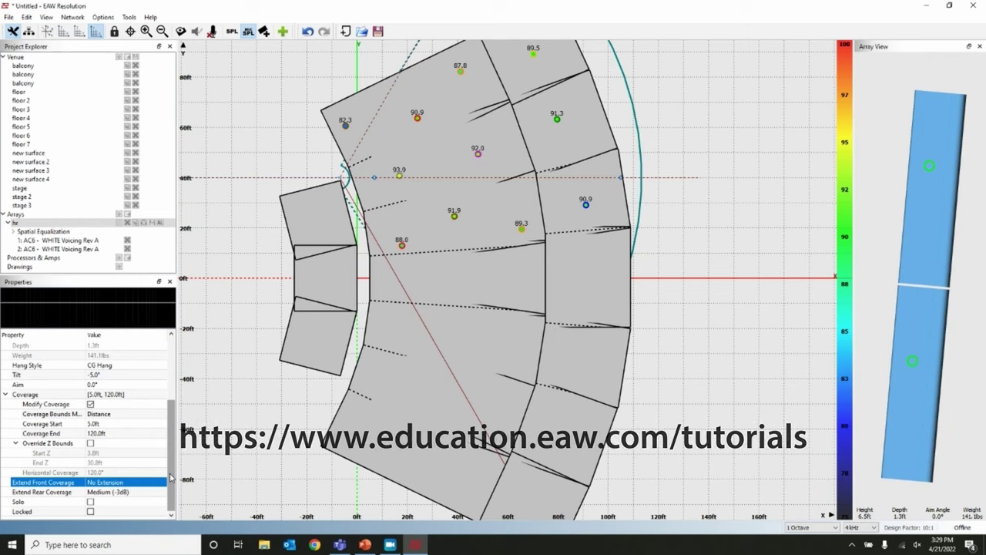
{"action": "left_click", "coordinate": [91, 444]}
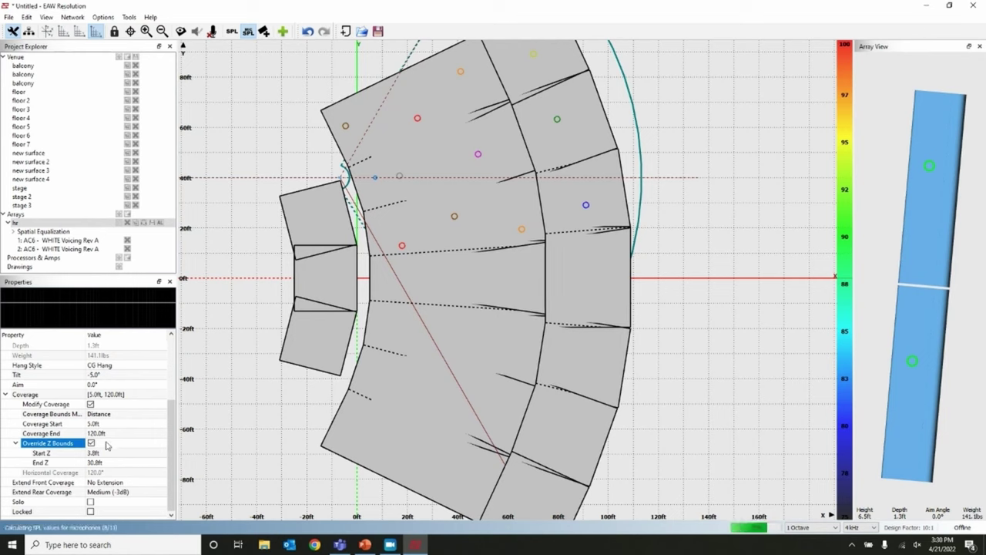
Set hr's Start Z to 15 ft and End Z to 32 ft, then view the side cross-section.
{"action": "left_click", "coordinate": [114, 452]}
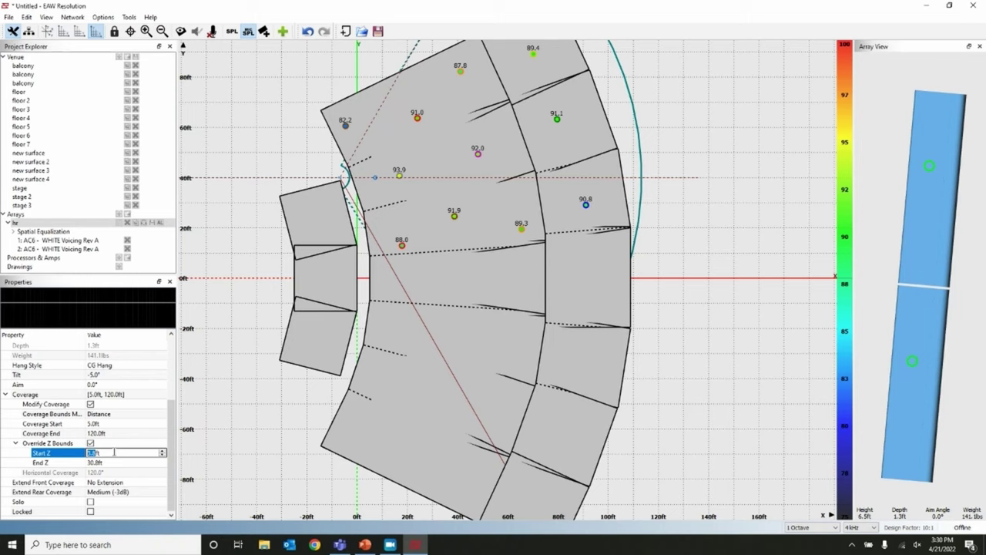
{"action": "type", "text": "1ft"}
{"action": "key", "text": "Return"}
{"action": "left_click", "coordinate": [100, 463]}
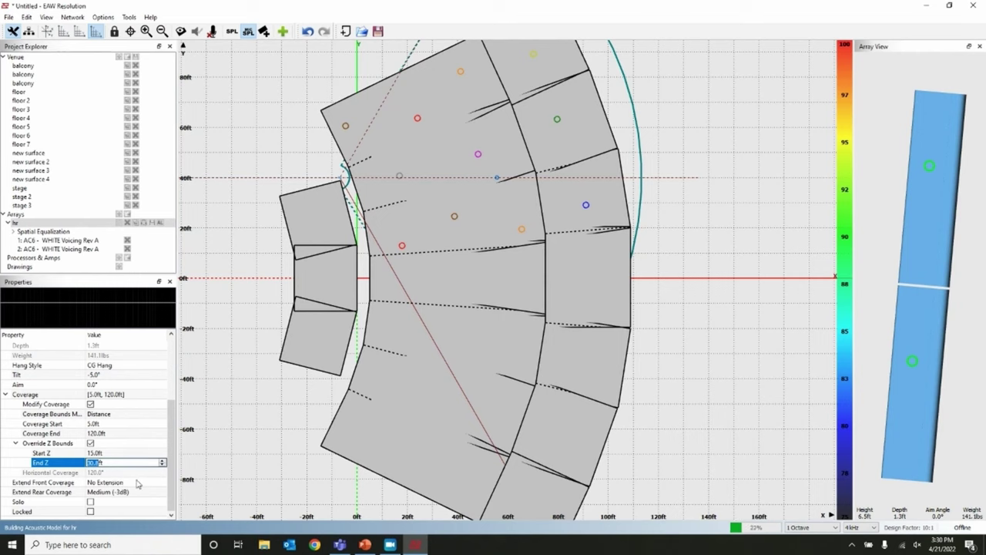
{"action": "type", "text": "32ft"}
{"action": "key", "text": "Return"}
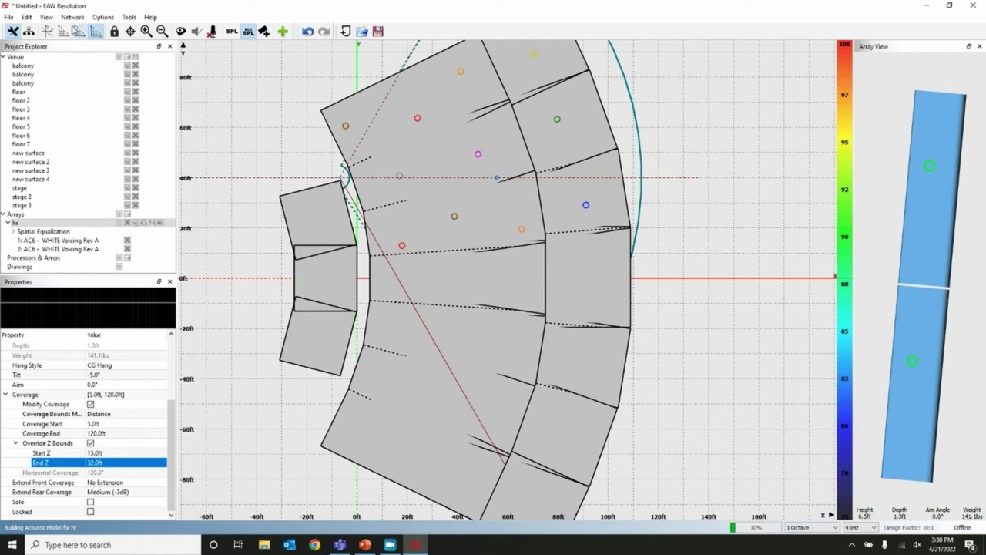
{"action": "left_click", "coordinate": [61, 32]}
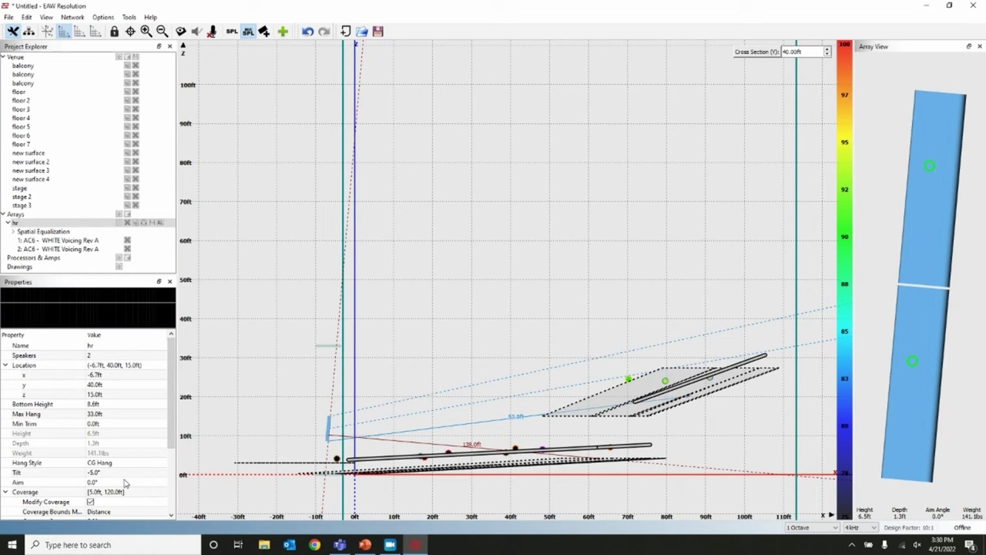
Uncheck Override Z Bounds for the hr array.
{"action": "scroll", "coordinate": [125, 482], "scroll_direction": "down", "scroll_amount": 1}
{"action": "scroll", "coordinate": [125, 483], "scroll_direction": "down", "scroll_amount": 3}
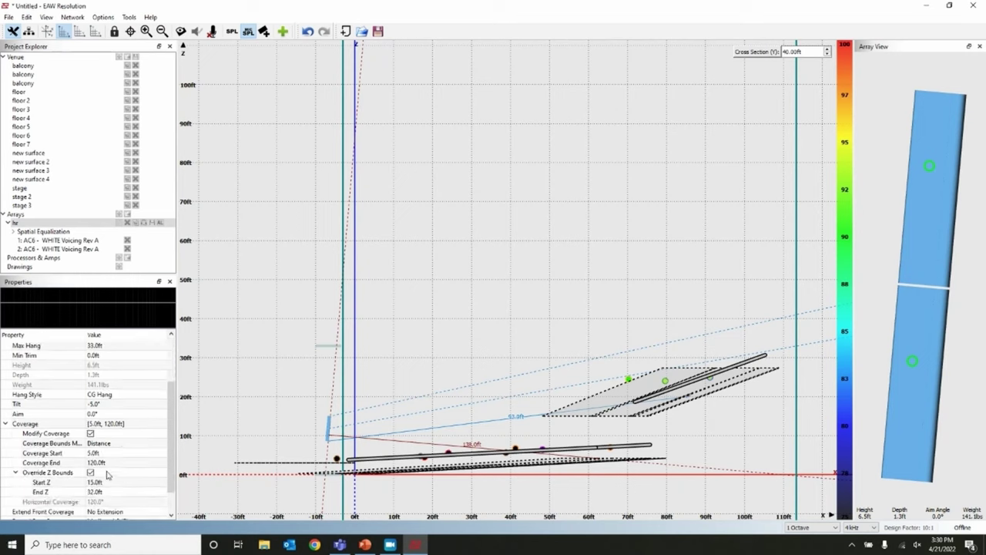
{"action": "left_click", "coordinate": [90, 473]}
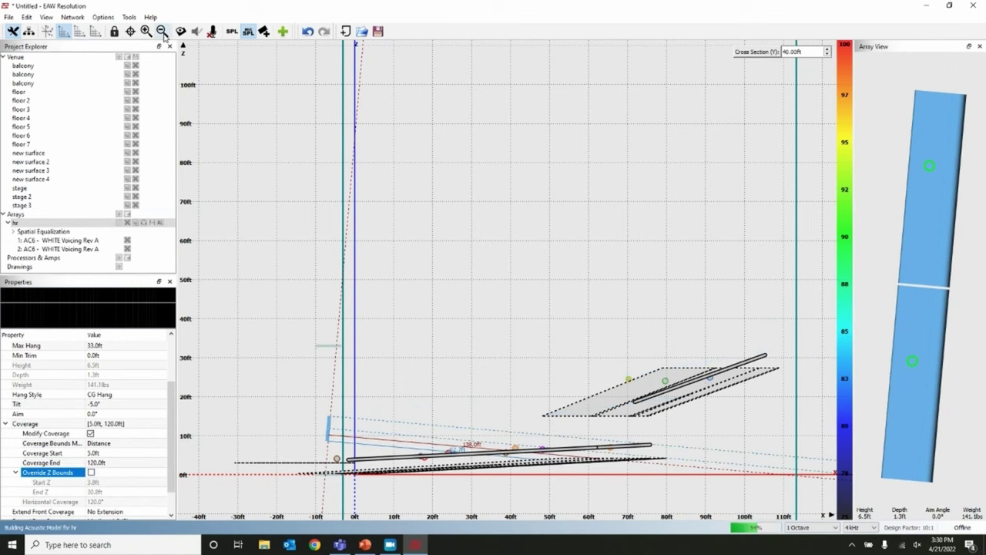
Return to the overhead plan and bring up the stage 2 surface's options.
{"action": "left_click", "coordinate": [95, 32]}
{"action": "left_click", "coordinate": [319, 206]}
{"action": "right_click", "coordinate": [319, 207]}
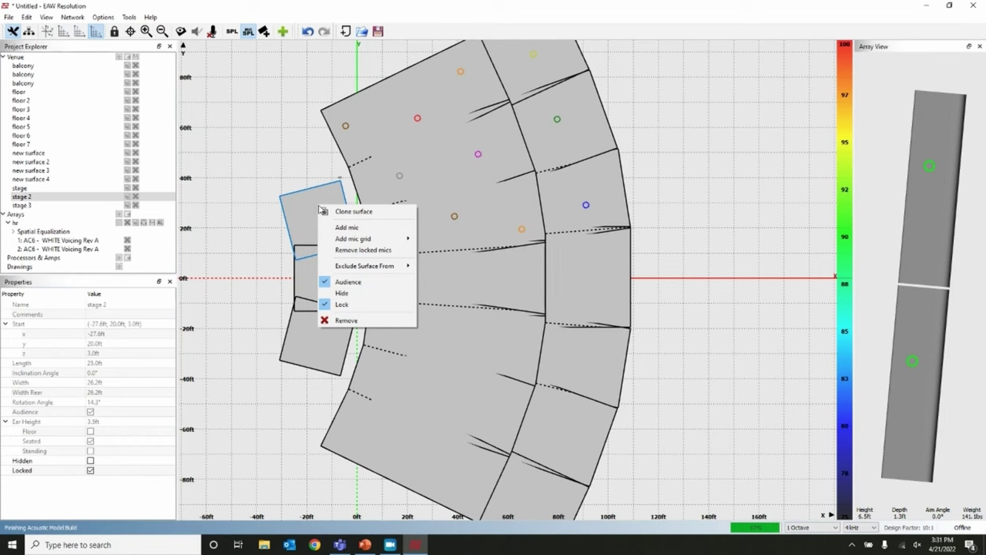
Uncheck Audience on all three stage surfaces.
{"action": "left_click", "coordinate": [343, 282]}
{"action": "right_click", "coordinate": [330, 263]}
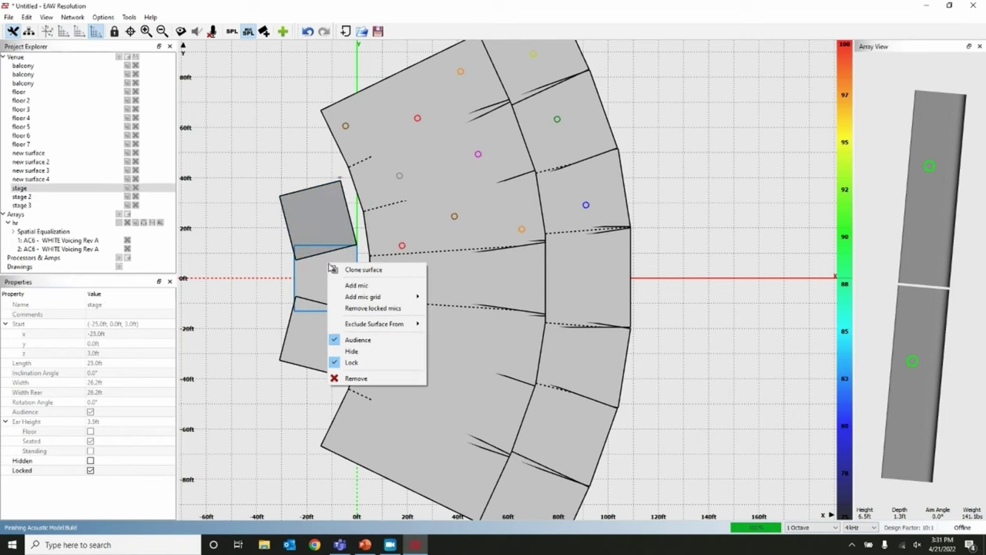
{"action": "left_click", "coordinate": [359, 340]}
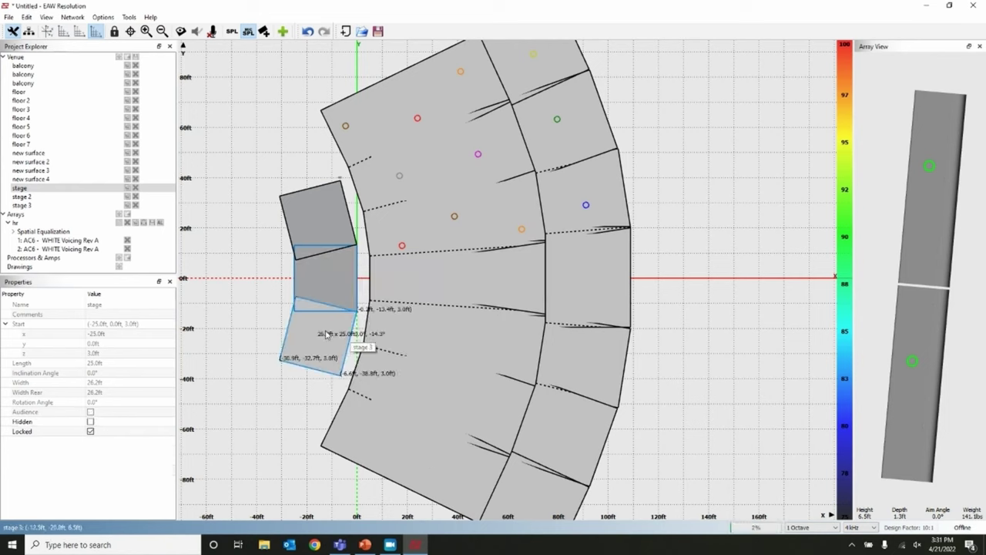
{"action": "right_click", "coordinate": [325, 333]}
{"action": "left_click", "coordinate": [352, 407]}
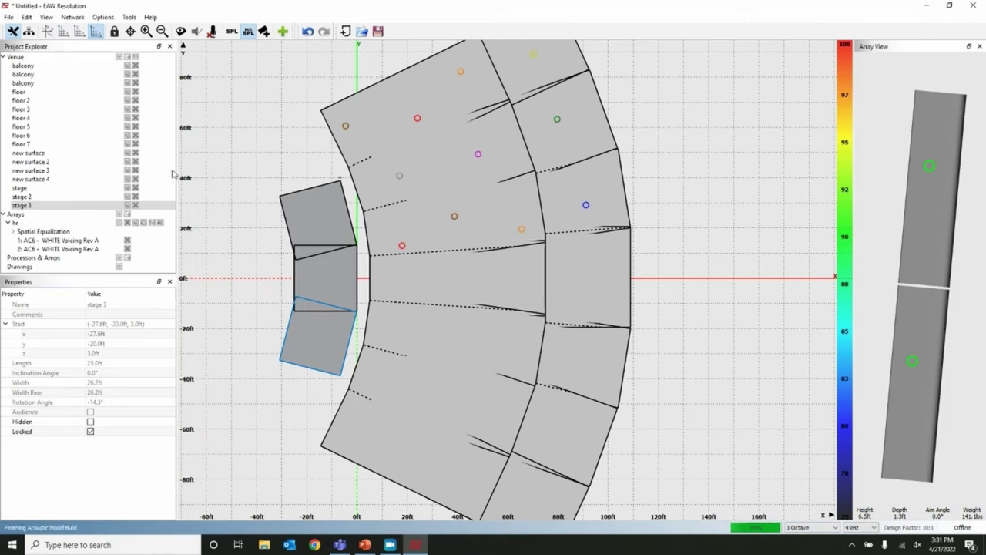
Clone hr as a Mirror X Axis copy named hl.
{"action": "left_click", "coordinate": [136, 223]}
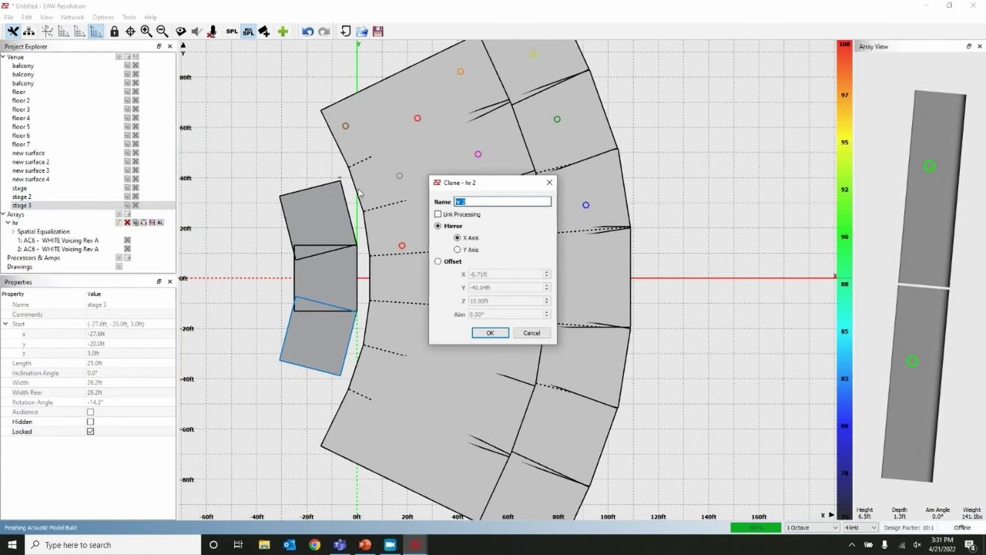
{"action": "type", "text": "hl"}
{"action": "key", "text": "Return"}
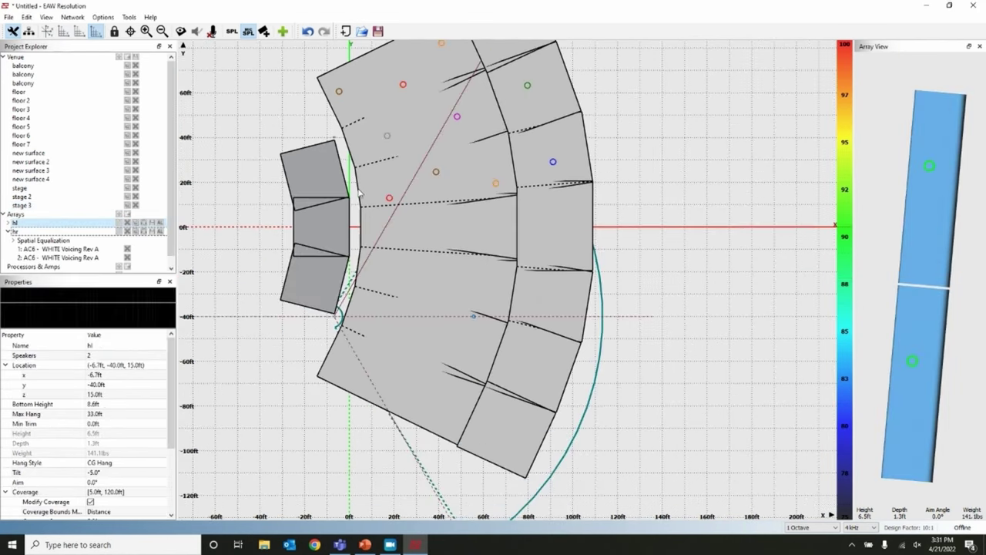
{"action": "left_click", "coordinate": [283, 32]}
Create a ground-stacked SB828P subwoofer array at the origin and pan the plan view.
{"action": "left_click", "coordinate": [579, 223]}
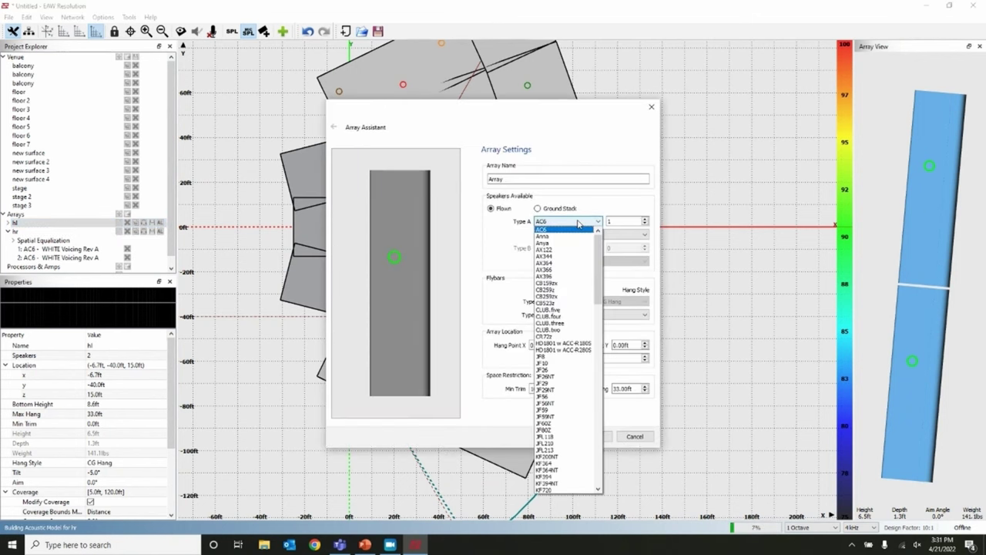
{"action": "scroll", "coordinate": [590, 383], "scroll_direction": "down", "scroll_amount": 20}
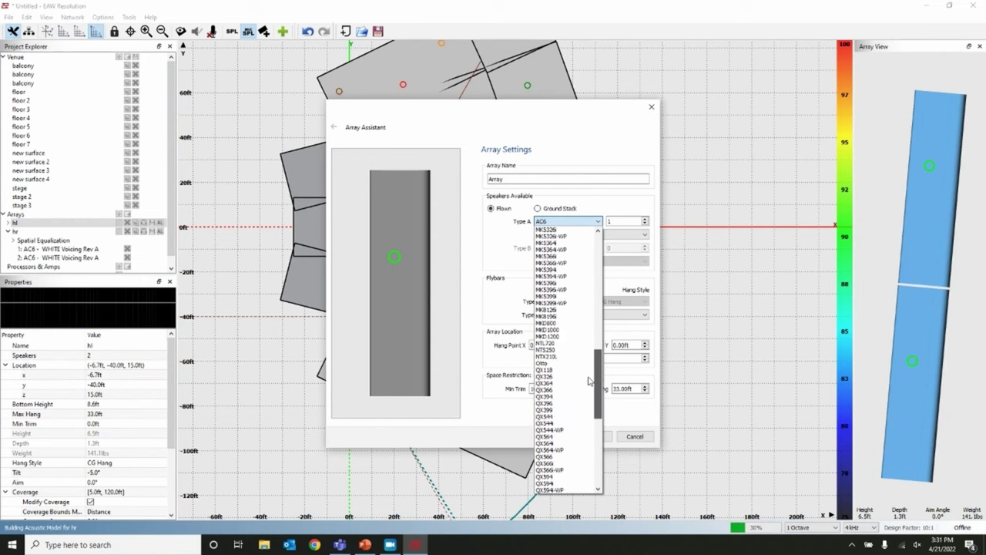
{"action": "scroll", "coordinate": [589, 383], "scroll_direction": "down", "scroll_amount": 12}
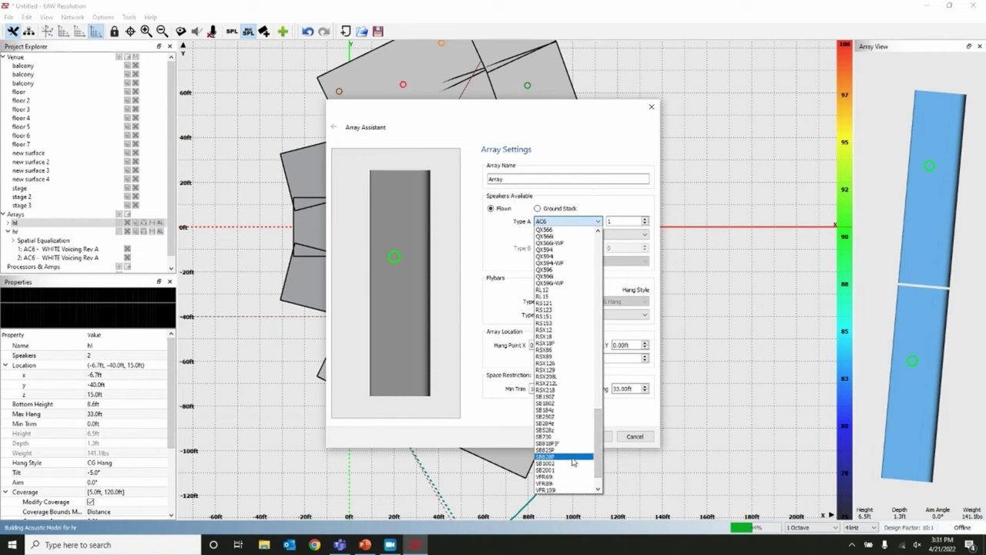
{"action": "left_click", "coordinate": [574, 460]}
{"action": "left_click", "coordinate": [557, 209]}
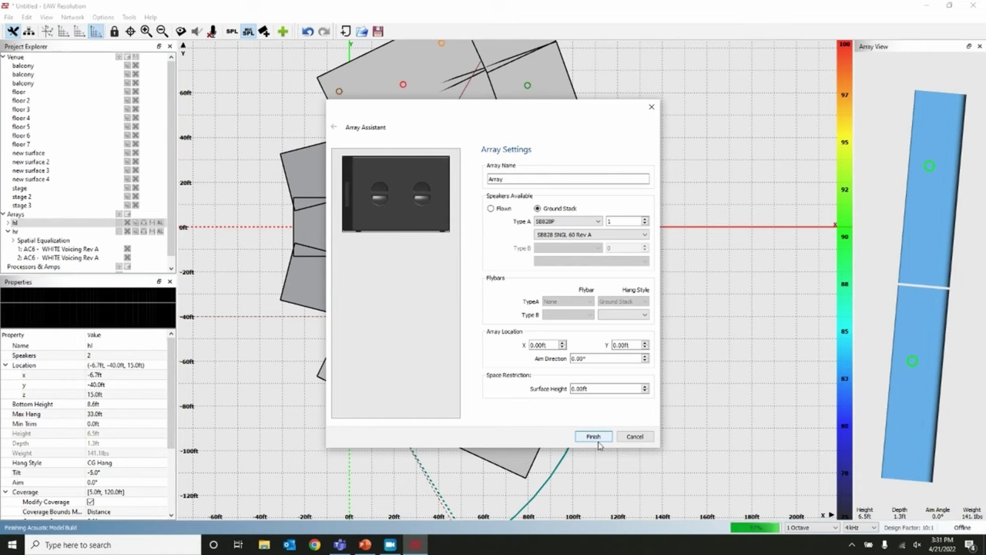
{"action": "left_click", "coordinate": [592, 440]}
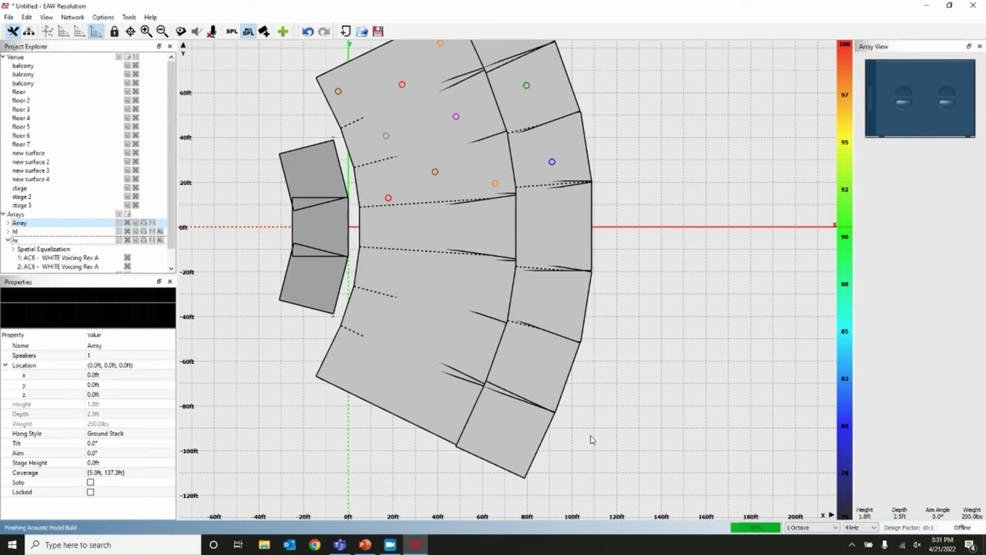
{"action": "scroll", "coordinate": [780, 312], "scroll_direction": "up", "scroll_amount": 2}
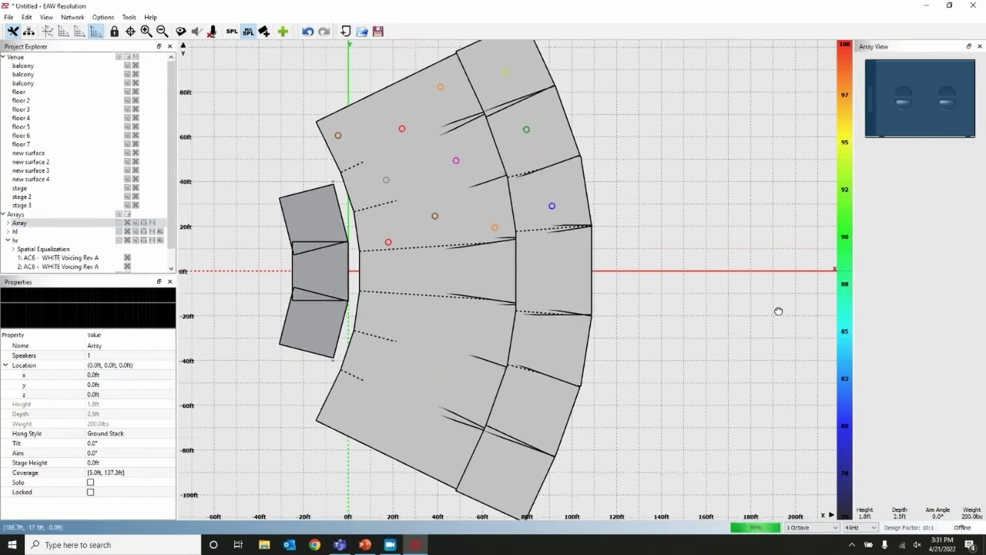
{"action": "left_click_drag", "start_coordinate": [780, 311], "coordinate": [781, 324]}
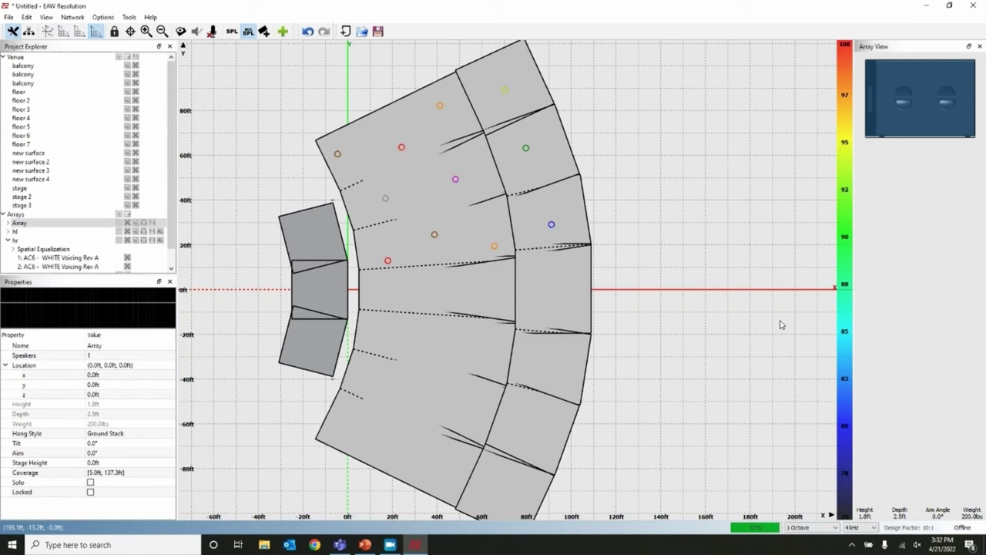
Inspect the not-online entry in the network view, then return to the design view.
{"action": "left_click", "coordinate": [28, 32]}
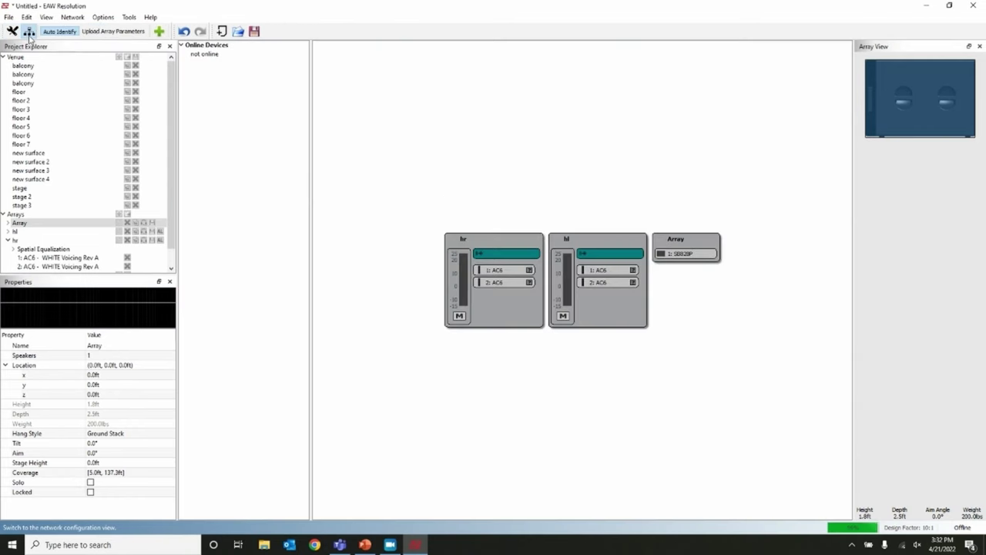
{"action": "left_click", "coordinate": [202, 57]}
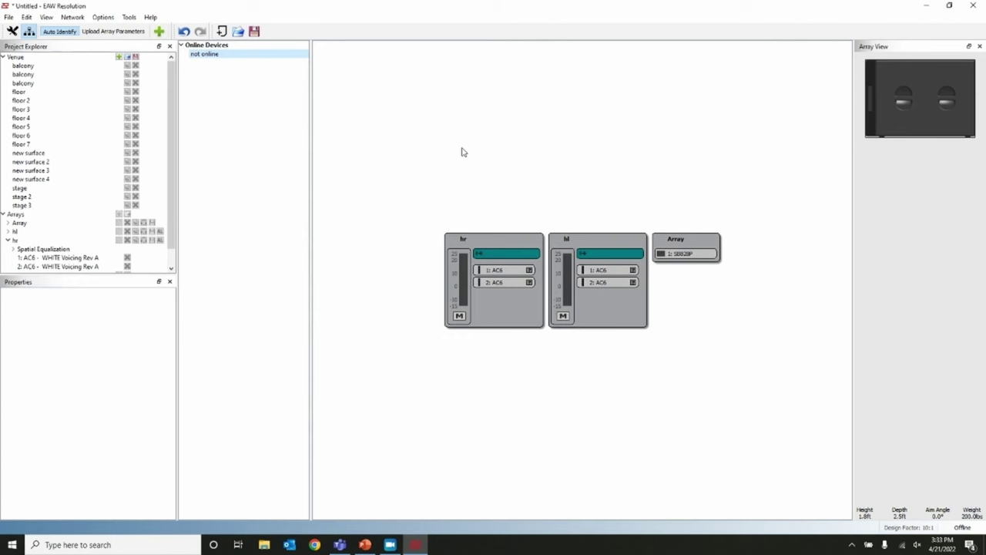
{"action": "left_click", "coordinate": [11, 33]}
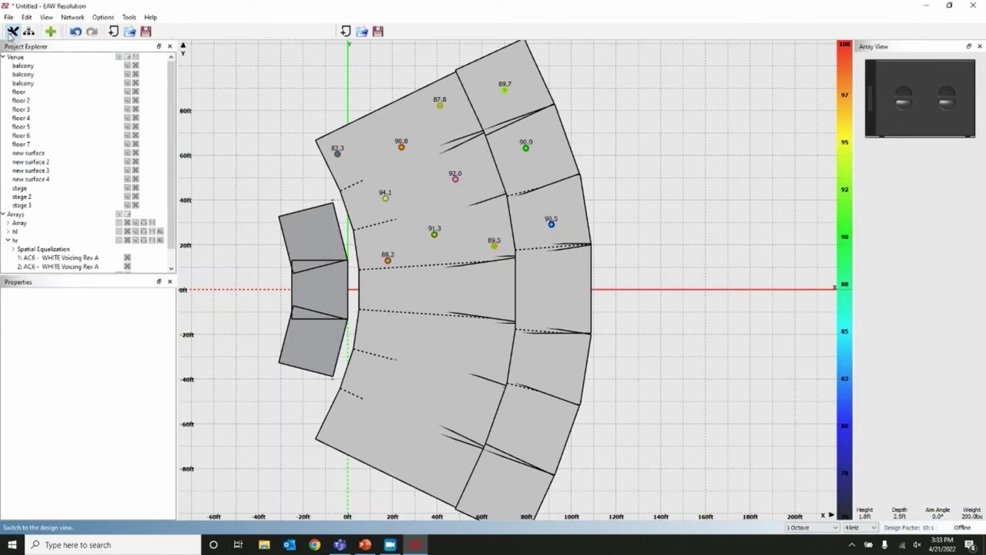